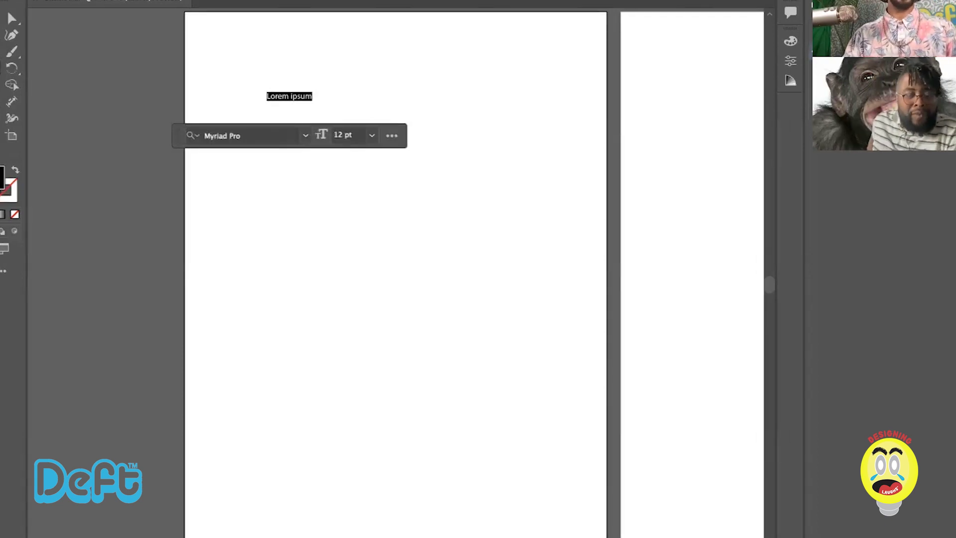
Step: Delete the "Lorem ipsum" placeholder text from the artboard
{"action": "key", "text": "Escape"}
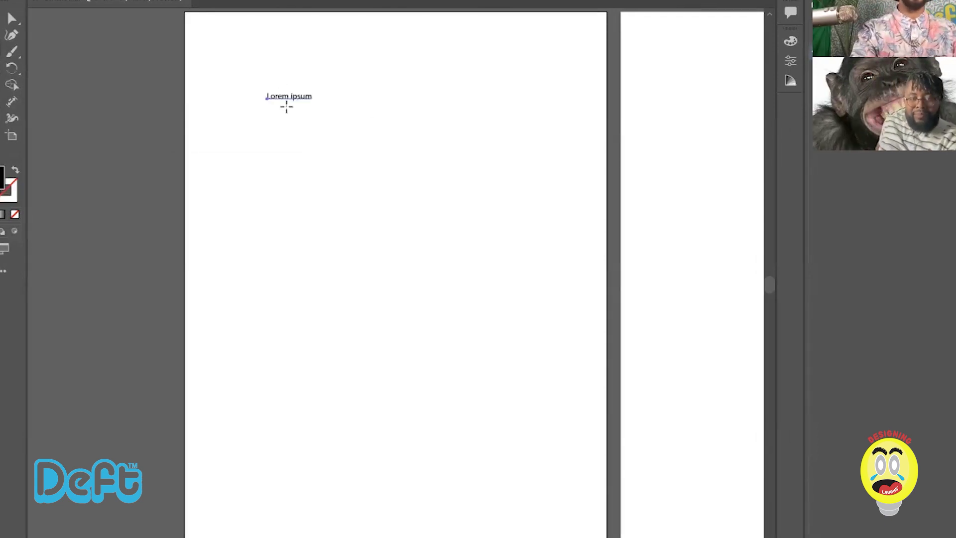
{"action": "left_click", "coordinate": [12, 18]}
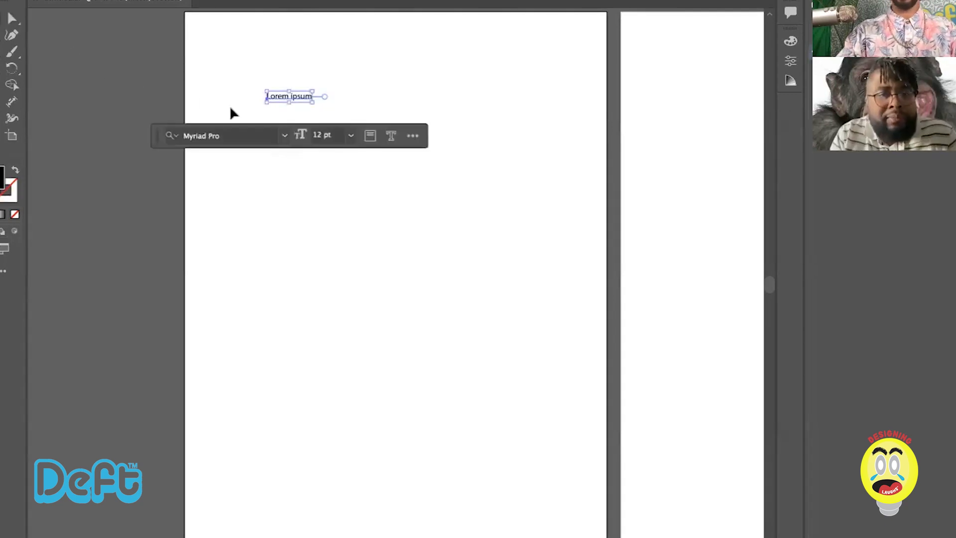
{"action": "key", "text": "Delete"}
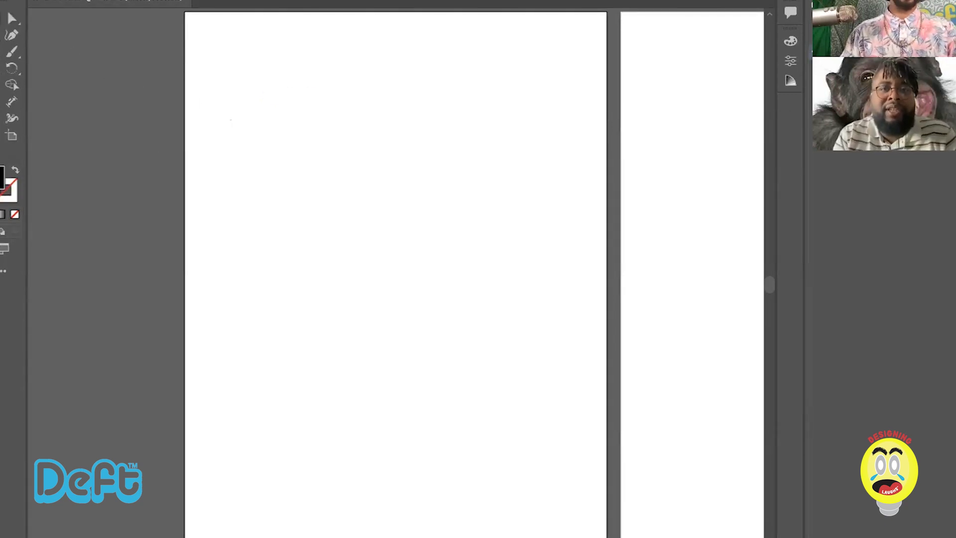
Step: Draw a large black hexagon with the Polygon tool at the artboard's upper-left area
{"action": "left_click", "coordinate": [12, 51]}
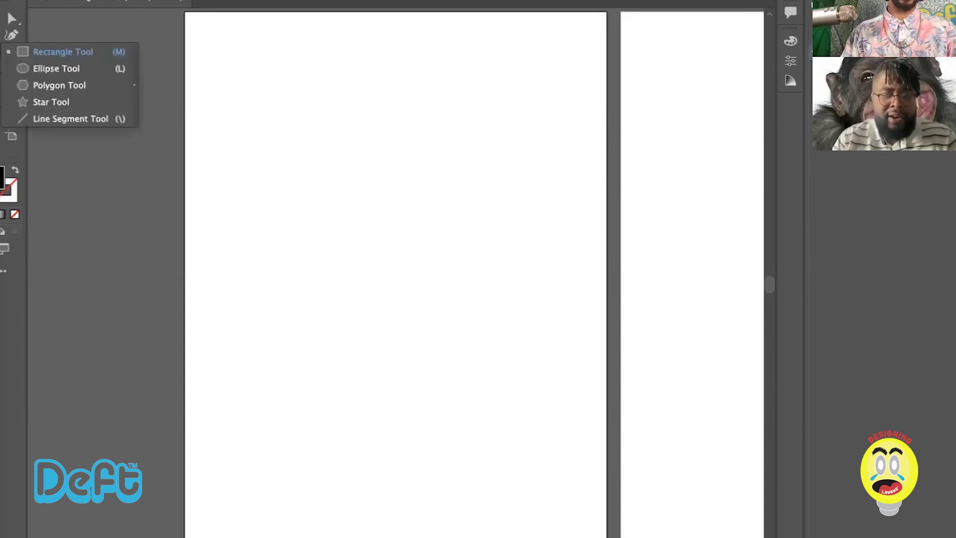
{"action": "left_click", "coordinate": [44, 91]}
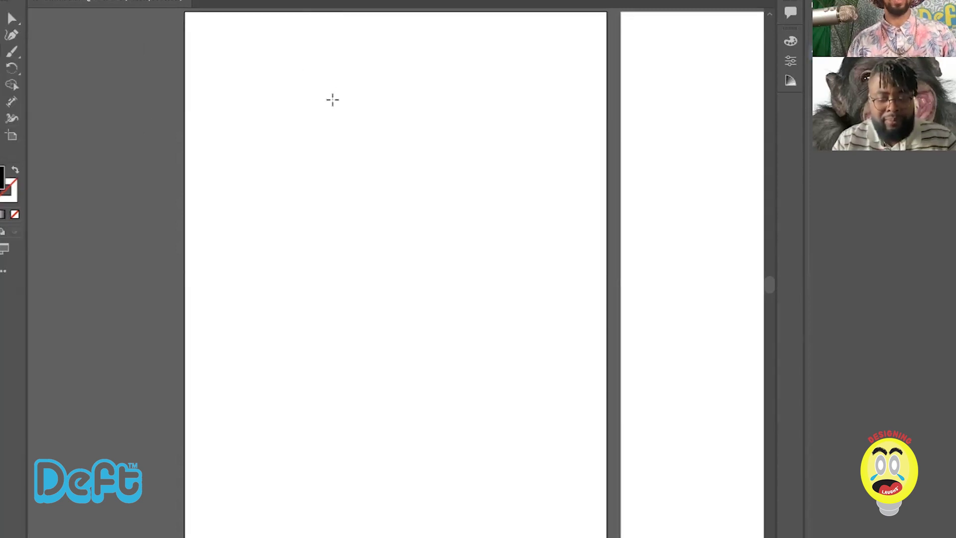
{"action": "left_click_drag", "start_coordinate": [295, 93], "coordinate": [366, 175]}
{"action": "key", "text": "v"}
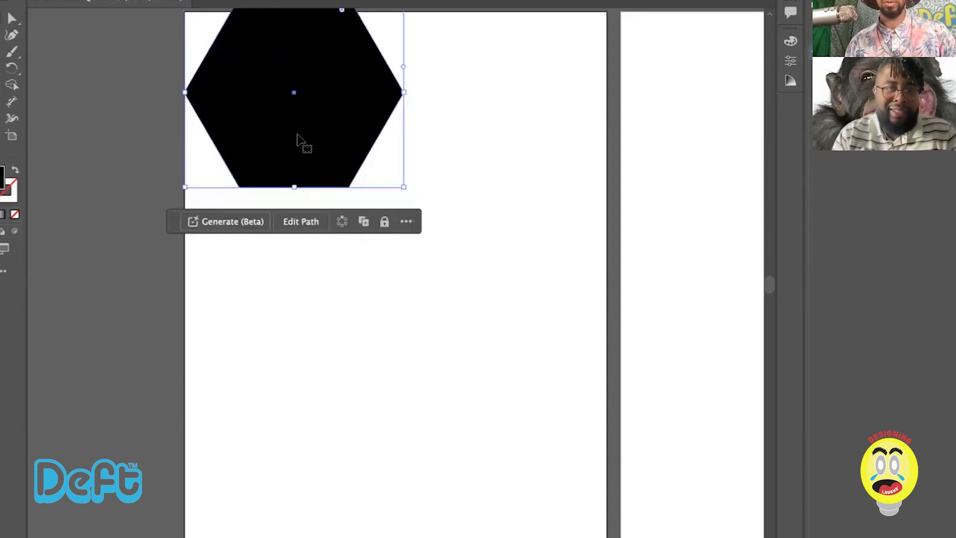
Step: Move the hexagon fully onto the artboard, roughly centred horizontally in its upper half, and deselect it
{"action": "left_click_drag", "start_coordinate": [317, 155], "coordinate": [385, 272]}
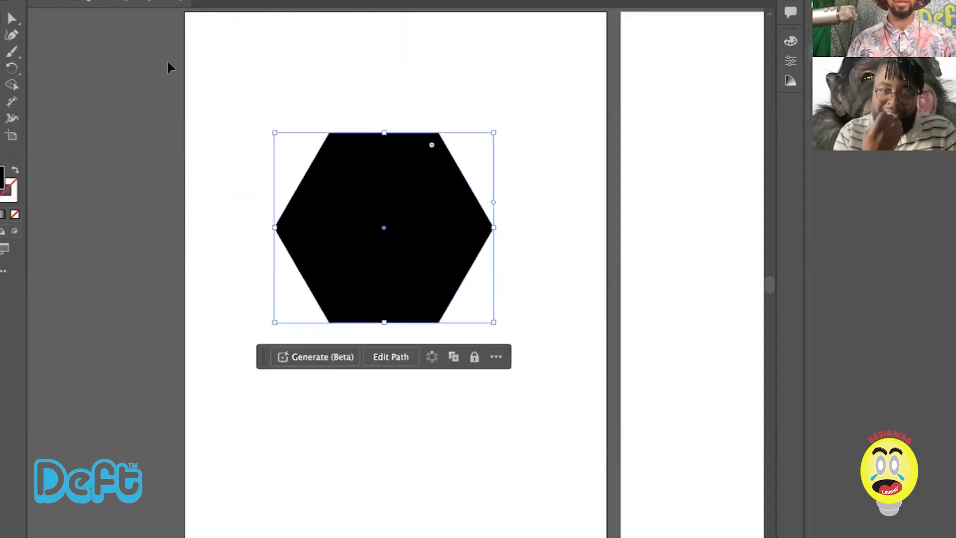
{"action": "left_click", "coordinate": [238, 70]}
{"action": "scroll", "coordinate": [239, 70], "scroll_direction": "right", "scroll_amount": 3}
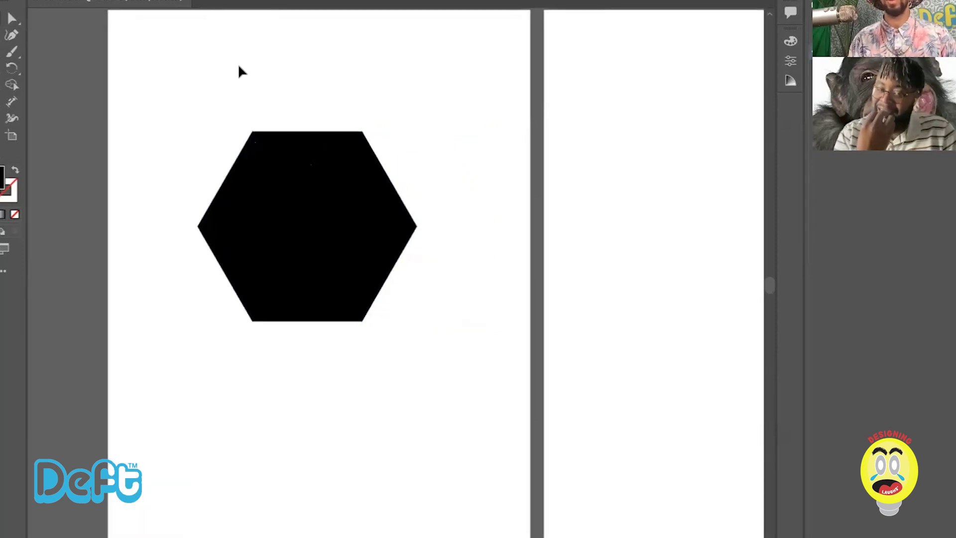
{"action": "left_click_drag", "start_coordinate": [280, 194], "coordinate": [293, 147]}
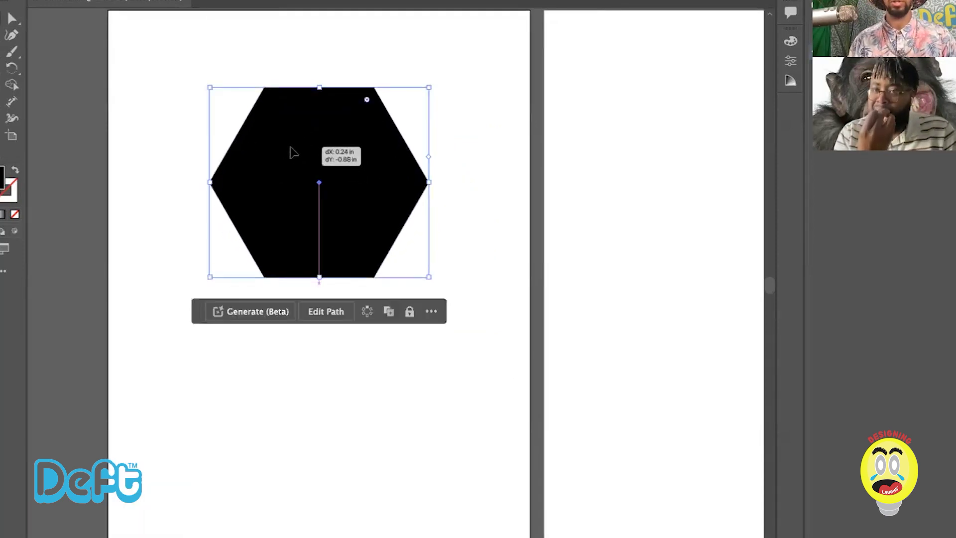
{"action": "left_click", "coordinate": [127, 90]}
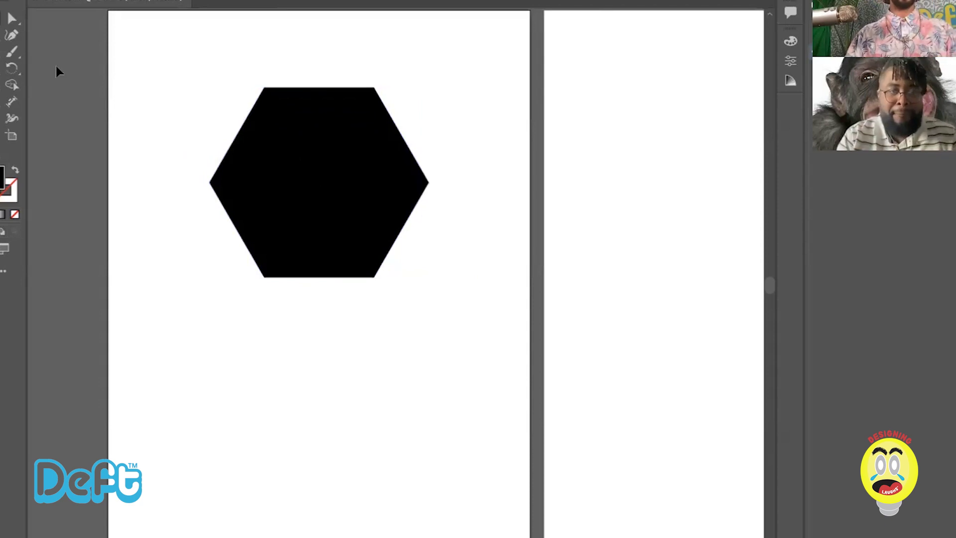
Step: Add a text object reading "The" on the artboard below the hexagon
{"action": "key", "text": "t"}
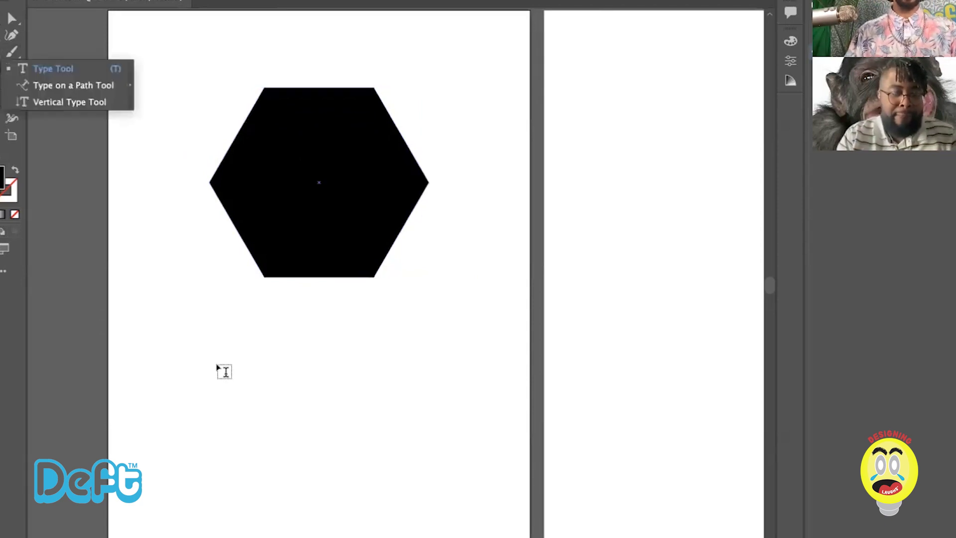
{"action": "scroll", "coordinate": [216, 367], "scroll_direction": "down", "scroll_amount": 2}
{"action": "scroll", "coordinate": [216, 367], "scroll_direction": "left", "scroll_amount": 1}
{"action": "left_click", "coordinate": [224, 321]}
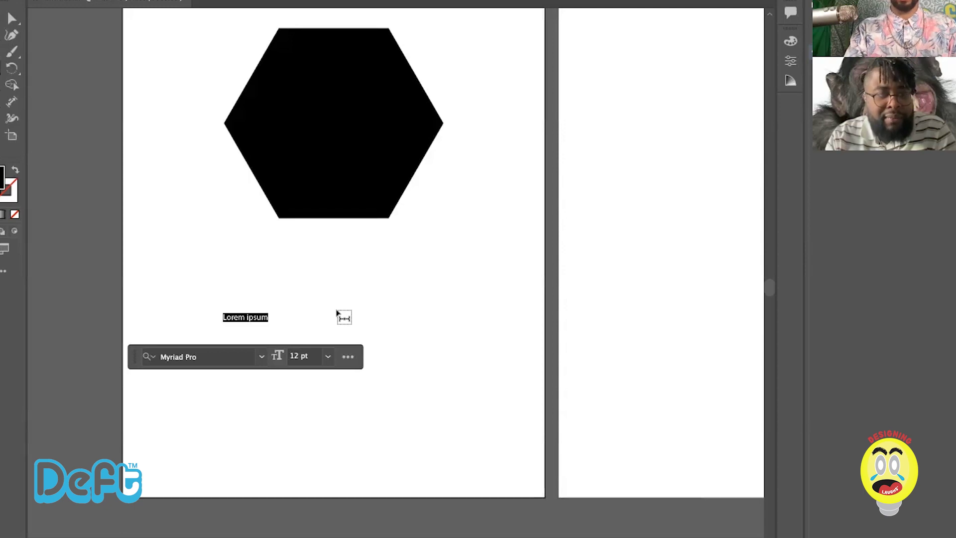
{"action": "type", "text": "T"}
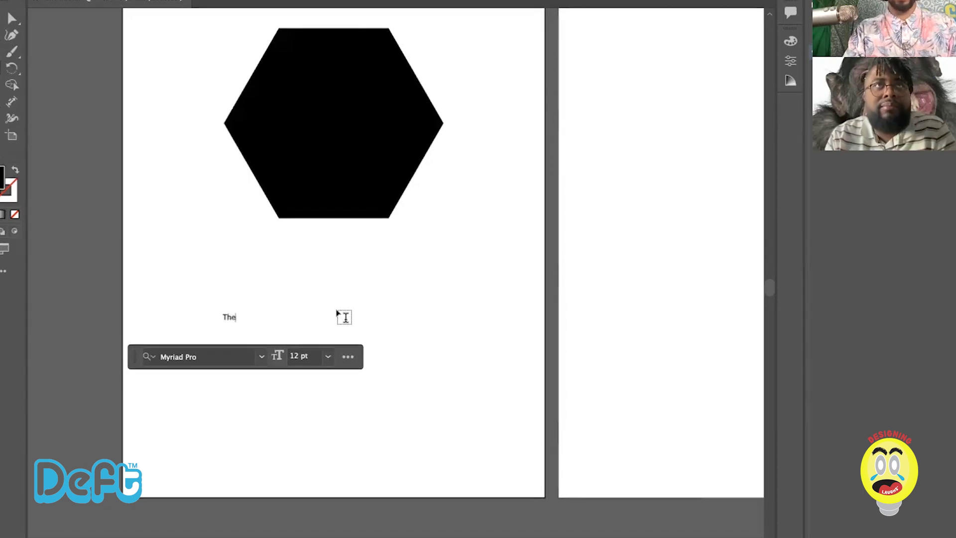
{"action": "type", "text": "he"}
{"action": "key", "text": "super+equal"}
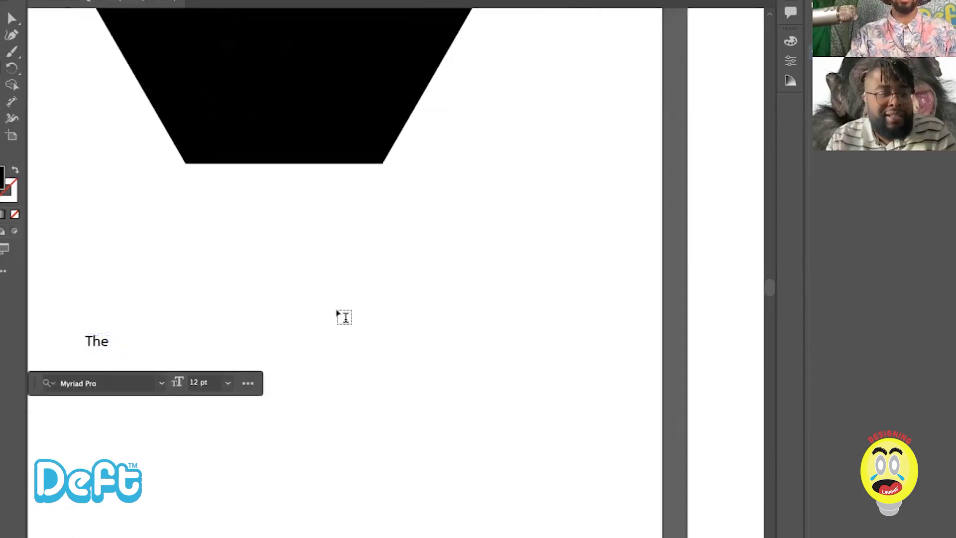
{"action": "scroll", "coordinate": [333, 309], "scroll_direction": "left", "scroll_amount": 5}
{"action": "scroll", "coordinate": [322, 308], "scroll_direction": "down", "scroll_amount": 2}
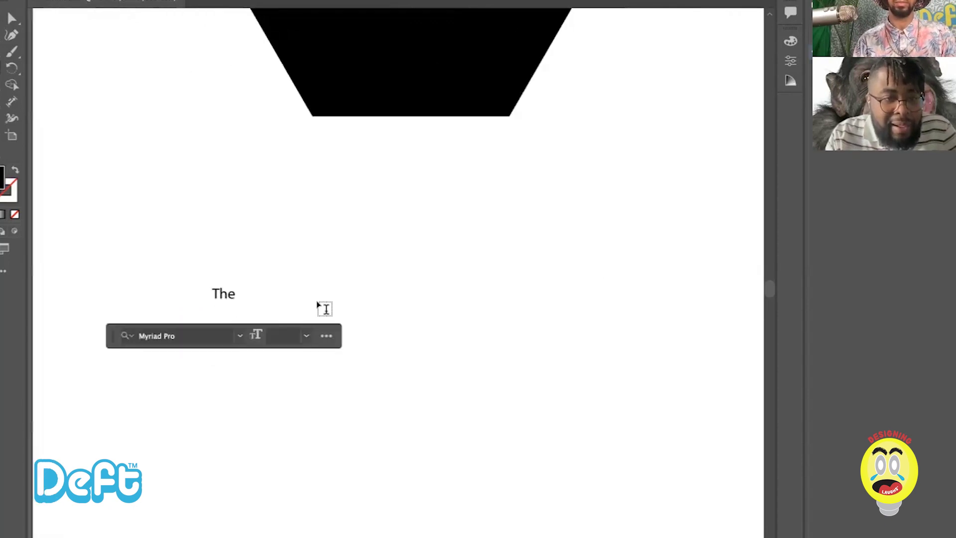
Step: Set the font size to 48 pt and delete the small "The" text object
{"action": "left_click", "coordinate": [307, 339]}
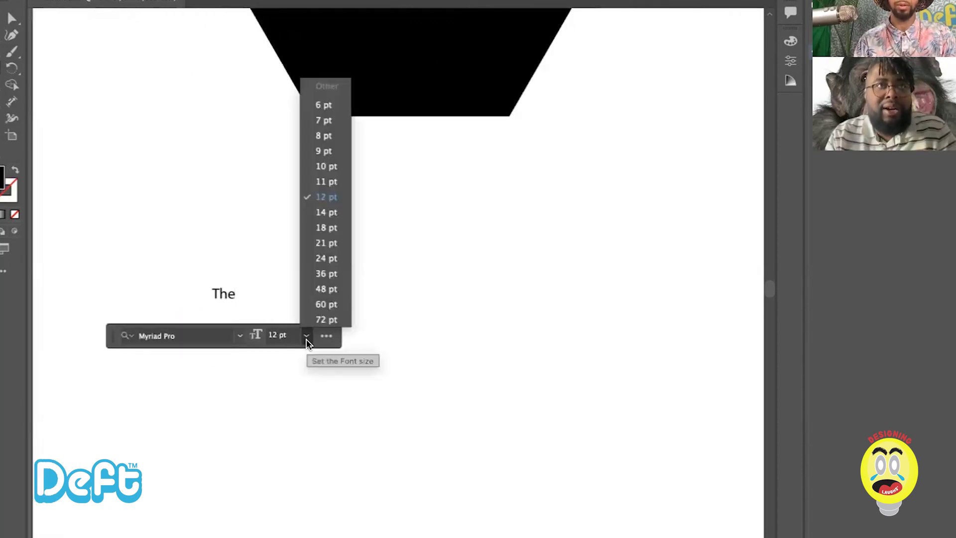
{"action": "left_click", "coordinate": [324, 289]}
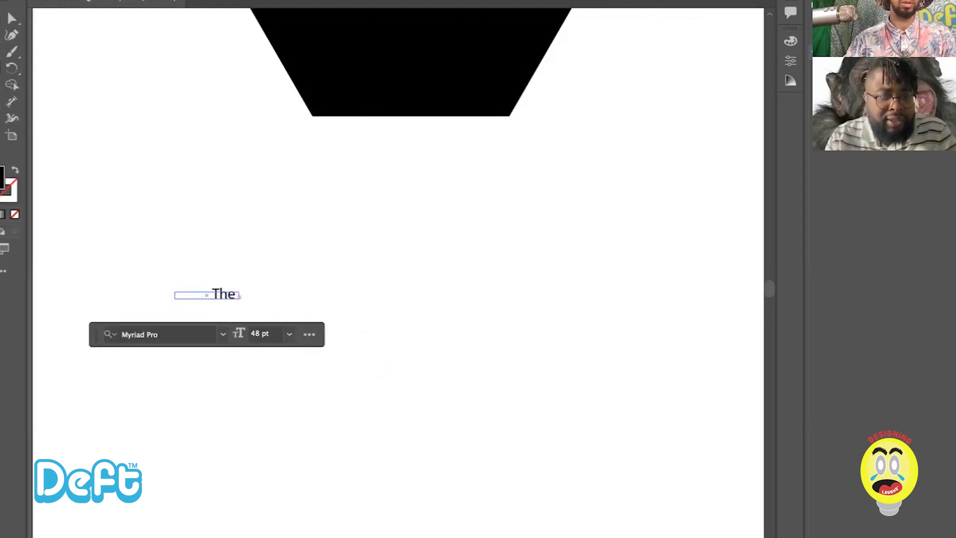
{"action": "key", "text": "Escape"}
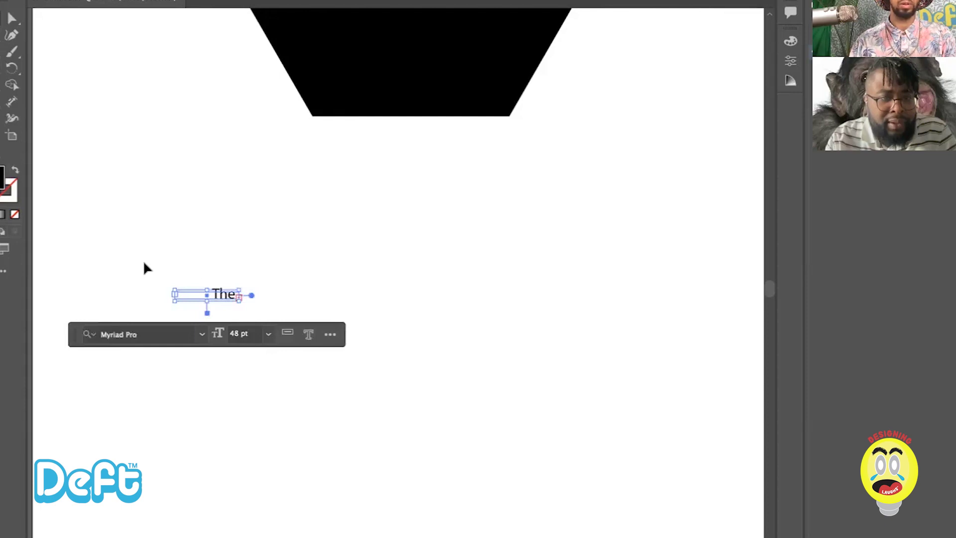
{"action": "key", "text": "Delete"}
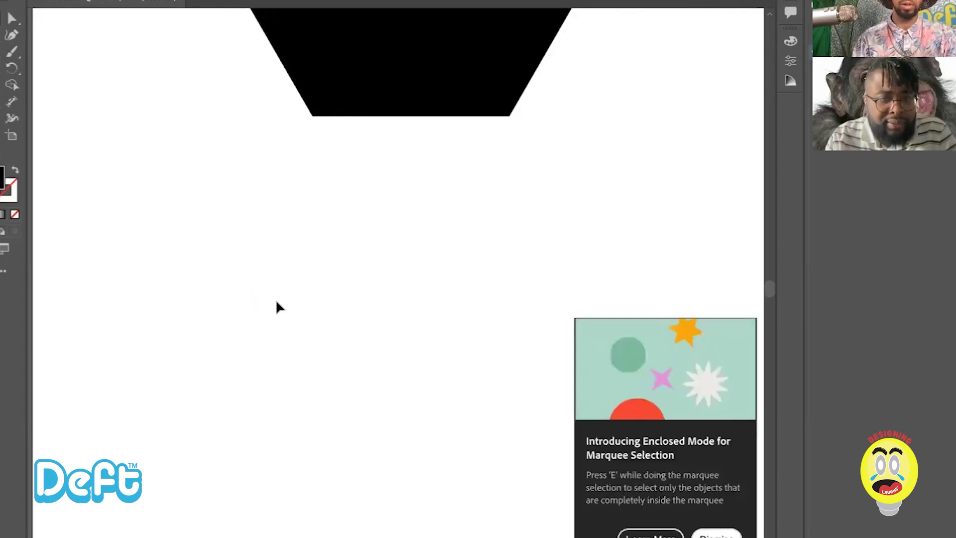
Step: Add a 48 pt text line reading "The 3 Leg" just below the hexagon
{"action": "key", "text": "t"}
{"action": "left_click", "coordinate": [225, 200]}
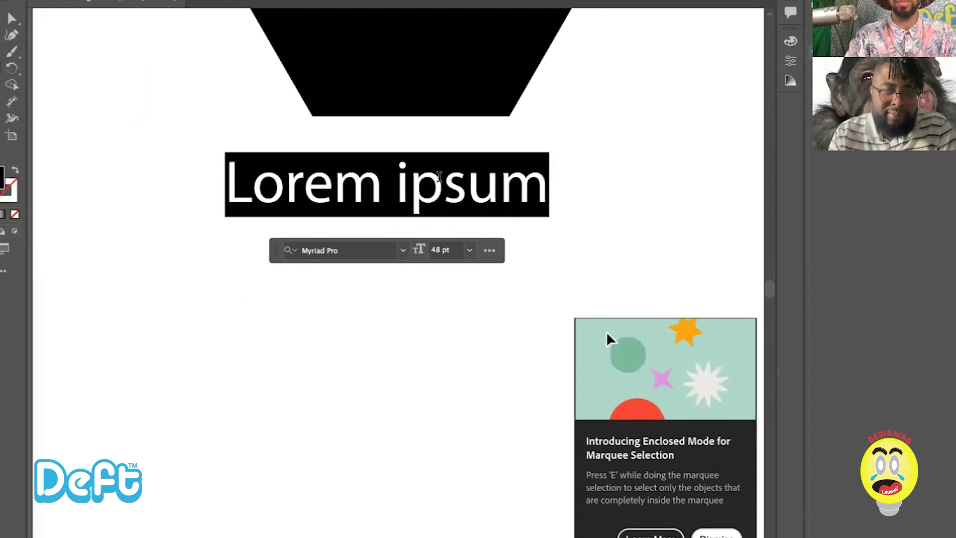
{"action": "type", "text": "Tjhe"}
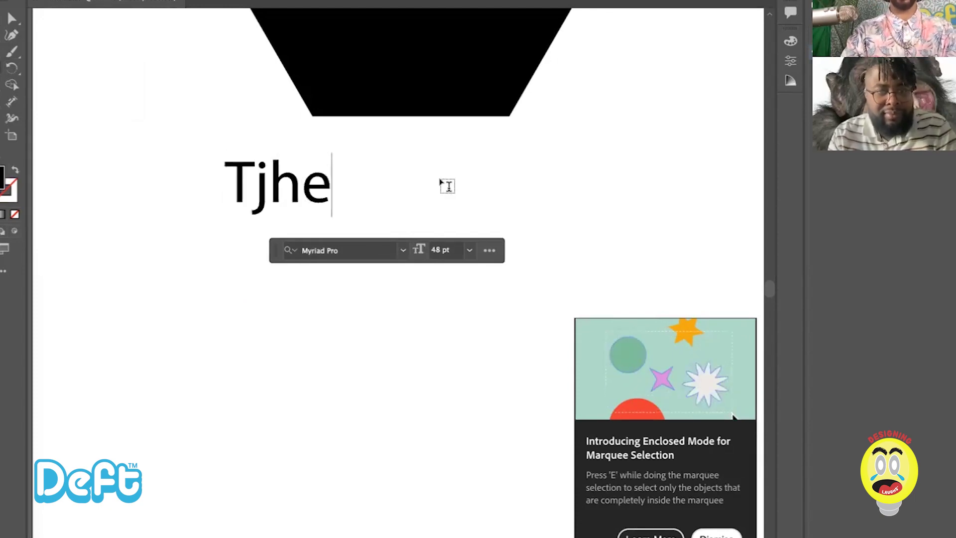
{"action": "key", "text": "Left"}
{"action": "key", "text": "Left"}
{"action": "key", "text": "Left"}
{"action": "key", "text": "Left"}
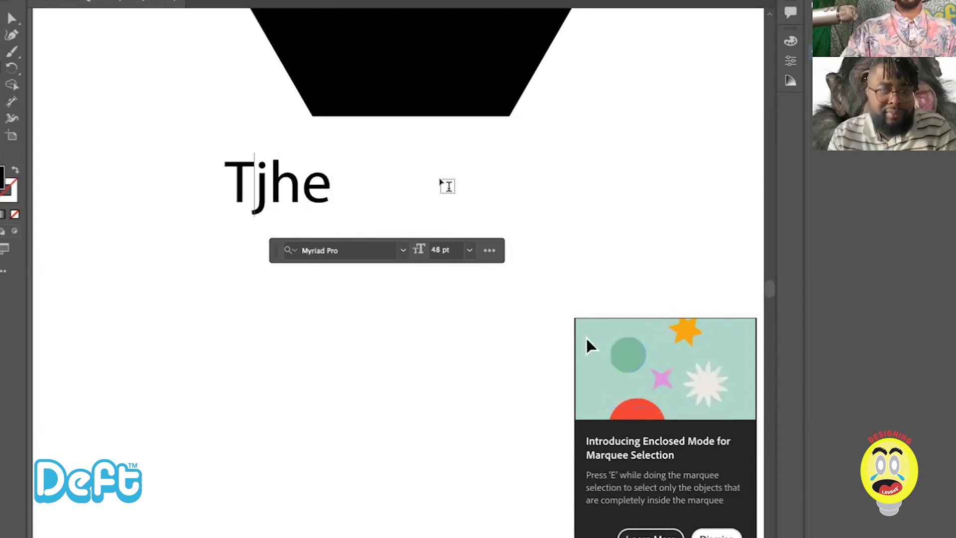
{"action": "key", "text": "Delete"}
{"action": "key", "text": "Right"}
{"action": "key", "text": "Right"}
{"action": "key", "text": "Right"}
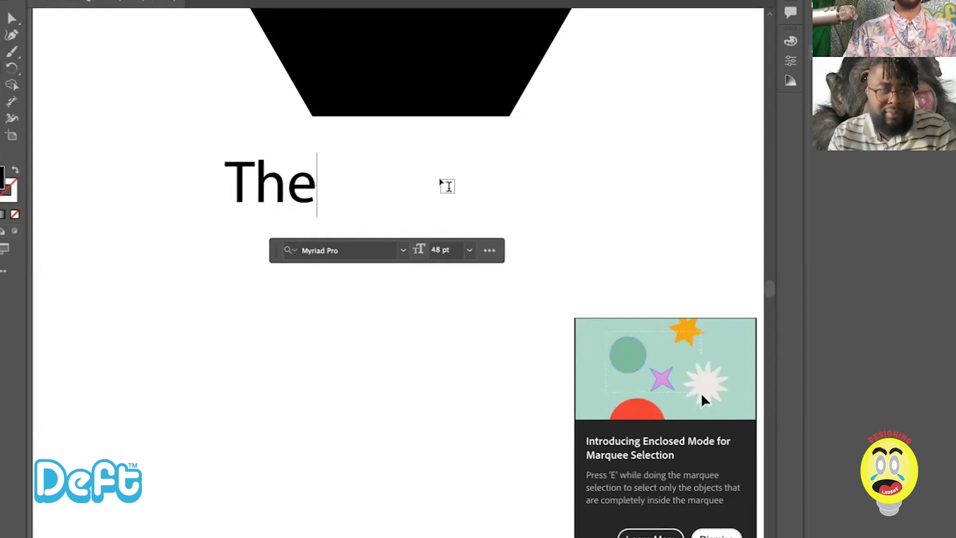
{"action": "type", "text": "3"}
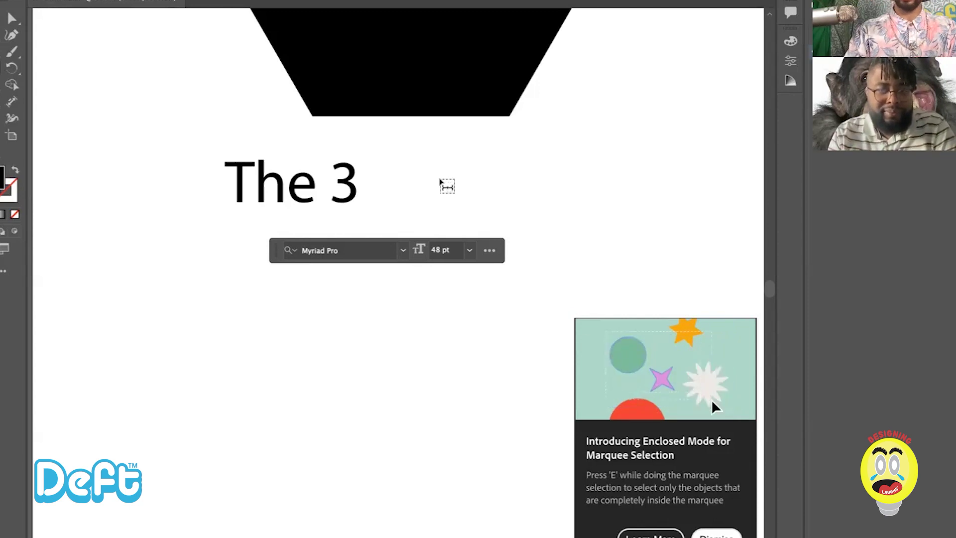
{"action": "type", "text": "Leg"}
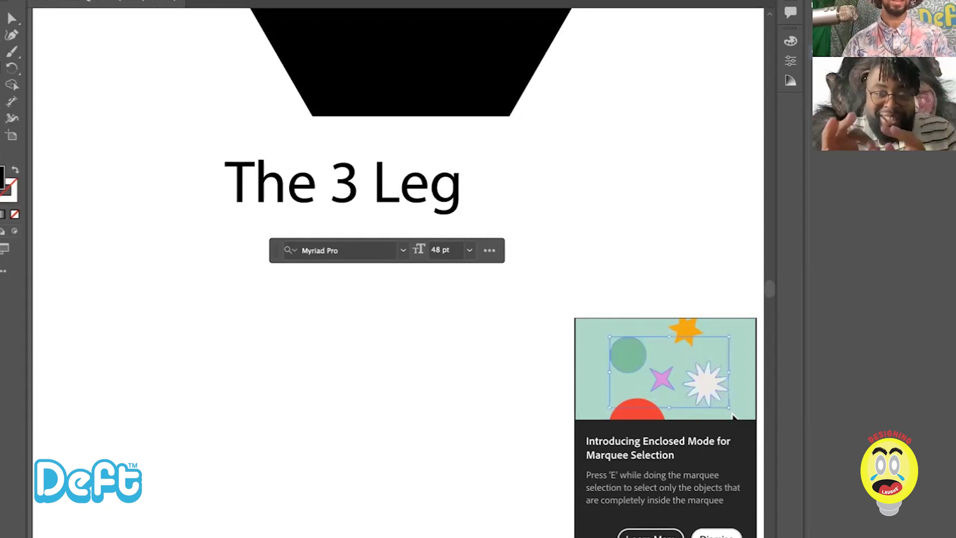
{"action": "key", "text": "Escape"}
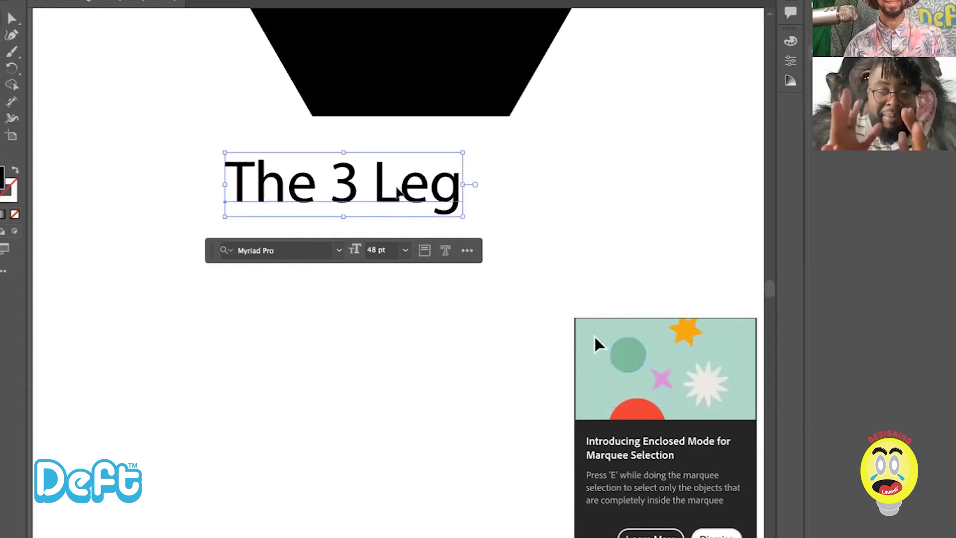
Step: Duplicate the "The 3 Leg" line below itself and replace the copy's text with "Dog That Can't Race"
{"action": "left_click_drag", "start_coordinate": [398, 193], "coordinate": [411, 313]}
{"action": "double_click", "coordinate": [411, 313]}
{"action": "key", "text": "ctrl+a"}
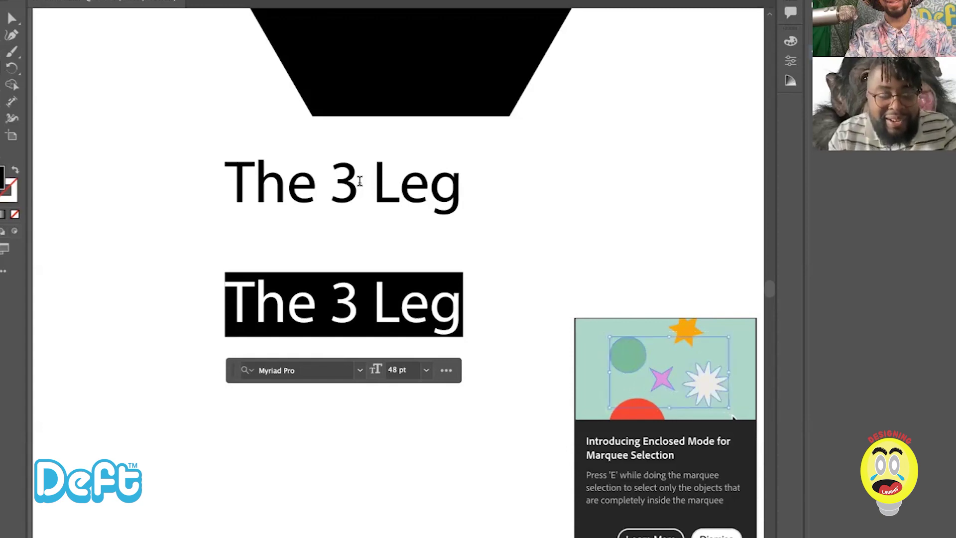
{"action": "type", "text": "Dog"}
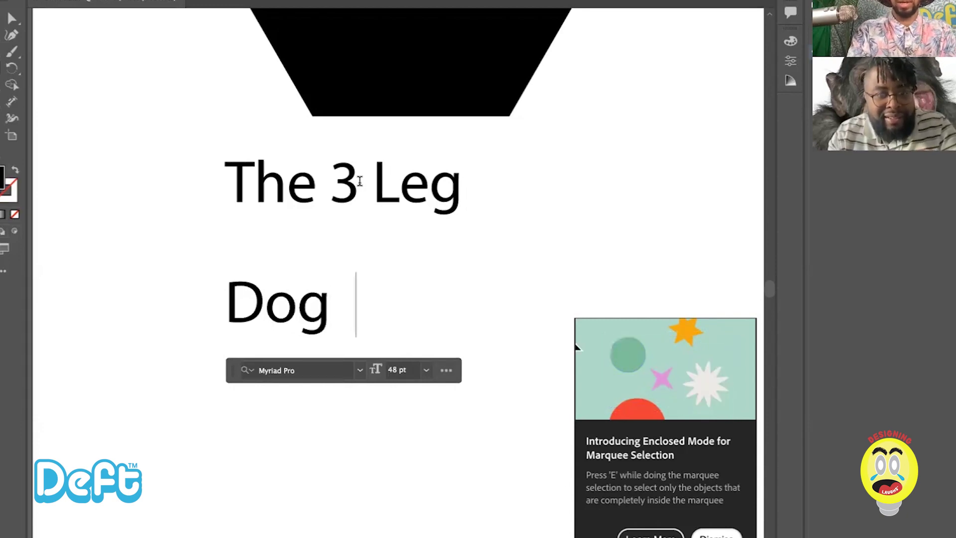
{"action": "type", "text": " Thatv"}
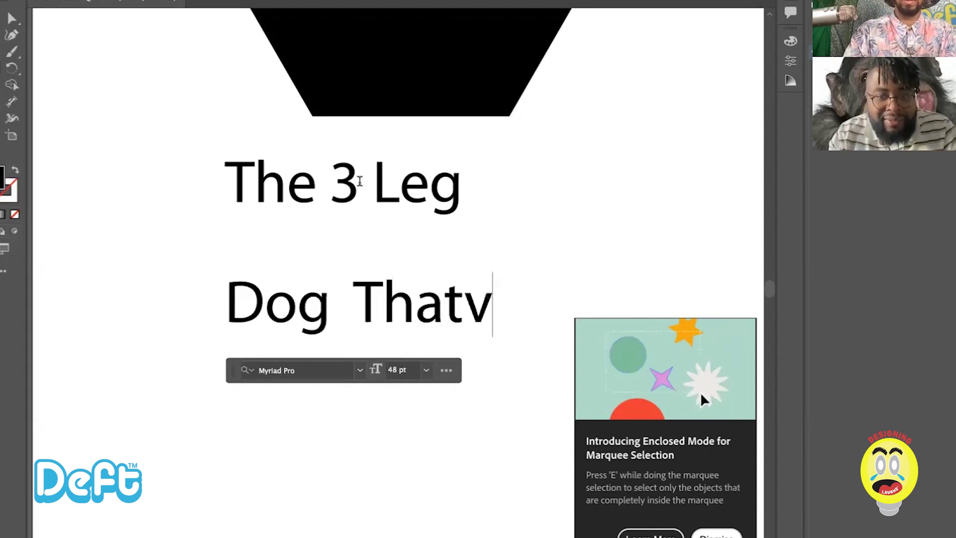
{"action": "key", "text": "BackSpace"}
{"action": "type", "text": "C"}
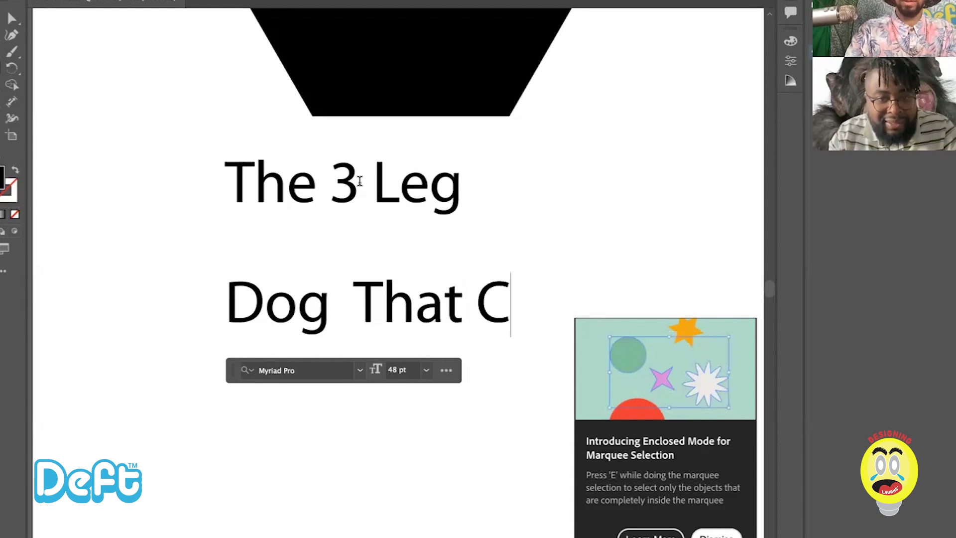
{"action": "type", "text": "an't"}
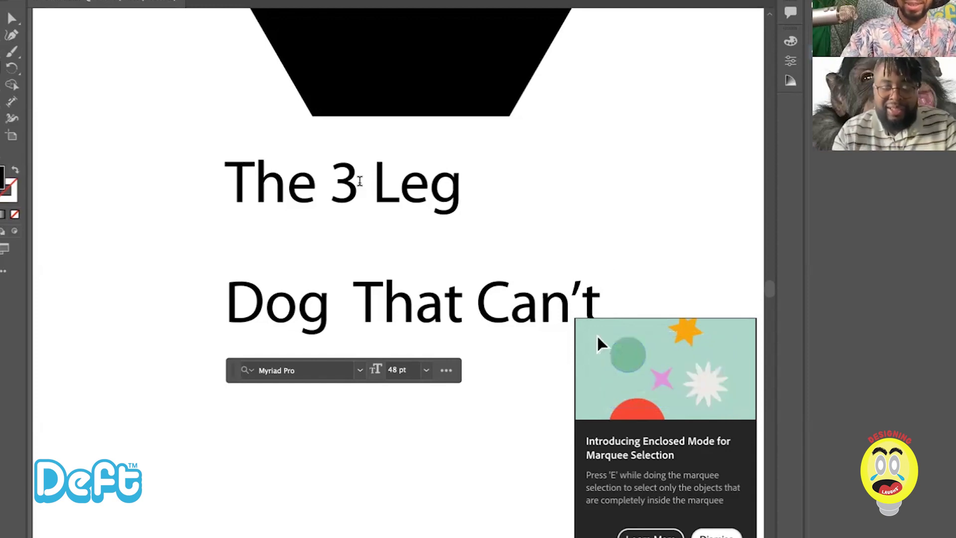
{"action": "type", "text": " Race"}
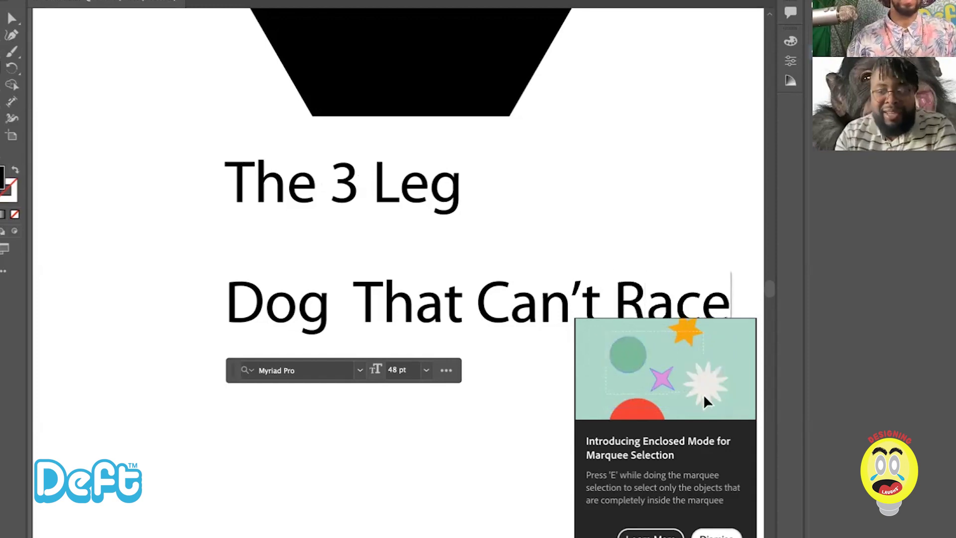
{"action": "key", "text": "Escape"}
Step: Move the "Dog That Can't Race" line up directly beneath "The 3 Leg", roughly centred under it
{"action": "left_click_drag", "start_coordinate": [430, 298], "coordinate": [316, 244]}
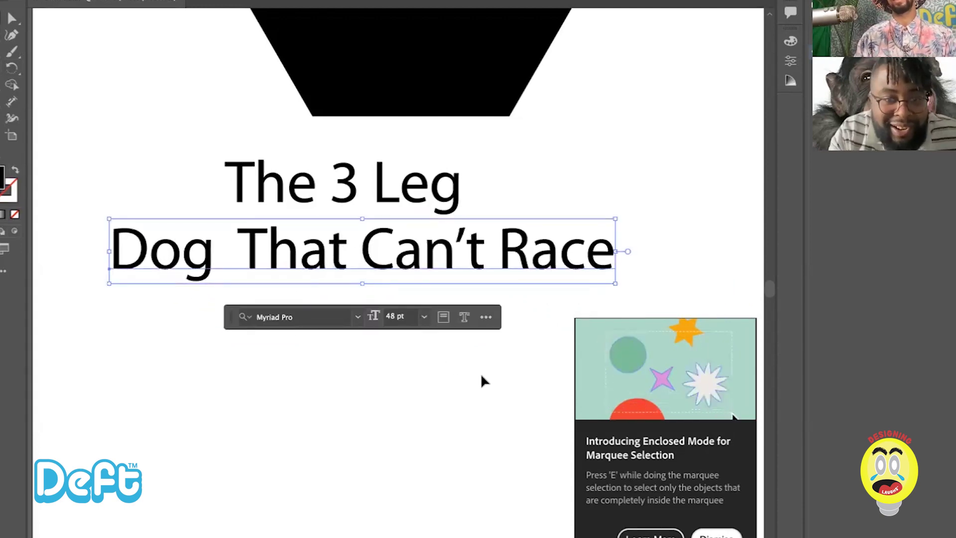
{"action": "scroll", "coordinate": [505, 298], "scroll_direction": "up", "scroll_amount": 5}
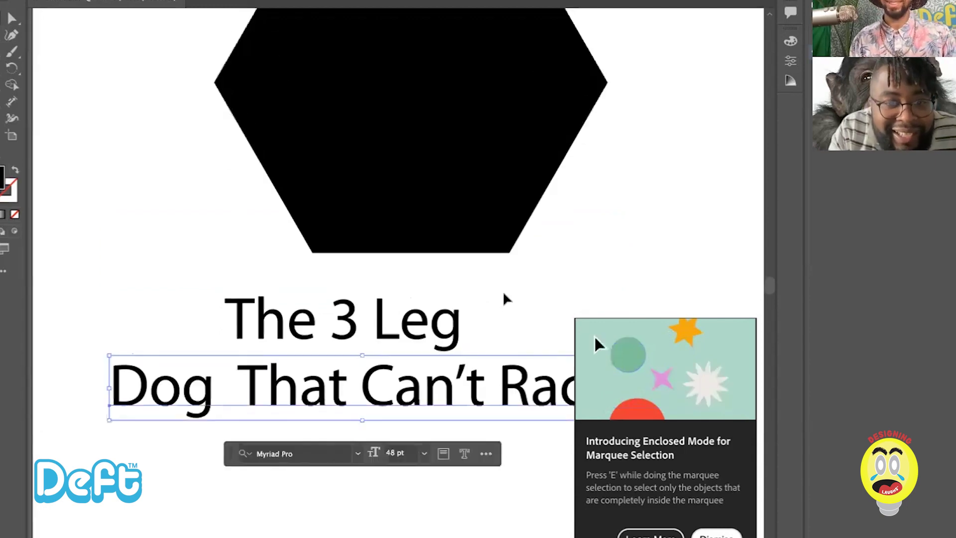
{"action": "scroll", "coordinate": [384, 398], "scroll_direction": "down", "scroll_amount": 1}
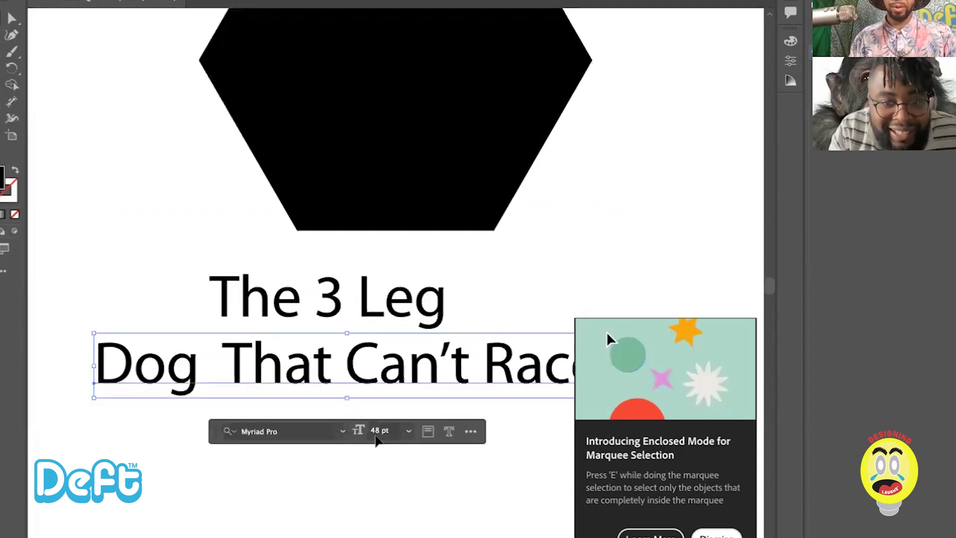
Step: Browse the font list and set the "The 3 Leg" text line to Objective Regular
{"action": "left_click", "coordinate": [341, 315]}
{"action": "left_click", "coordinate": [325, 365]}
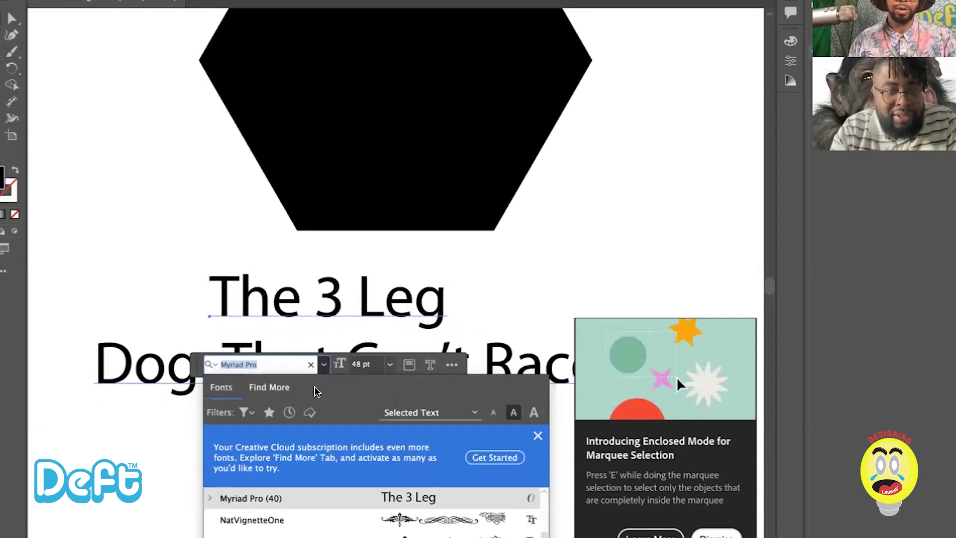
{"action": "left_click", "coordinate": [324, 364]}
{"action": "scroll", "coordinate": [175, 161], "scroll_direction": "down", "scroll_amount": 5}
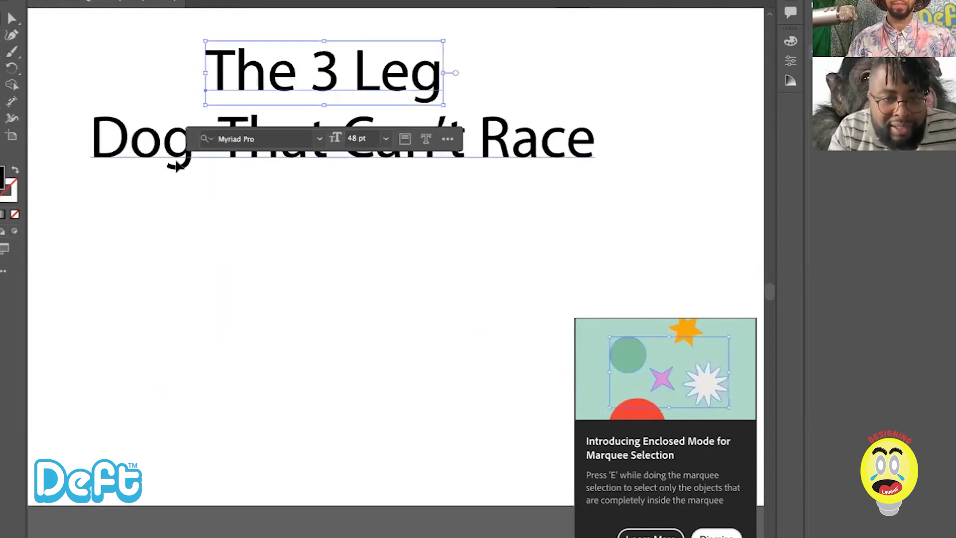
{"action": "left_click", "coordinate": [319, 140]}
{"action": "scroll", "coordinate": [384, 335], "scroll_direction": "down", "scroll_amount": 2}
{"action": "scroll", "coordinate": [383, 335], "scroll_direction": "down", "scroll_amount": 15}
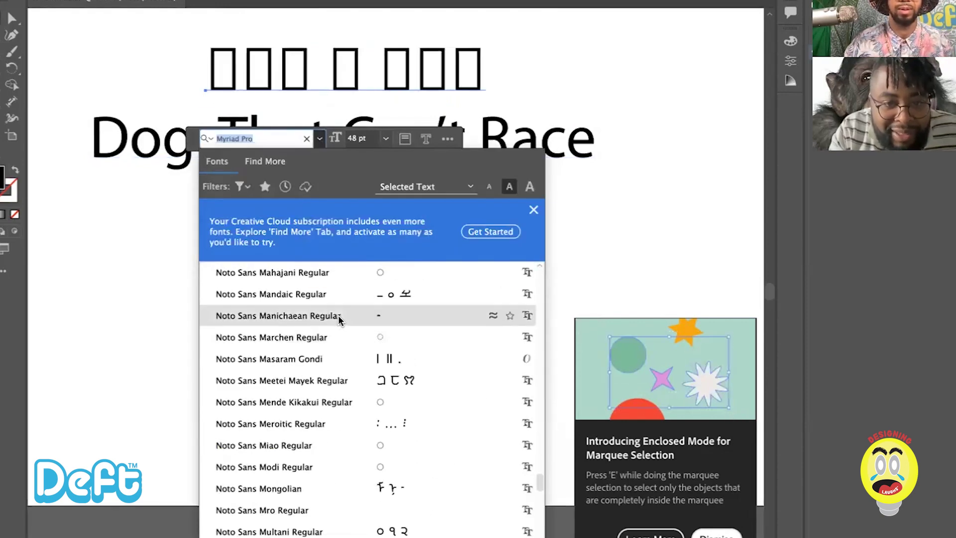
{"action": "scroll", "coordinate": [336, 314], "scroll_direction": "down", "scroll_amount": 1}
{"action": "scroll", "coordinate": [315, 309], "scroll_direction": "up", "scroll_amount": 10}
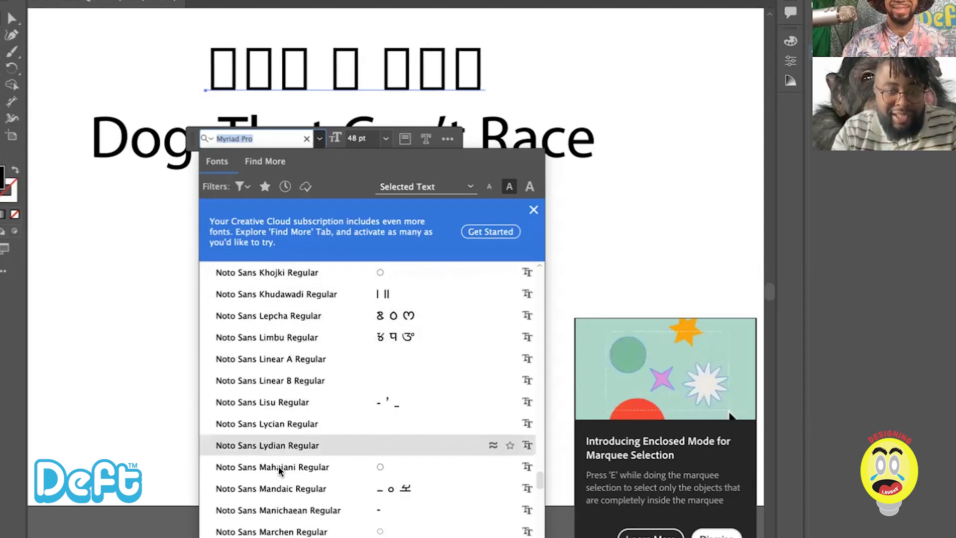
{"action": "scroll", "coordinate": [282, 515], "scroll_direction": "down", "scroll_amount": 2}
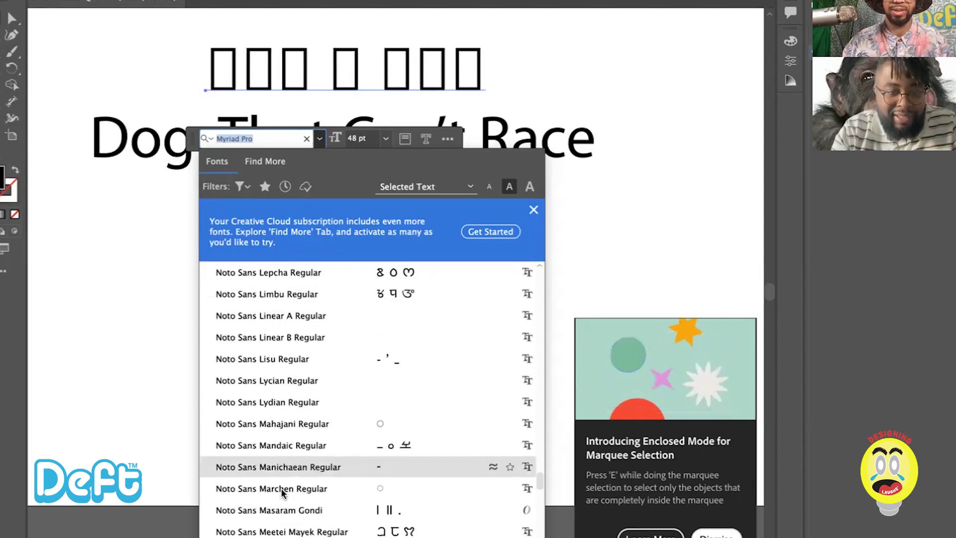
{"action": "scroll", "coordinate": [279, 534], "scroll_direction": "down", "scroll_amount": 9}
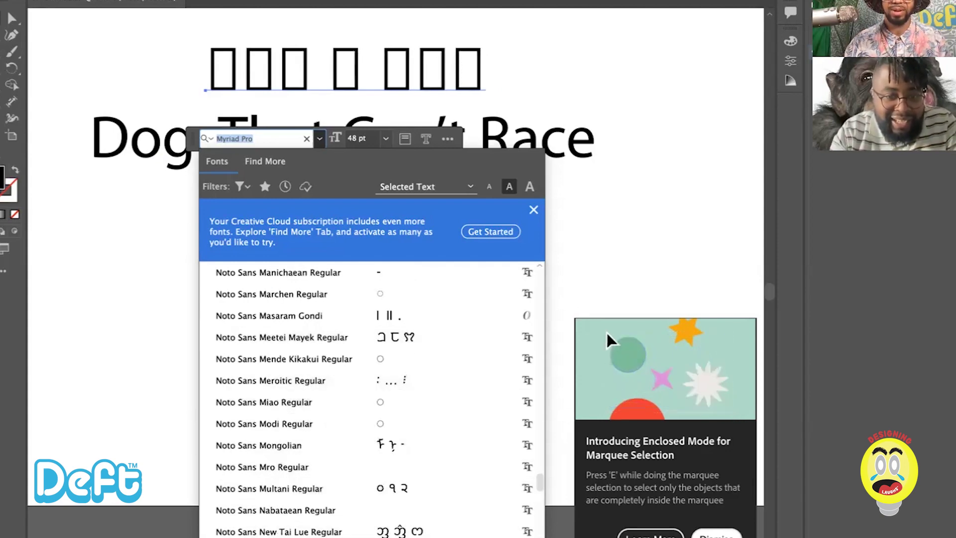
{"action": "scroll", "coordinate": [279, 518], "scroll_direction": "down", "scroll_amount": 7}
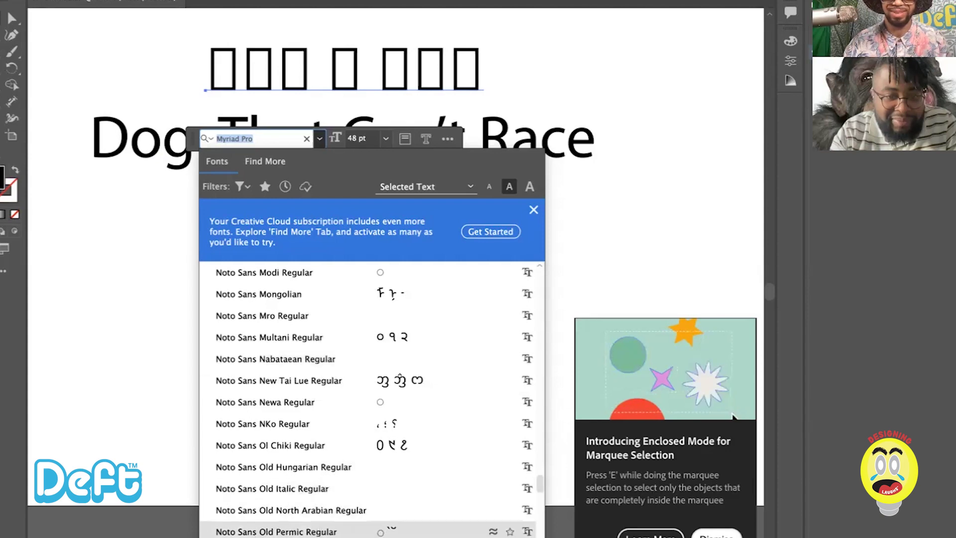
{"action": "scroll", "coordinate": [277, 365], "scroll_direction": "down", "scroll_amount": 15}
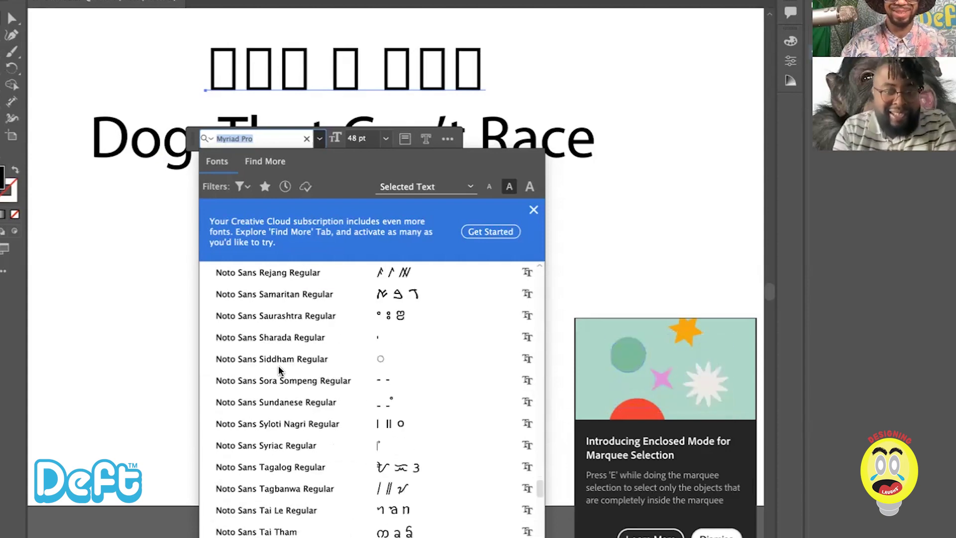
{"action": "scroll", "coordinate": [290, 476], "scroll_direction": "down", "scroll_amount": 15}
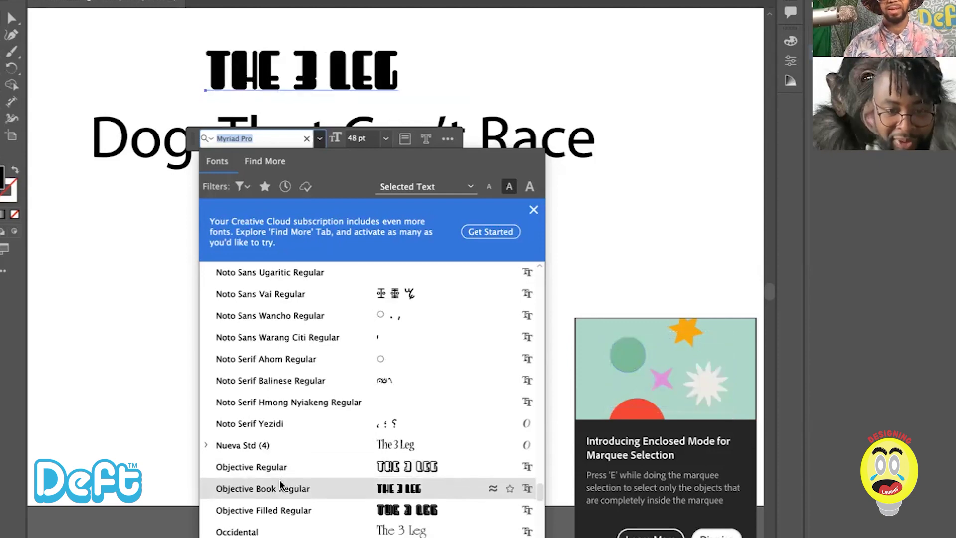
{"action": "left_click", "coordinate": [275, 468]}
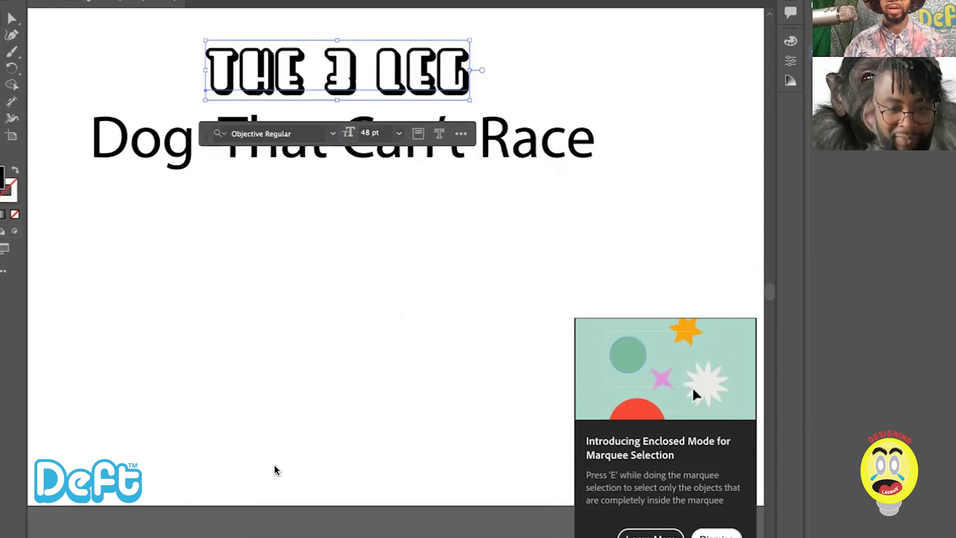
Step: Match the "Dog That Can't Race" line's font to the "The 3 Leg" line by sampling its style with the Eyedropper
{"action": "left_click", "coordinate": [273, 466]}
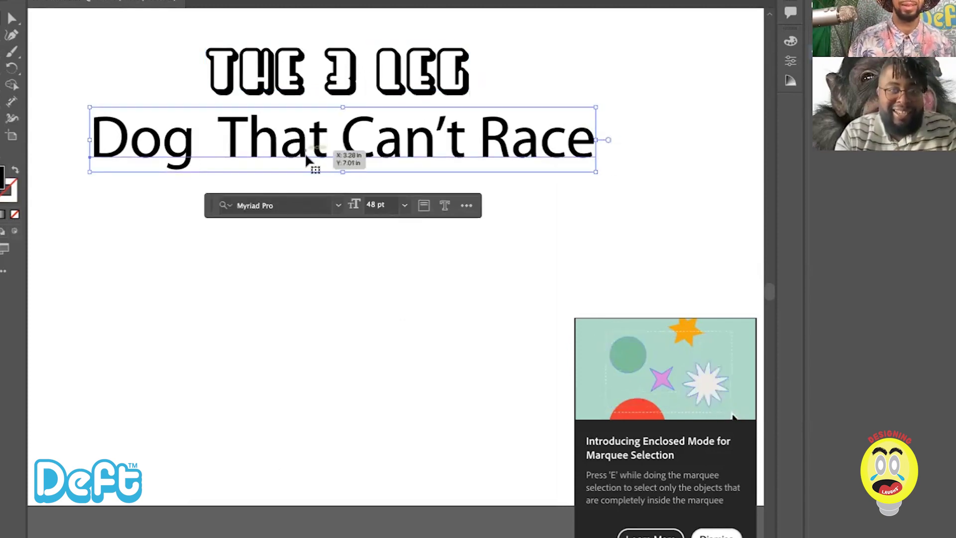
{"action": "scroll", "coordinate": [311, 162], "scroll_direction": "left", "scroll_amount": 2}
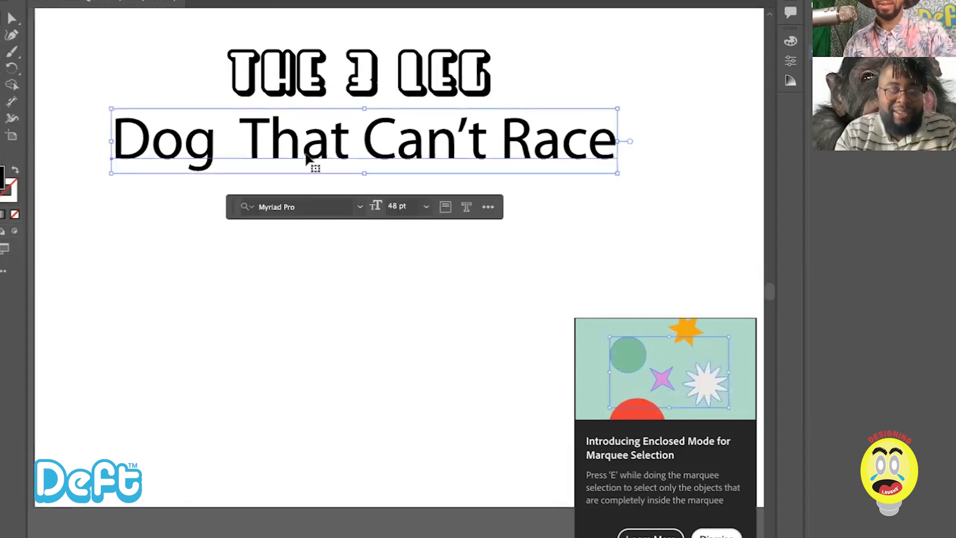
{"action": "left_click", "coordinate": [371, 69]}
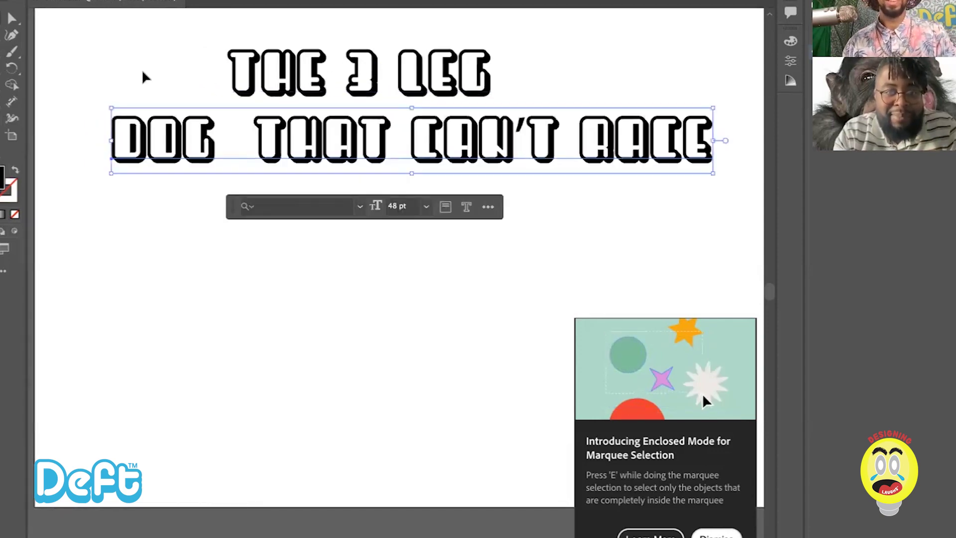
{"action": "left_click", "coordinate": [103, 55]}
Step: Try to move the "The 3 Leg" line up onto the hexagon, and undo the move
{"action": "scroll", "coordinate": [538, 187], "scroll_direction": "right", "scroll_amount": 4}
{"action": "scroll", "coordinate": [538, 187], "scroll_direction": "down", "scroll_amount": 1}
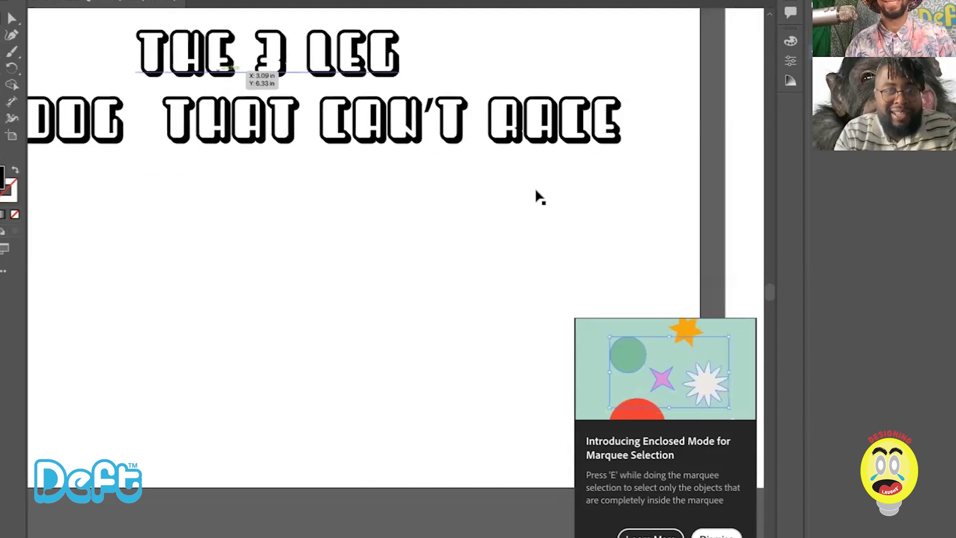
{"action": "scroll", "coordinate": [535, 190], "scroll_direction": "left", "scroll_amount": 5}
{"action": "scroll", "coordinate": [535, 190], "scroll_direction": "up", "scroll_amount": 2}
{"action": "key", "text": "ctrl+minus"}
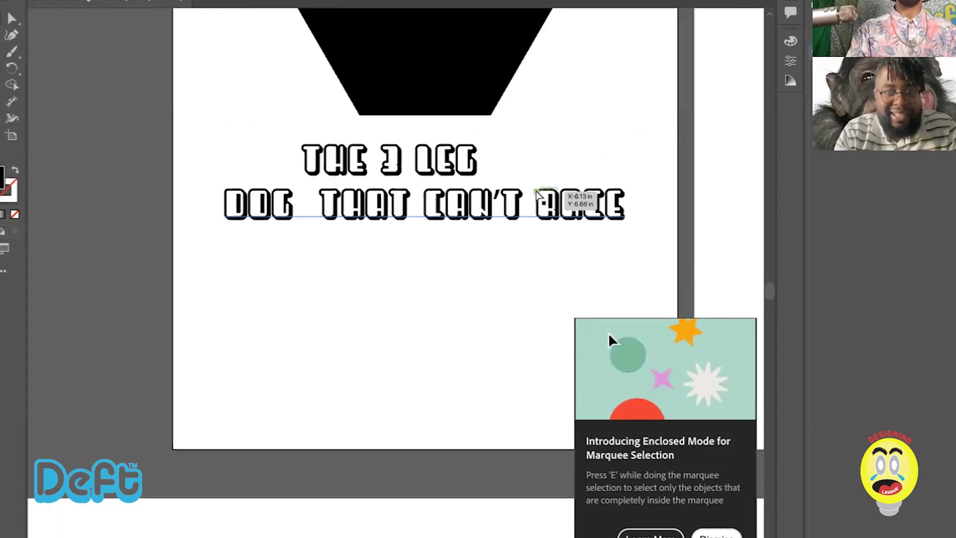
{"action": "key", "text": "ctrl+minus"}
{"action": "left_click_drag", "start_coordinate": [422, 184], "coordinate": [422, 181]}
{"action": "left_click_drag", "start_coordinate": [448, 85], "coordinate": [449, 61]}
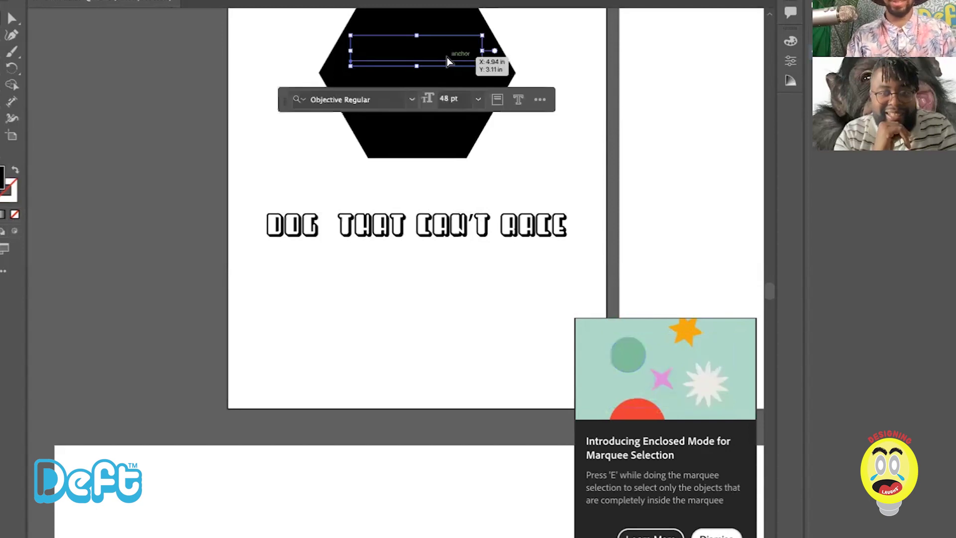
{"action": "key", "text": "ctrl+z"}
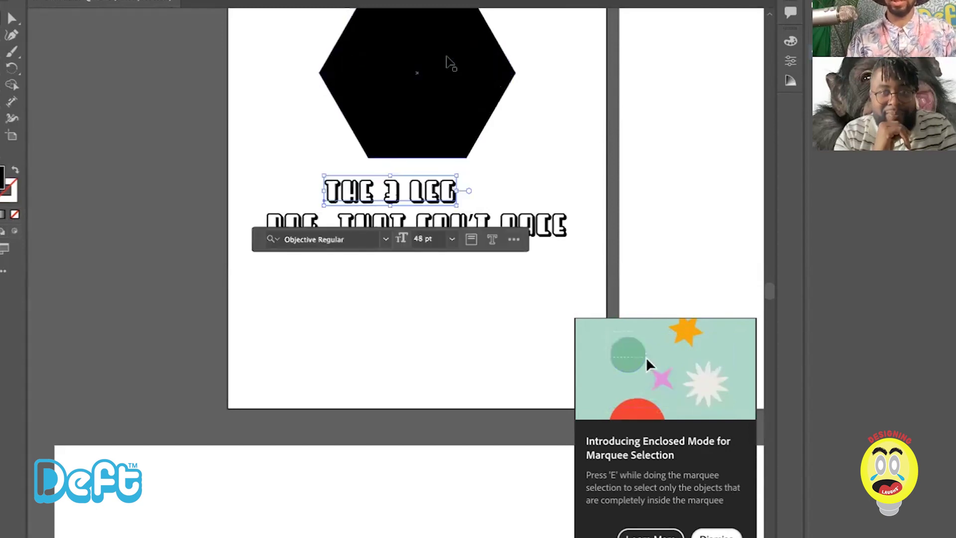
Step: Select both text lines without the hexagon and move them together up onto it
{"action": "left_click", "coordinate": [245, 155]}
{"action": "left_click_drag", "start_coordinate": [228, 145], "coordinate": [570, 259]}
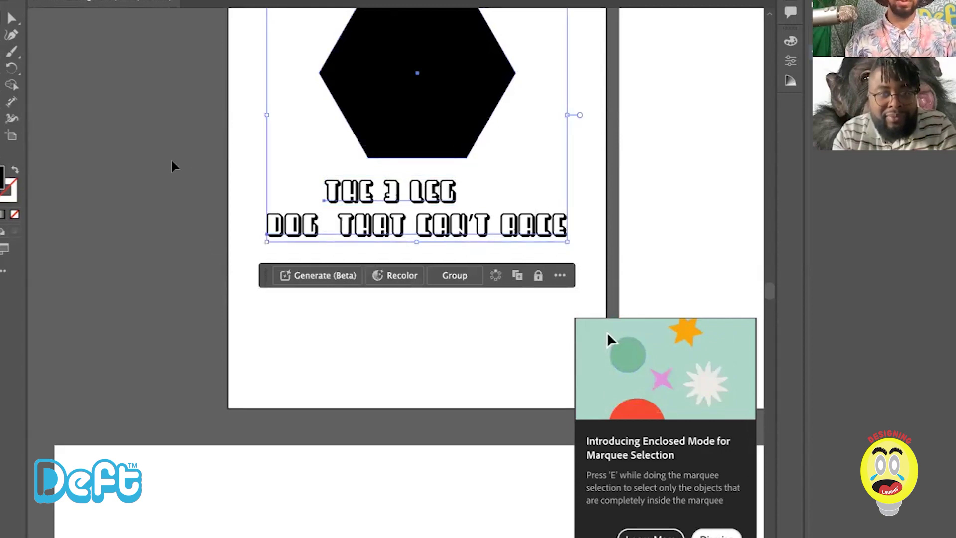
{"action": "left_click_drag", "start_coordinate": [230, 187], "coordinate": [525, 278]}
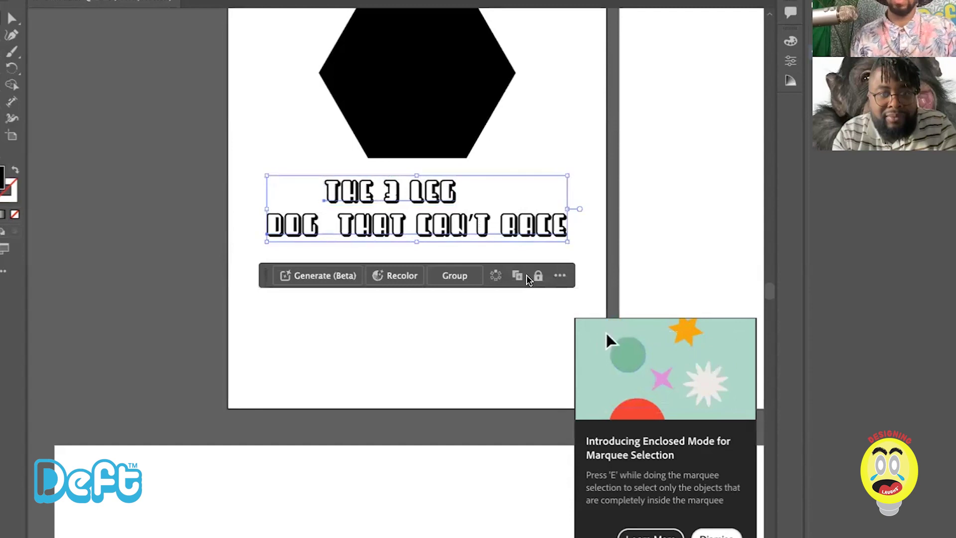
{"action": "left_click_drag", "start_coordinate": [417, 194], "coordinate": [439, 75]}
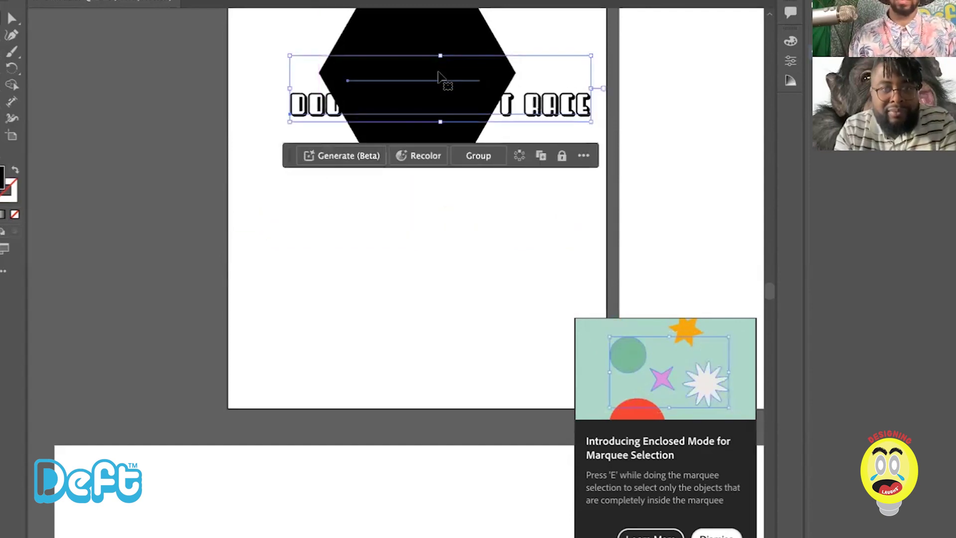
Step: Move the "Dog That Can't Race" line back down to the blank area below the hexagon, keeping it selected
{"action": "left_click", "coordinate": [427, 34]}
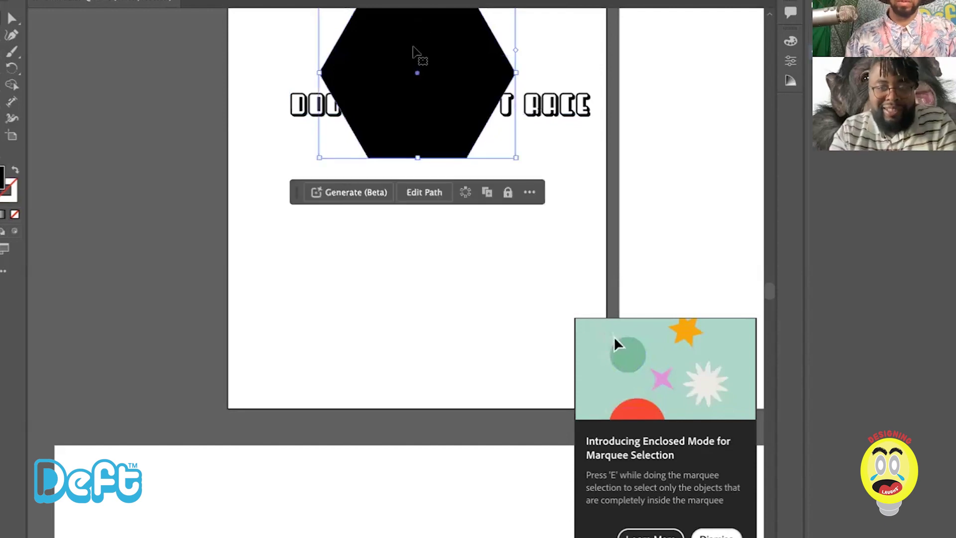
{"action": "left_click", "coordinate": [229, 219]}
{"action": "left_click_drag", "start_coordinate": [422, 150], "coordinate": [429, 248]}
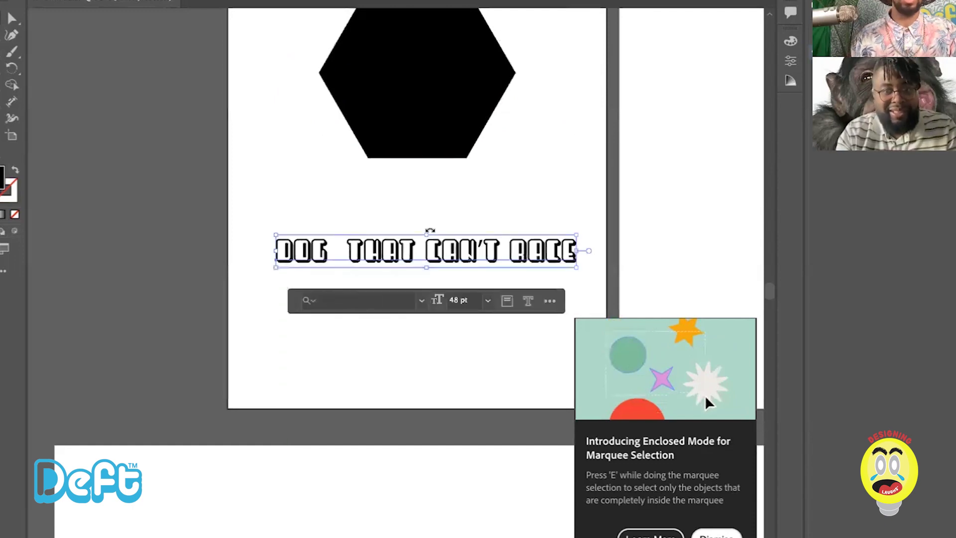
{"action": "left_click", "coordinate": [226, 285]}
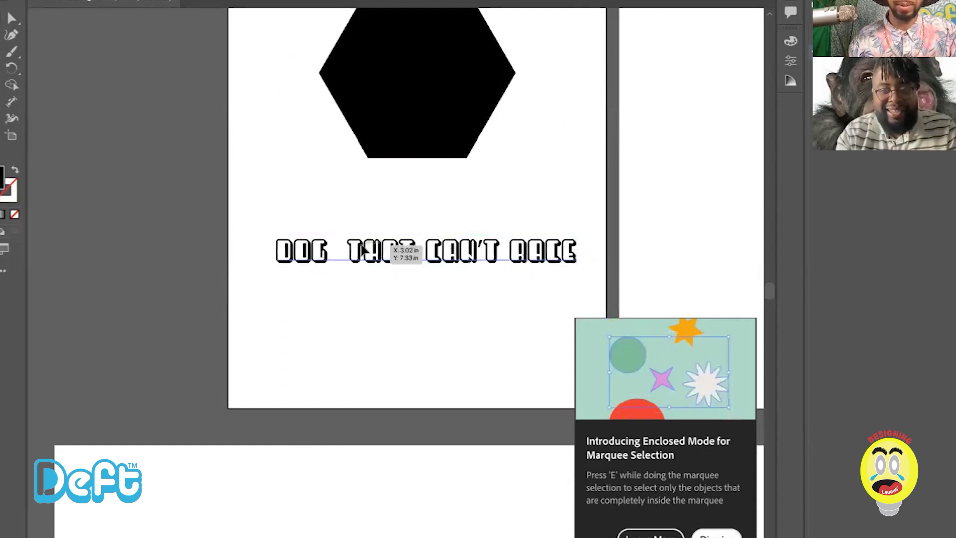
{"action": "left_click", "coordinate": [393, 251]}
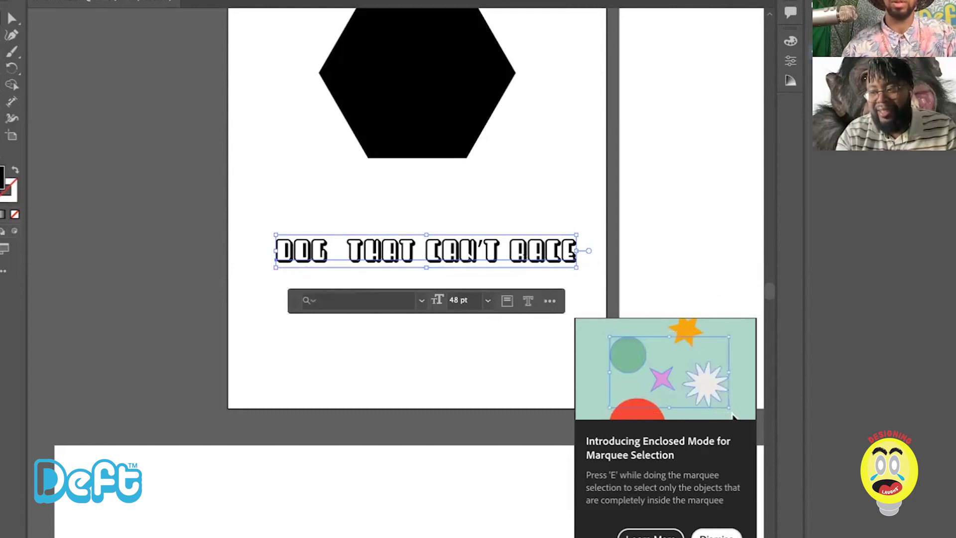
{"action": "left_click", "coordinate": [321, 1]}
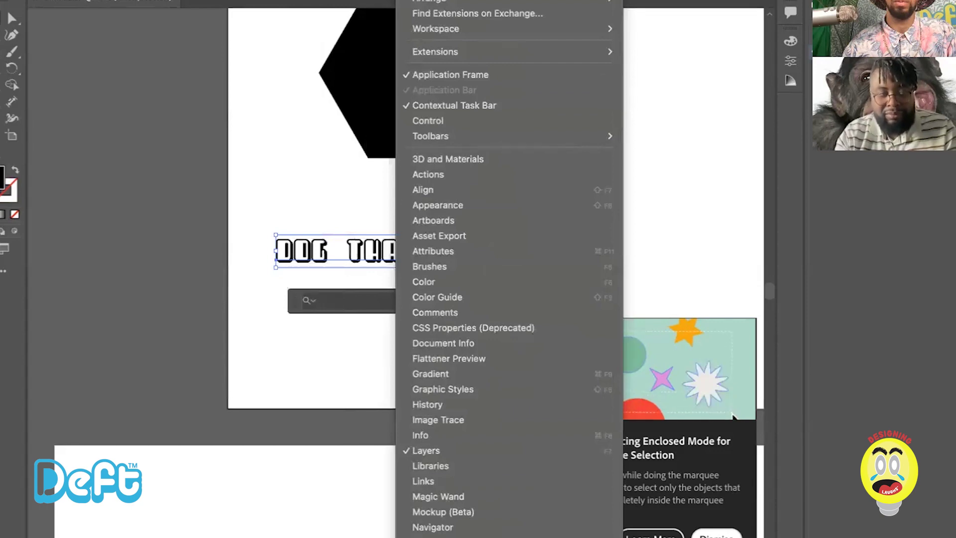
{"action": "mouse_move", "coordinate": [436, 27]}
{"action": "left_click", "coordinate": [692, 44]}
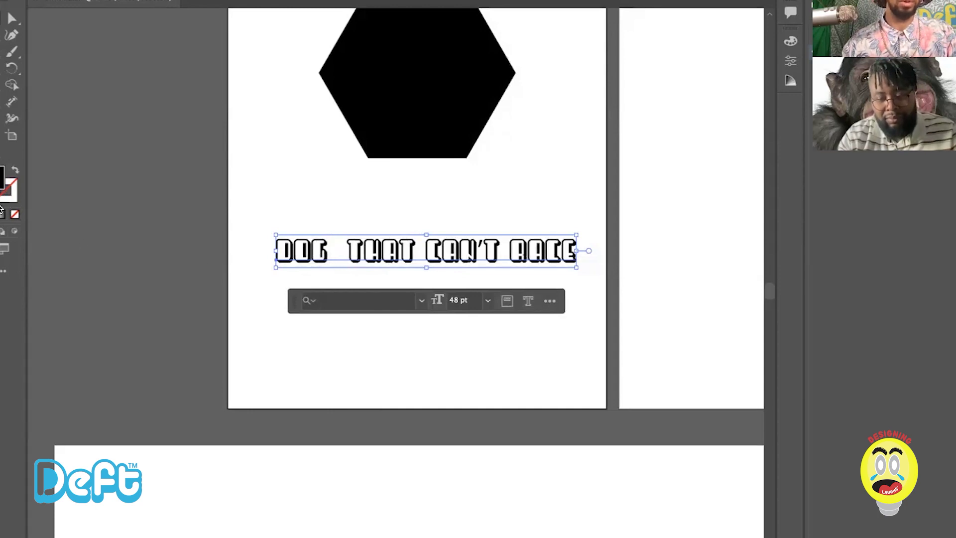
Step: Set the fill color of the "Dog That Can't Race" line to hex FCF7F8
{"action": "double_click", "coordinate": [4, 177]}
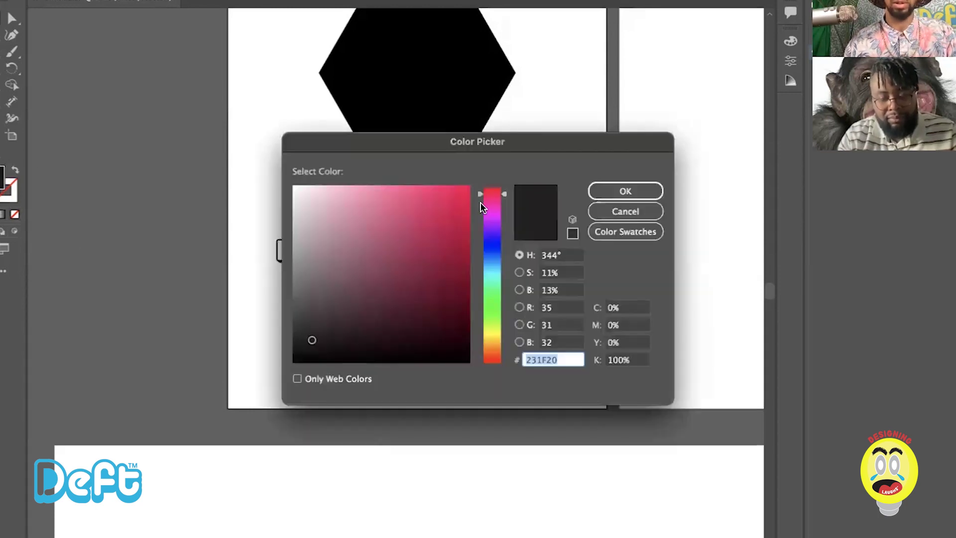
{"action": "type", "text": "891536"}
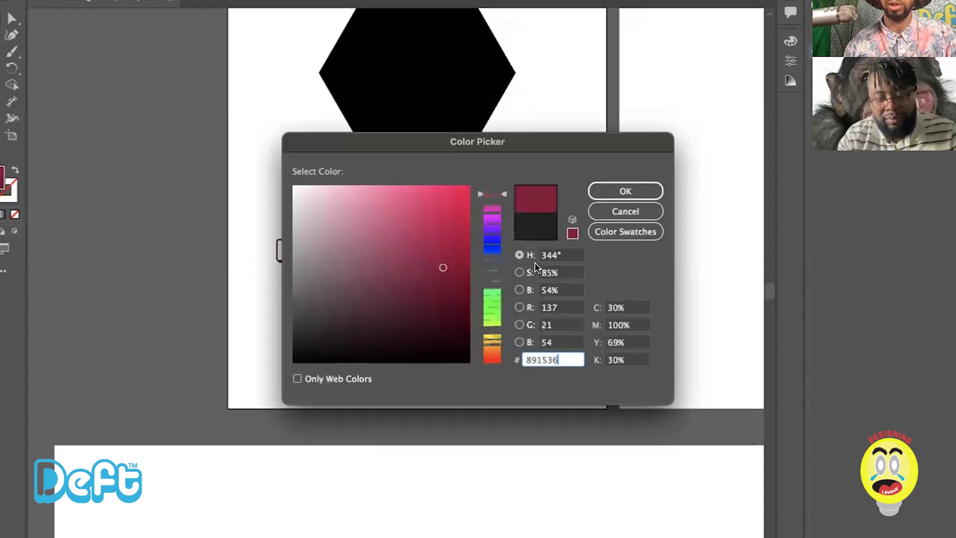
{"action": "key", "text": "super+a"}
{"action": "type", "text": "FCF7F8"}
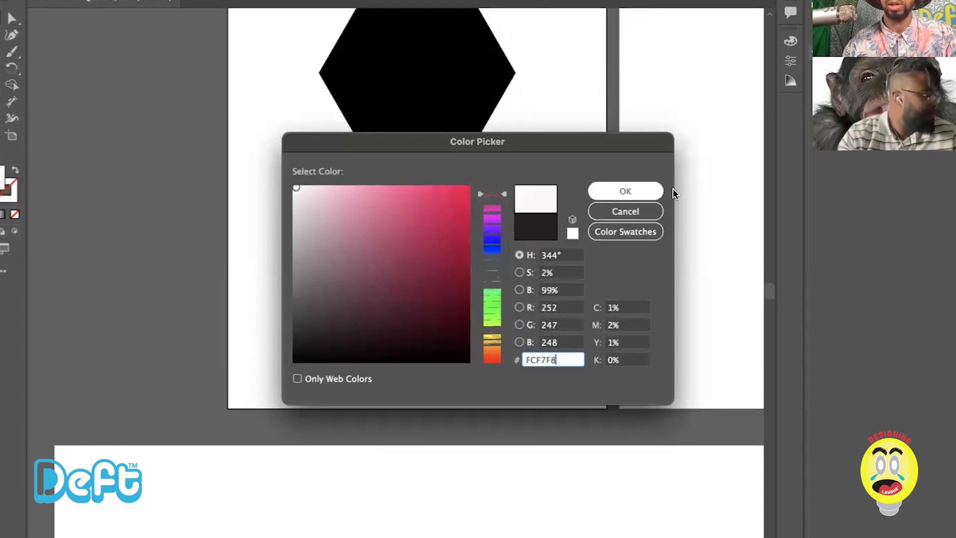
{"action": "left_click_drag", "start_coordinate": [544, 148], "coordinate": [321, 115]}
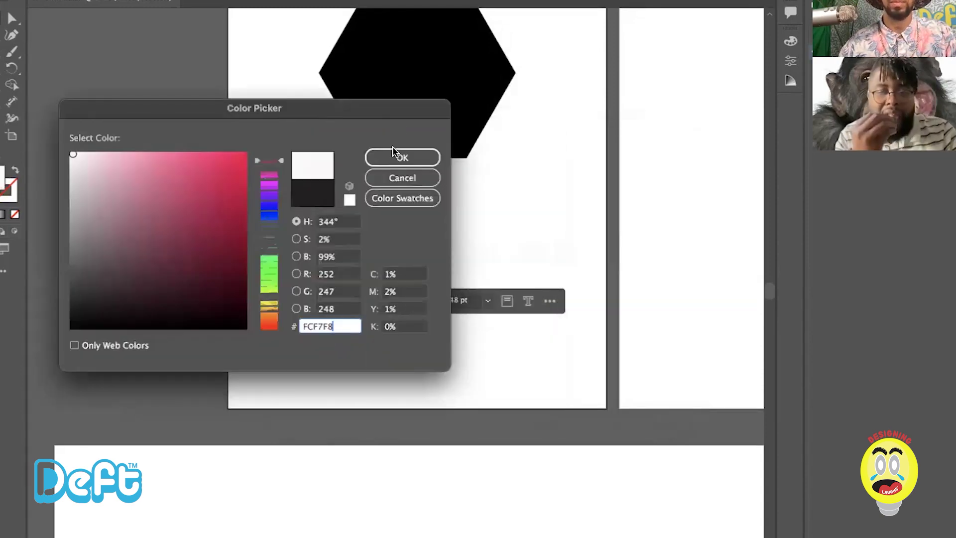
{"action": "key", "text": "Return"}
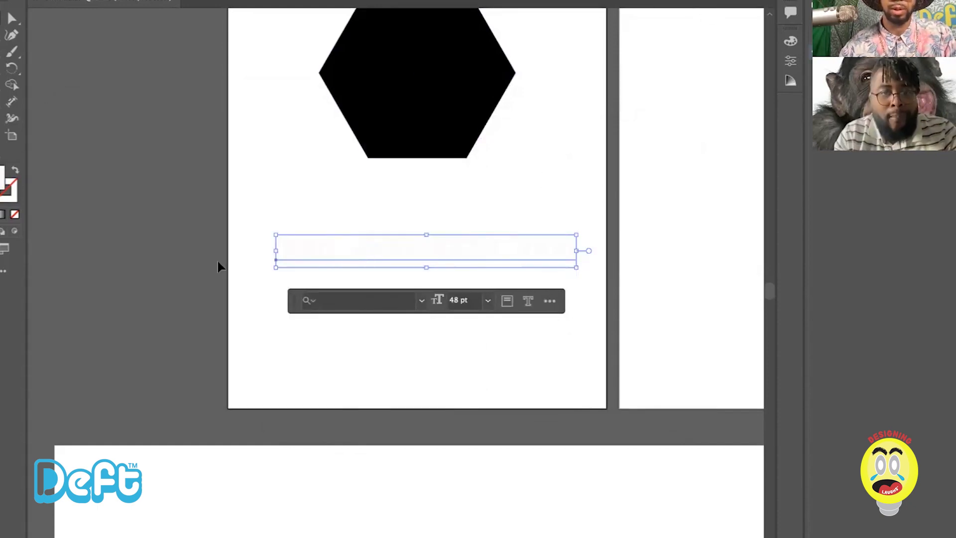
Step: Move the off-white "Dog That Can't Race" line across the middle of the hexagon and reduce its font size to 24 pt
{"action": "left_click", "coordinate": [235, 252]}
{"action": "left_click_drag", "start_coordinate": [235, 220], "coordinate": [561, 338]}
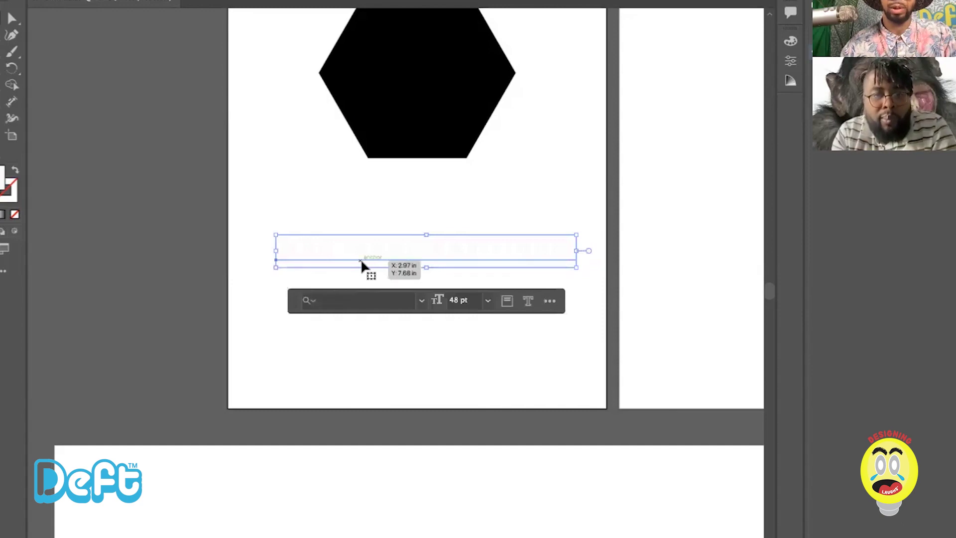
{"action": "left_click_drag", "start_coordinate": [379, 256], "coordinate": [403, 84]}
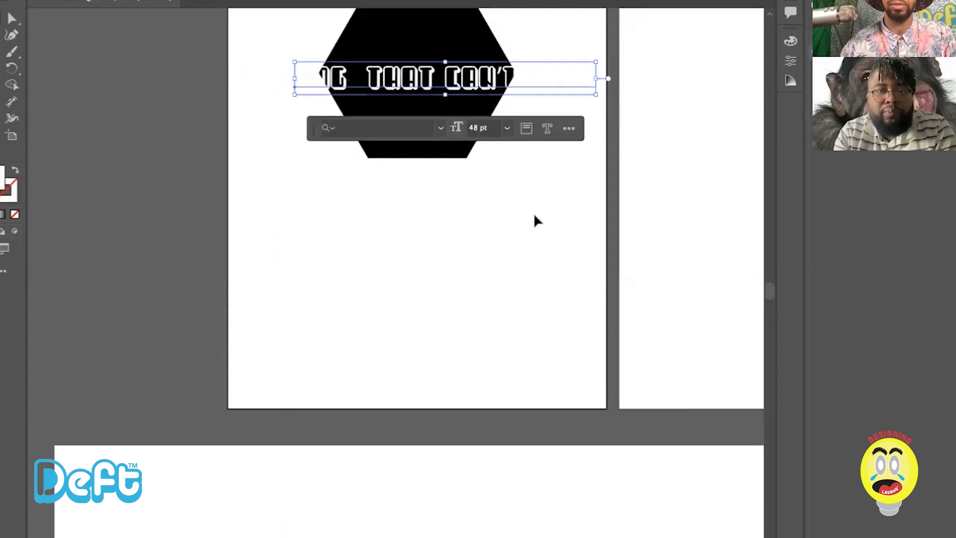
{"action": "left_click", "coordinate": [508, 129]}
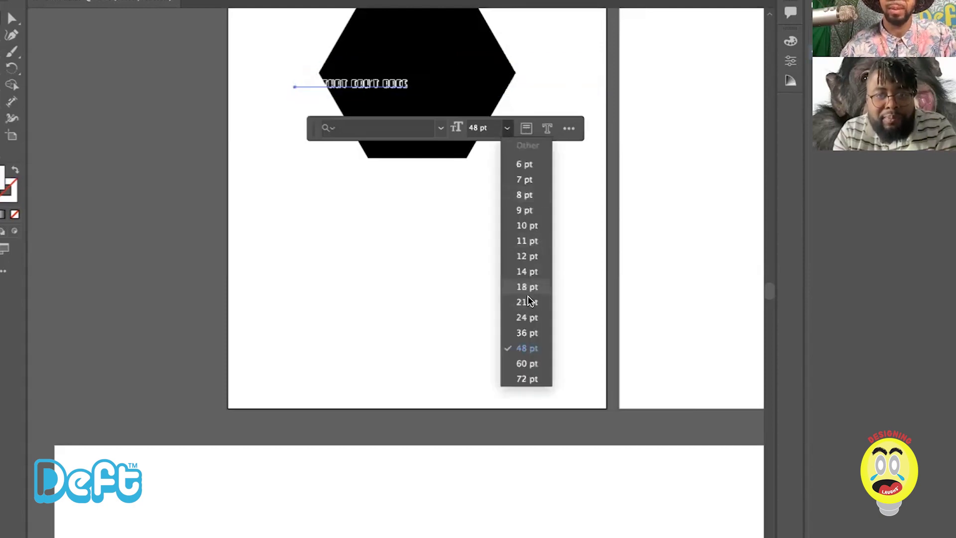
{"action": "left_click", "coordinate": [525, 317]}
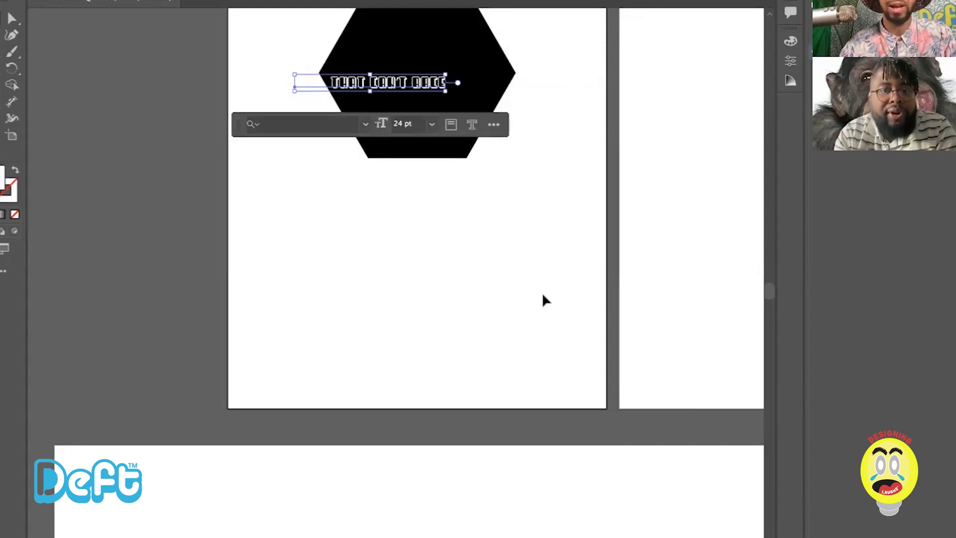
Step: Center the "Dog That Can't Race" line horizontally across the middle of the hexagon and deselect it
{"action": "left_click_drag", "start_coordinate": [421, 84], "coordinate": [465, 81]}
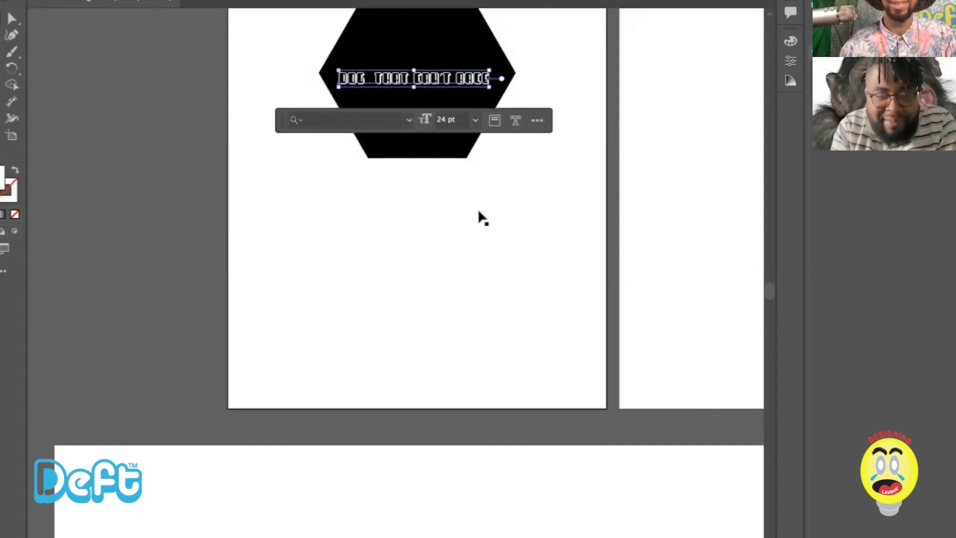
{"action": "left_click", "coordinate": [314, 198]}
{"action": "left_click_drag", "start_coordinate": [458, 248], "coordinate": [598, 252]}
{"action": "scroll", "coordinate": [573, 273], "scroll_direction": "right", "scroll_amount": 1}
{"action": "left_click_drag", "start_coordinate": [547, 296], "coordinate": [232, 191]}
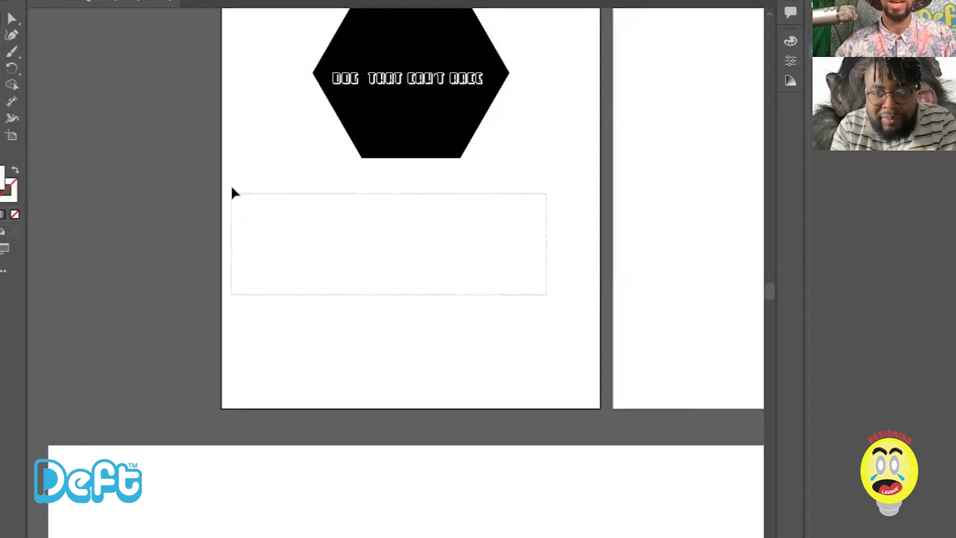
{"action": "scroll", "coordinate": [474, 216], "scroll_direction": "up", "scroll_amount": 3}
{"action": "scroll", "coordinate": [448, 164], "scroll_direction": "down", "scroll_amount": 1}
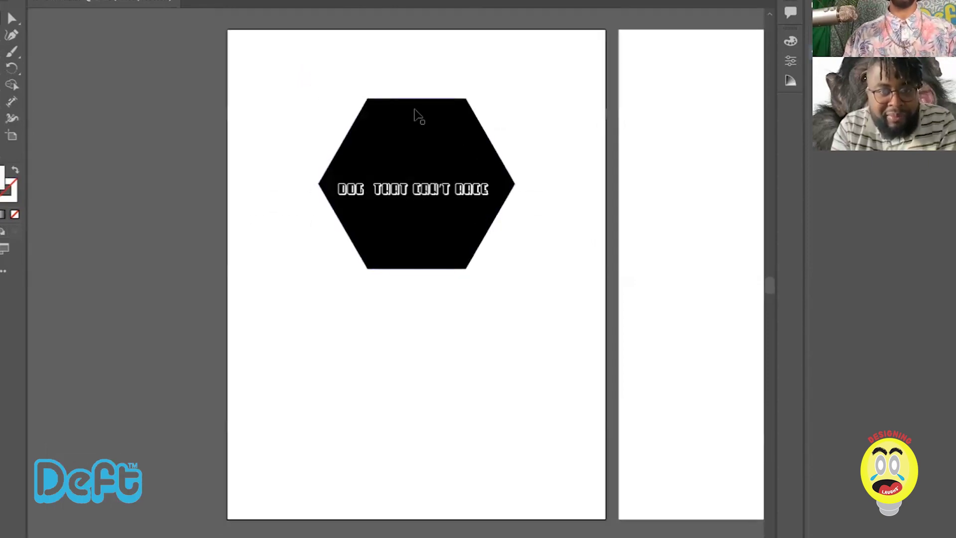
{"action": "left_click", "coordinate": [403, 196]}
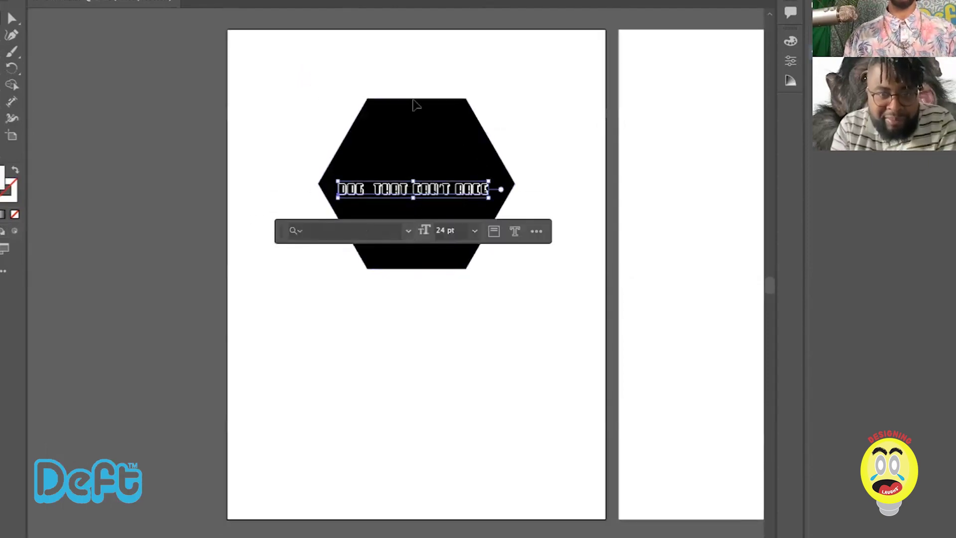
{"action": "left_click", "coordinate": [417, 150]}
{"action": "left_click_drag", "start_coordinate": [425, 145], "coordinate": [305, 32]}
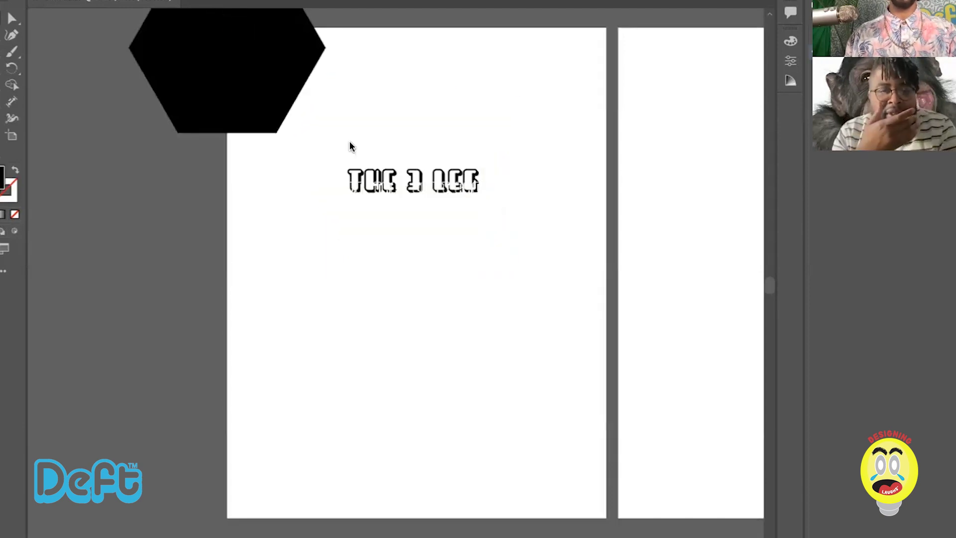
{"action": "key", "text": "ctrl+z"}
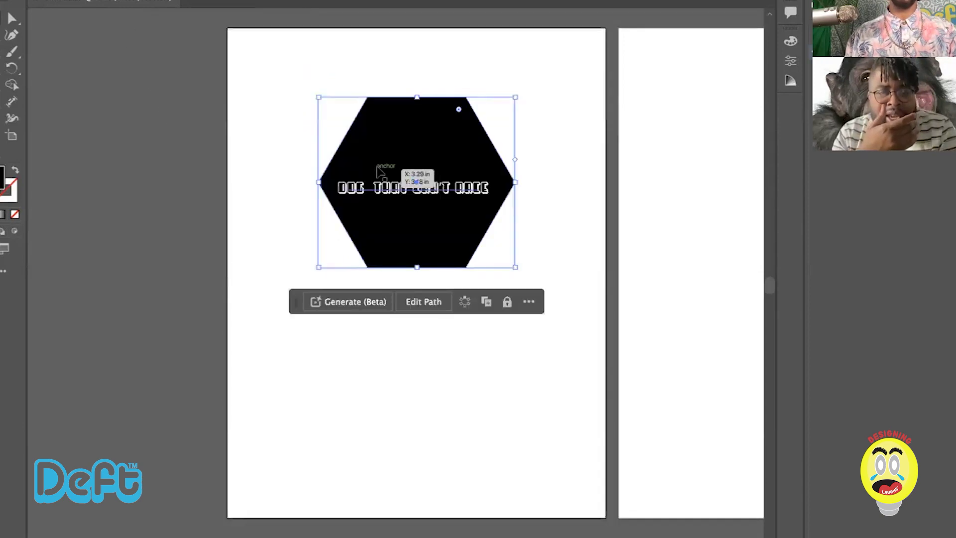
Step: Move the hexagon aside past the artboard's upper-left edge and shift the uncovered "The 3 Leg" line upward
{"action": "left_click_drag", "start_coordinate": [381, 145], "coordinate": [156, 61]}
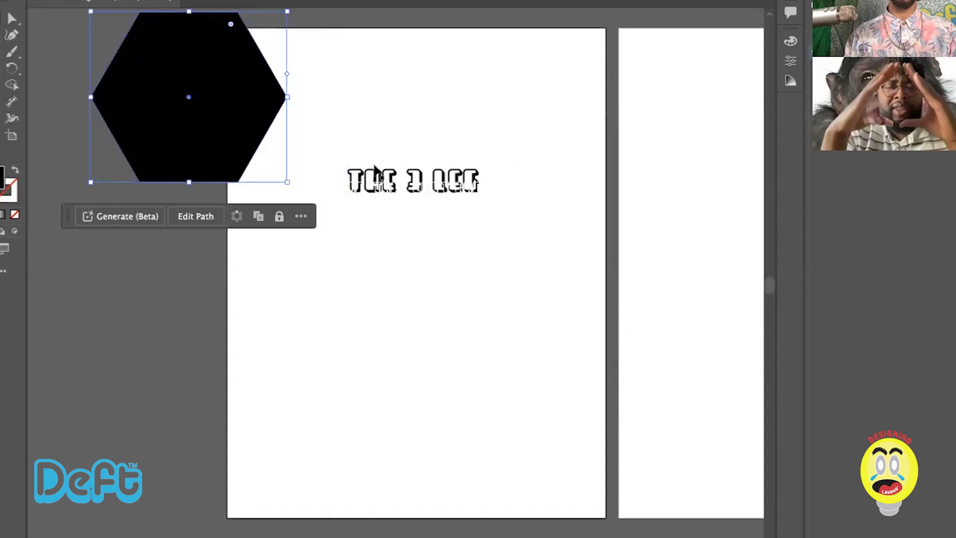
{"action": "left_click_drag", "start_coordinate": [376, 169], "coordinate": [437, 126]}
{"action": "scroll", "coordinate": [437, 126], "scroll_direction": "up", "scroll_amount": 1}
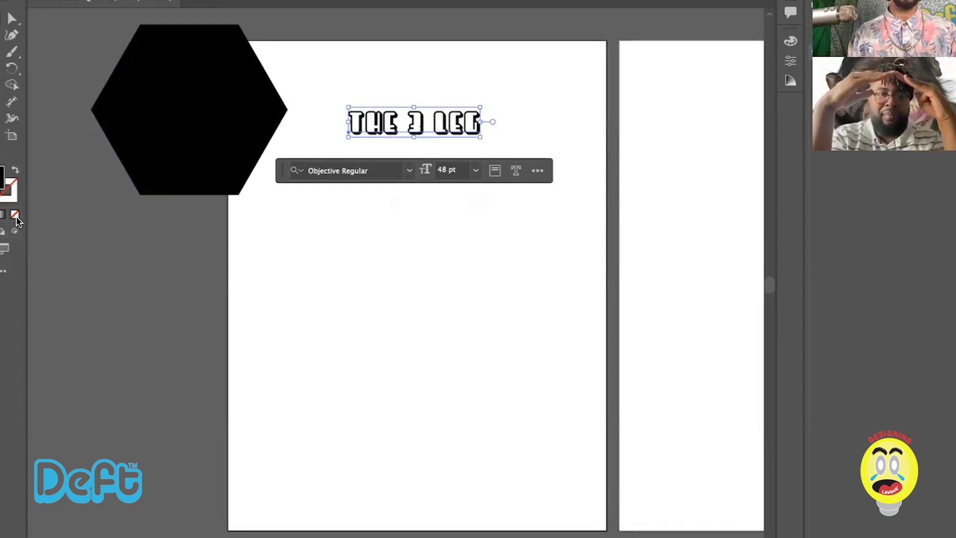
Step: Set the fill color of the "The 3 Leg" line to hex FCFCFC
{"action": "left_click", "coordinate": [189, 110]}
{"action": "double_click", "coordinate": [3, 175]}
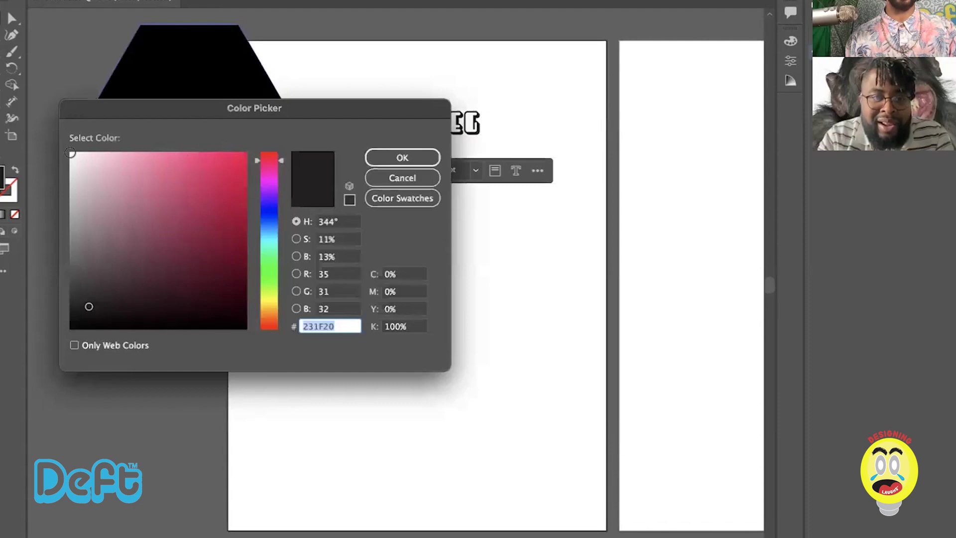
{"action": "type", "text": "fcfcfc"}
{"action": "left_click", "coordinate": [411, 157]}
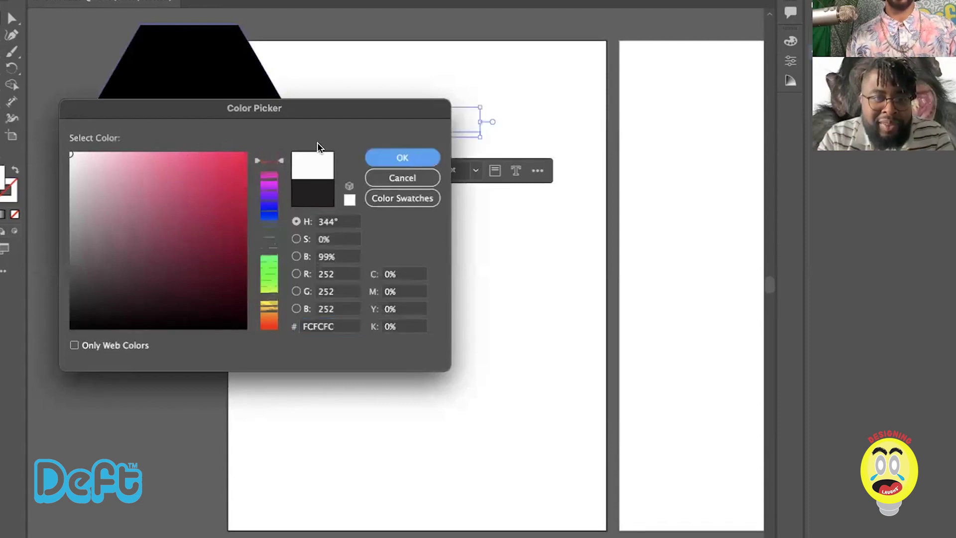
Step: Move the hexagon back onto the artboard behind both text lines and deselect it
{"action": "left_click", "coordinate": [192, 109]}
{"action": "left_click_drag", "start_coordinate": [189, 108], "coordinate": [413, 157]}
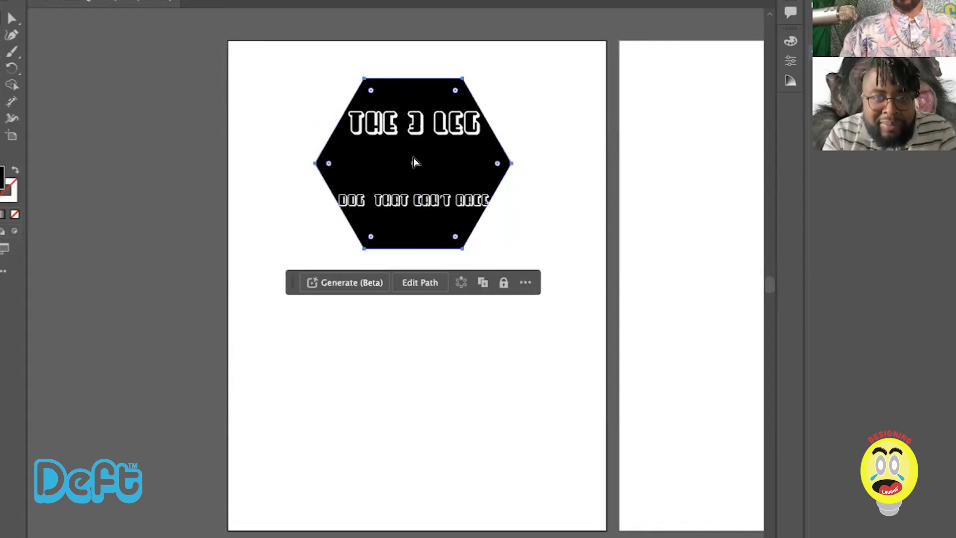
{"action": "key", "text": "ctrl+="}
{"action": "key", "text": "ctrl+="}
{"action": "key", "text": "ctrl+="}
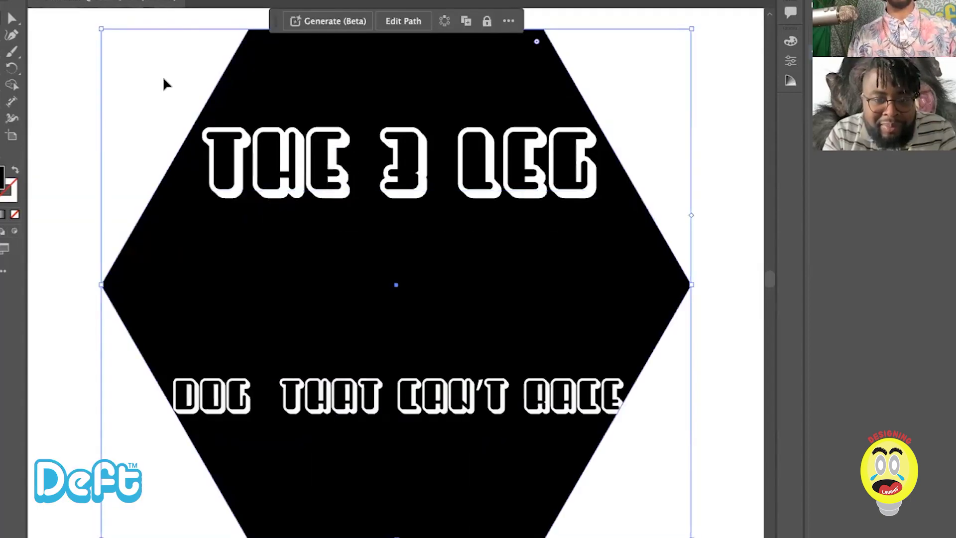
{"action": "left_click", "coordinate": [166, 154]}
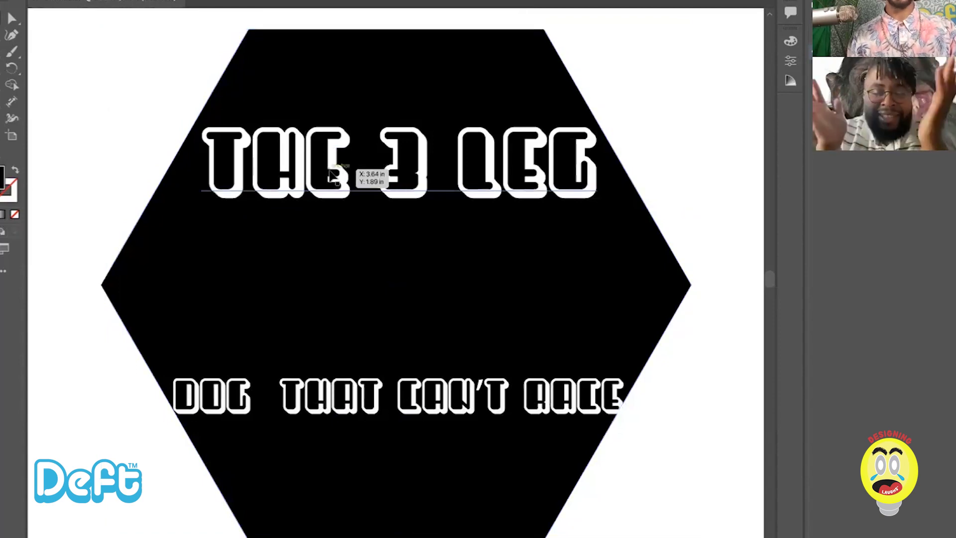
Step: Scale the "The 3 Leg" line down to about 27 pt and place it centered near the hexagon's upper edge
{"action": "left_click", "coordinate": [344, 167]}
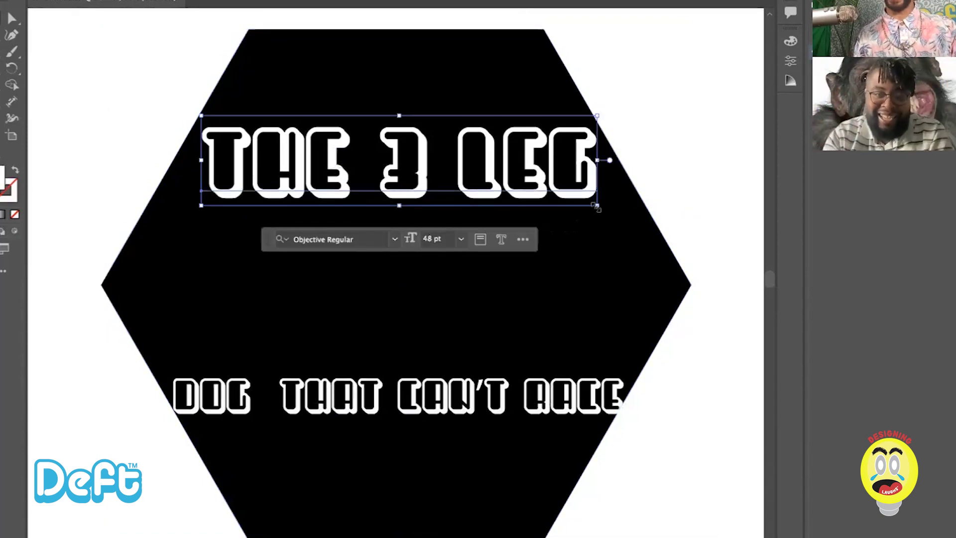
{"action": "left_click_drag", "start_coordinate": [597, 205], "coordinate": [565, 198]}
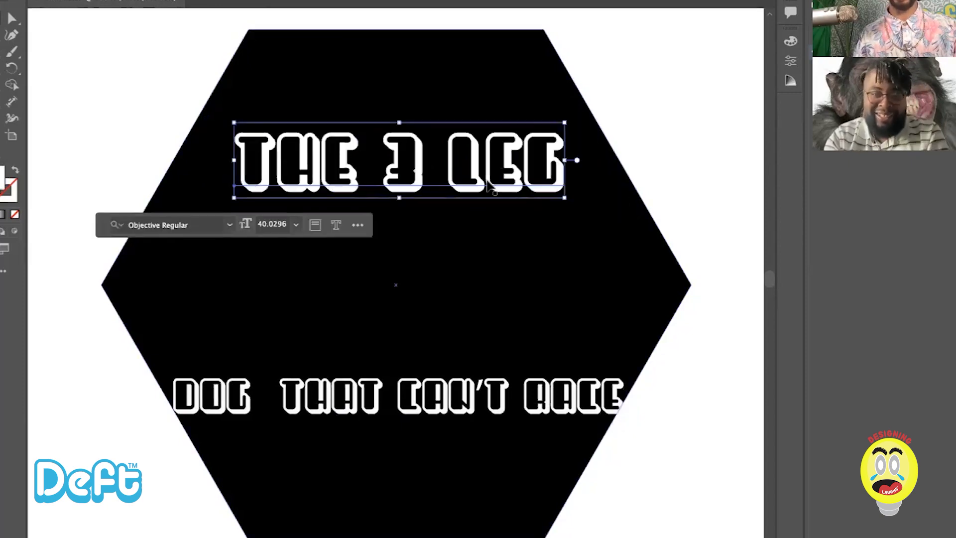
{"action": "left_click_drag", "start_coordinate": [490, 177], "coordinate": [505, 172]}
{"action": "left_click_drag", "start_coordinate": [490, 132], "coordinate": [483, 76]}
{"action": "left_click_drag", "start_coordinate": [557, 143], "coordinate": [521, 132]}
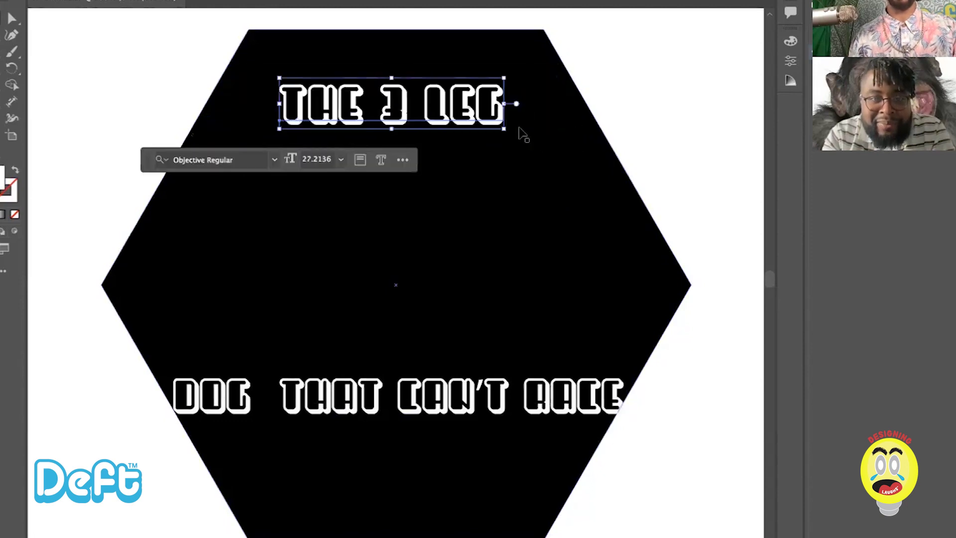
{"action": "left_click", "coordinate": [141, 90]}
Step: Move the "Dog That Can't Race" line up to the hexagon's middle and set the word "Dog" to 48 pt
{"action": "left_click_drag", "start_coordinate": [423, 397], "coordinate": [438, 284]}
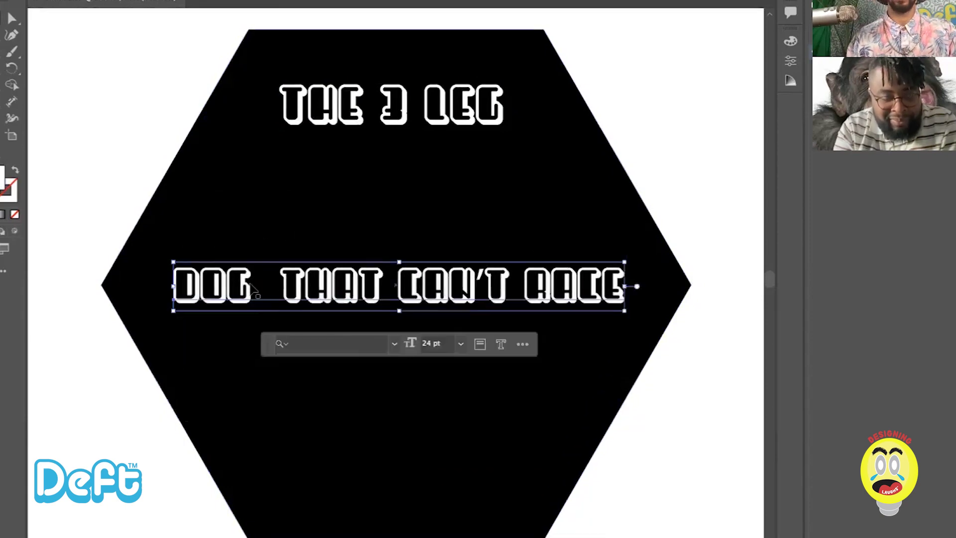
{"action": "double_click", "coordinate": [250, 284]}
{"action": "left_click_drag", "start_coordinate": [253, 282], "coordinate": [159, 280]}
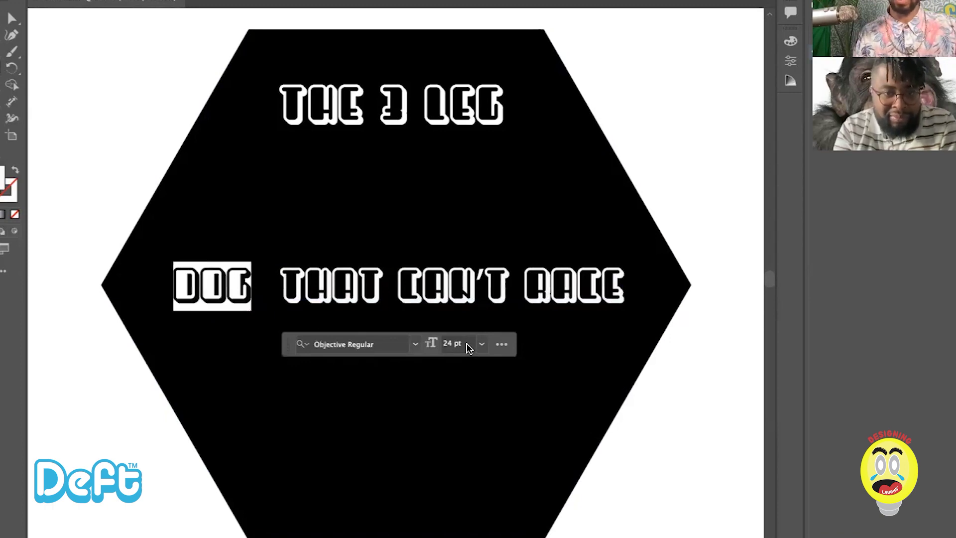
{"action": "left_click", "coordinate": [482, 343]}
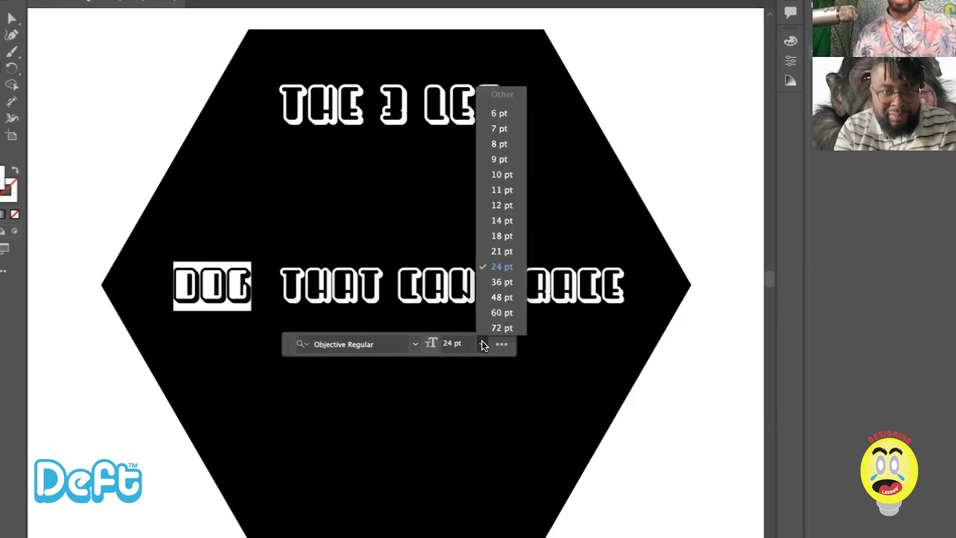
{"action": "left_click", "coordinate": [493, 301]}
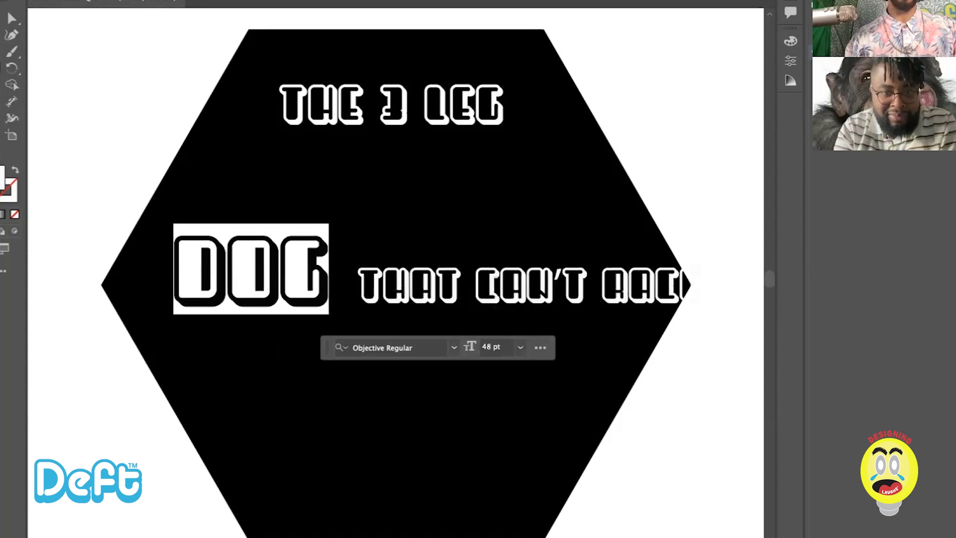
{"action": "key", "text": "Escape"}
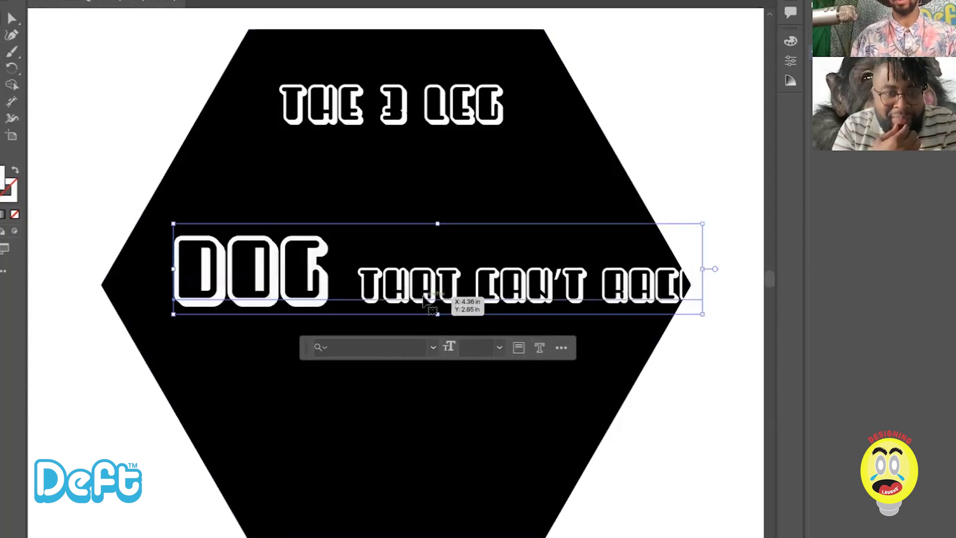
Step: Copy the words "Can't Race" from the middle text line and leave text editing
{"action": "double_click", "coordinate": [474, 273]}
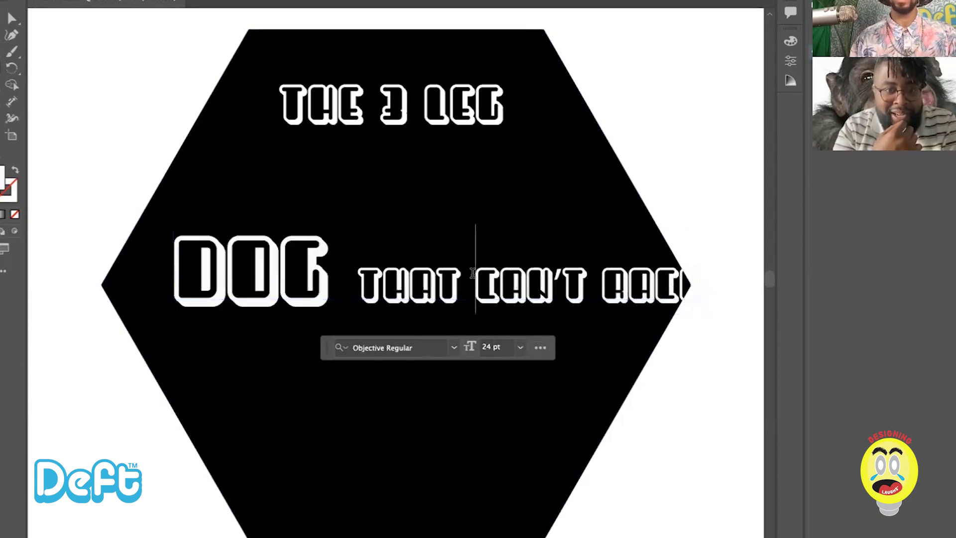
{"action": "left_click_drag", "start_coordinate": [480, 273], "coordinate": [717, 275]}
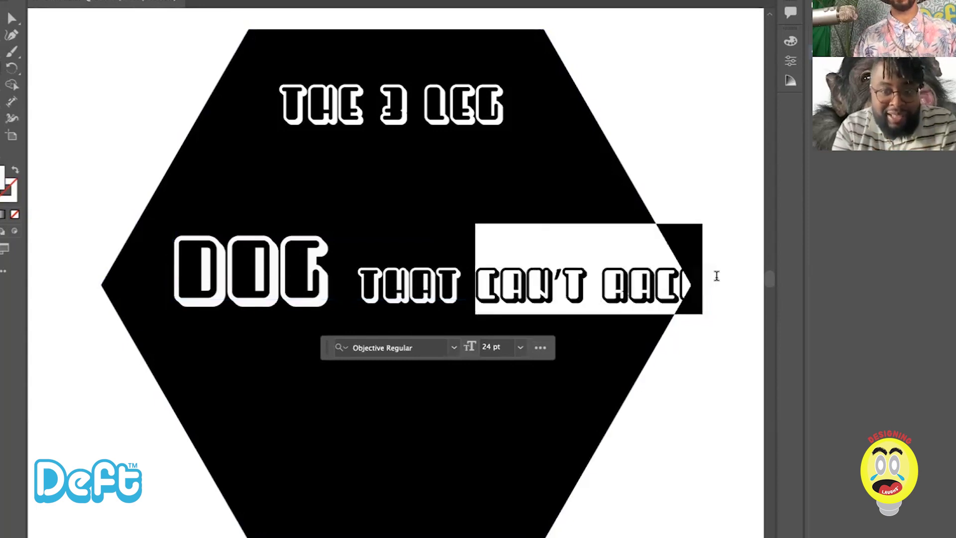
{"action": "key", "text": "Escape"}
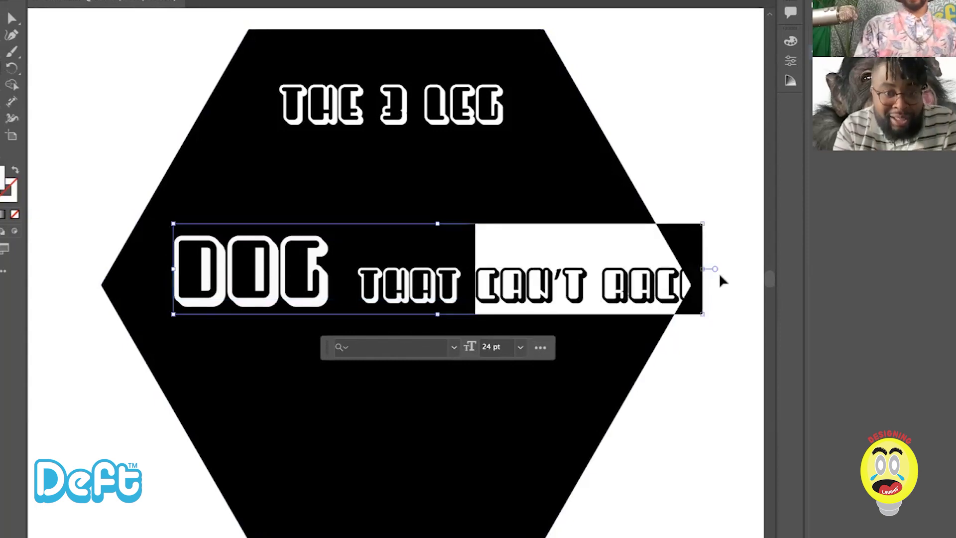
{"action": "left_click", "coordinate": [720, 277]}
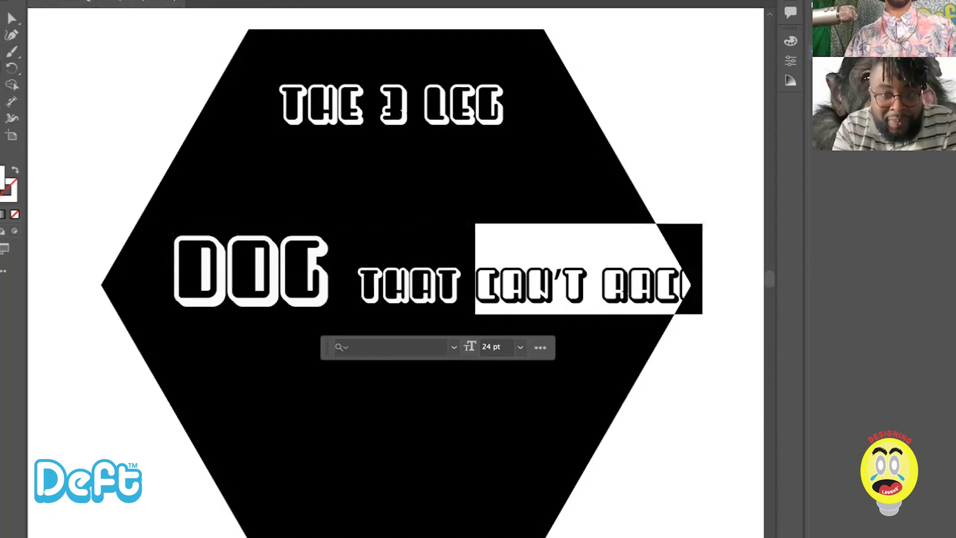
{"action": "key", "text": "Escape"}
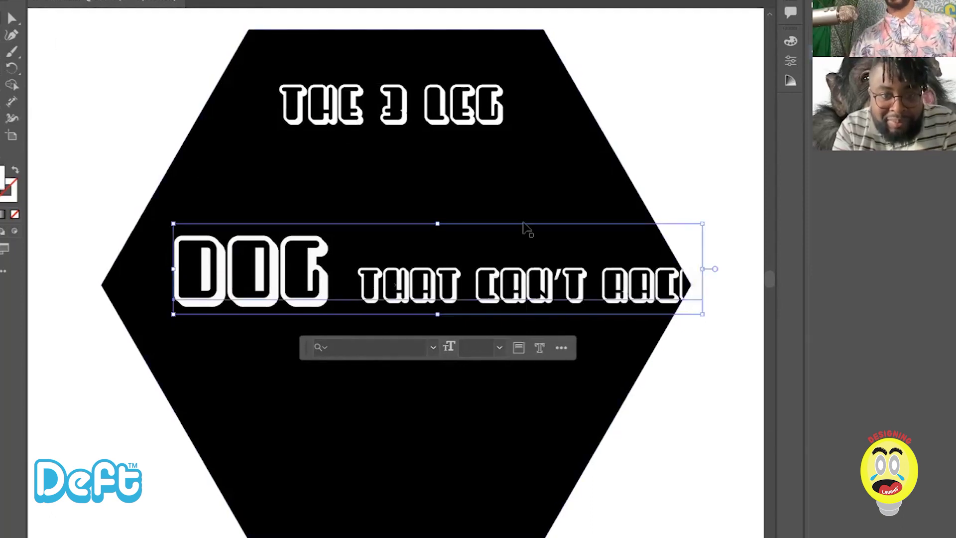
Step: Delete the word "Race" from the end of the middle text line
{"action": "double_click", "coordinate": [610, 291]}
{"action": "left_click_drag", "start_coordinate": [603, 291], "coordinate": [717, 280]}
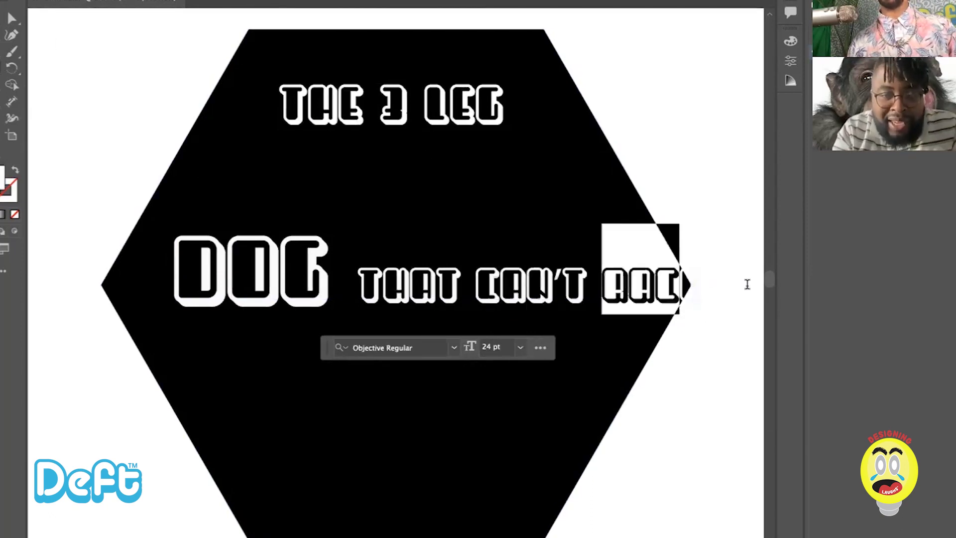
{"action": "key", "text": "BackSpace"}
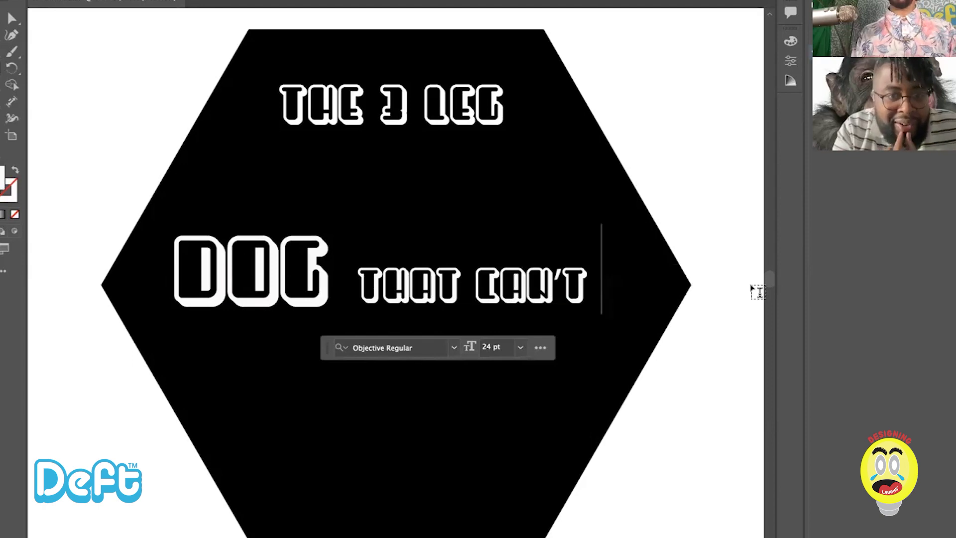
{"action": "key", "text": "BackSpace"}
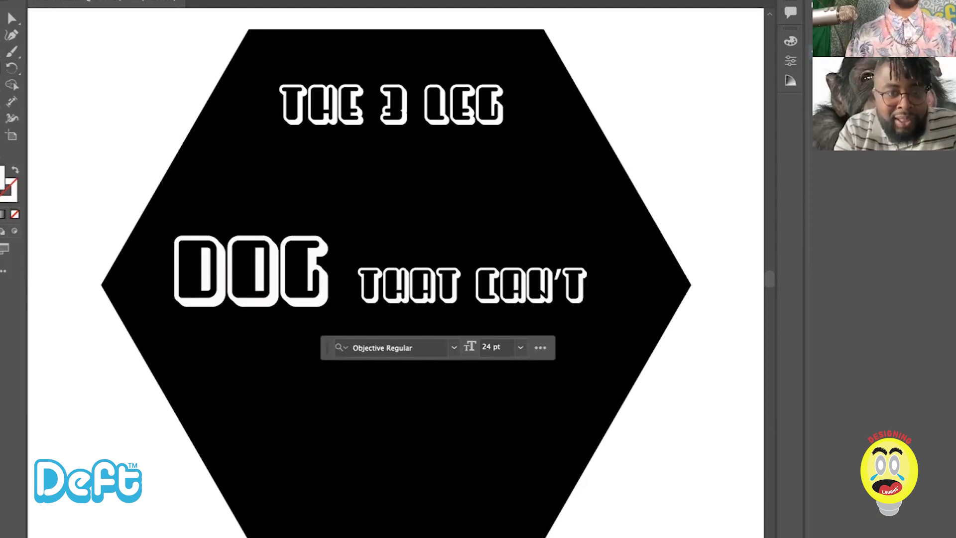
{"action": "key", "text": "Escape"}
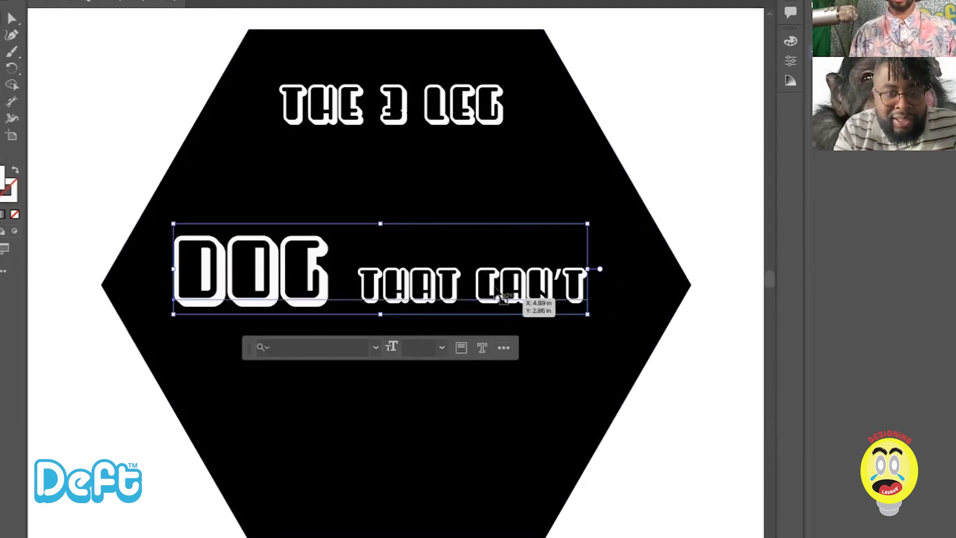
Step: Paste the copied words as a separate text line in the hexagon's lower part and delete "Can't" from it
{"action": "key", "text": "ctrl+shift+a"}
{"action": "key", "text": "ctrl+v"}
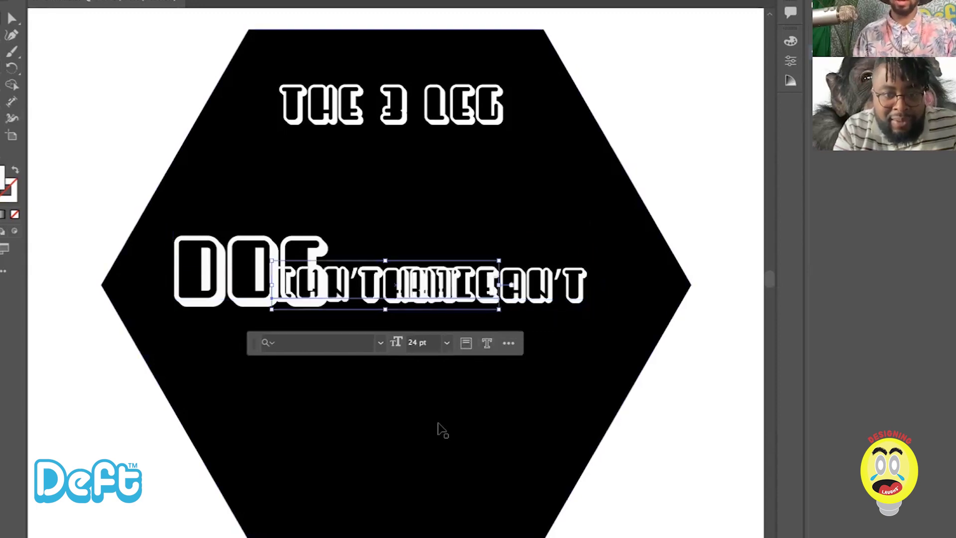
{"action": "left_click_drag", "start_coordinate": [346, 291], "coordinate": [252, 382]}
{"action": "double_click", "coordinate": [380, 388]}
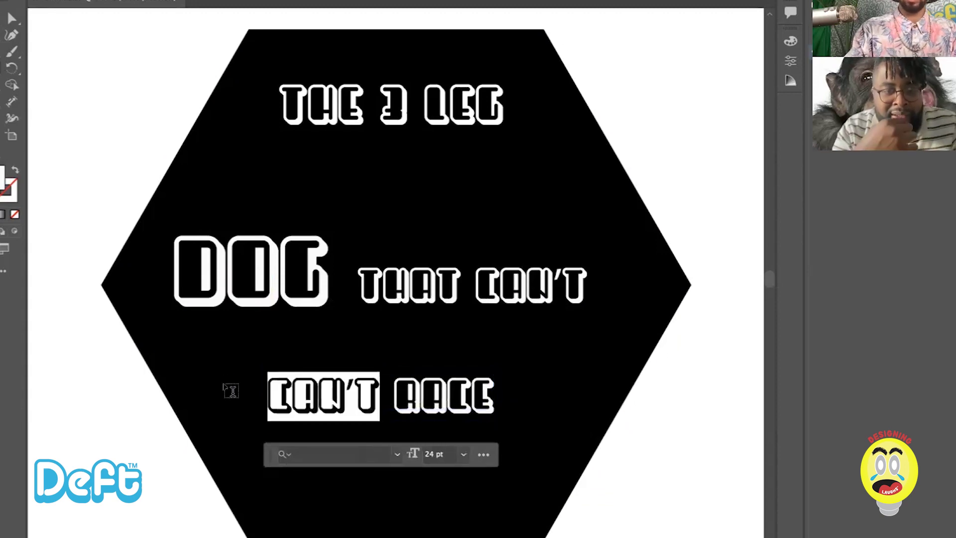
{"action": "key", "text": "BackSpace"}
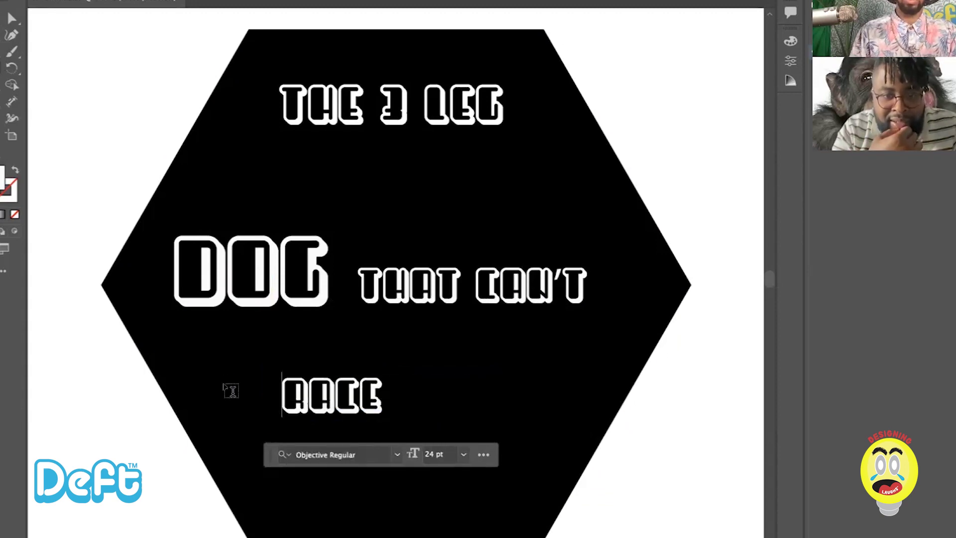
Step: Set the word "Race" to 60 pt and move the "The 3 Leg" line down closer to "Dog"
{"action": "double_click", "coordinate": [364, 398]}
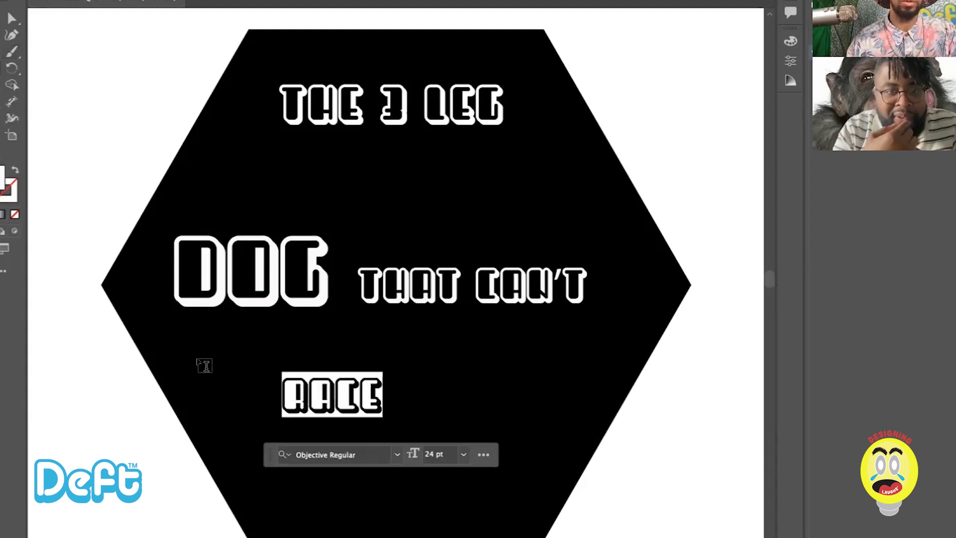
{"action": "left_click", "coordinate": [463, 453]}
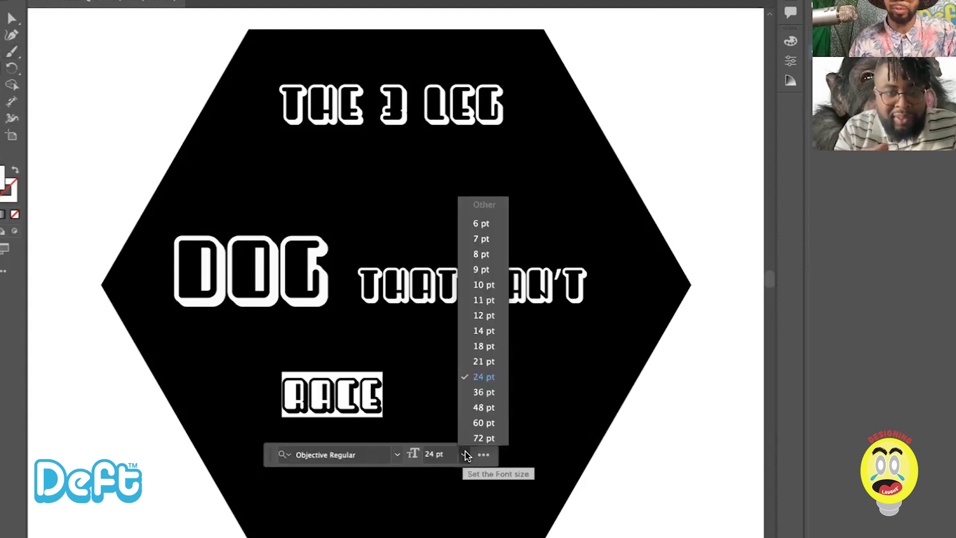
{"action": "left_click", "coordinate": [477, 422]}
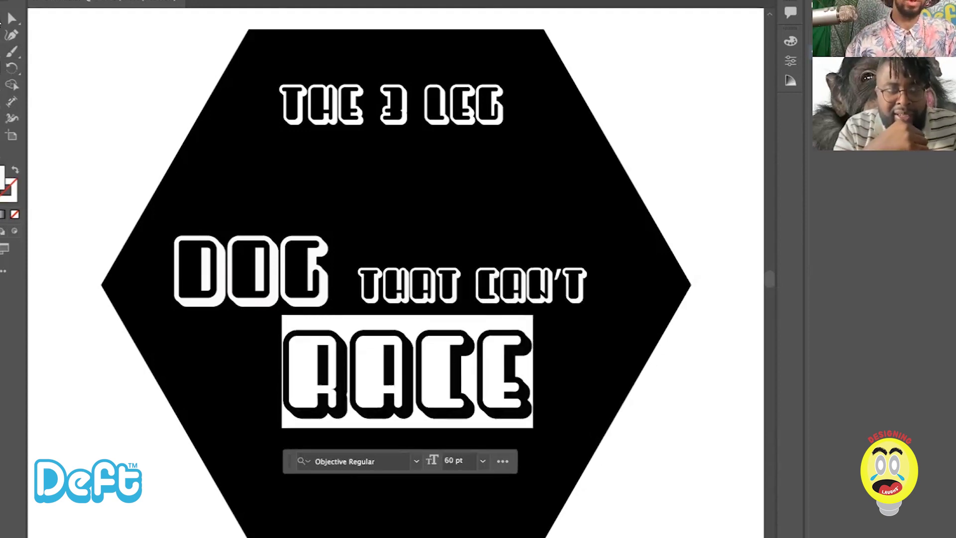
{"action": "left_click", "coordinate": [11, 19]}
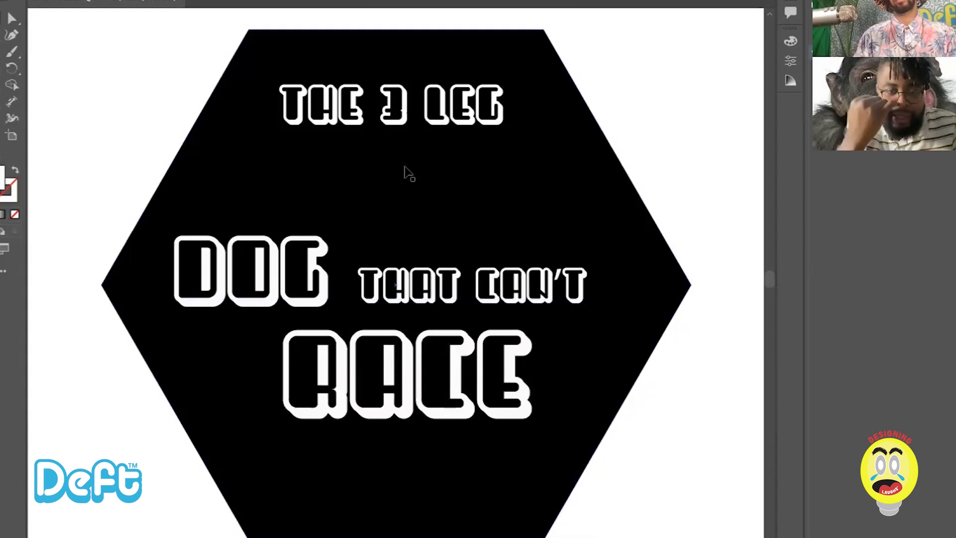
{"action": "left_click_drag", "start_coordinate": [409, 96], "coordinate": [424, 159]}
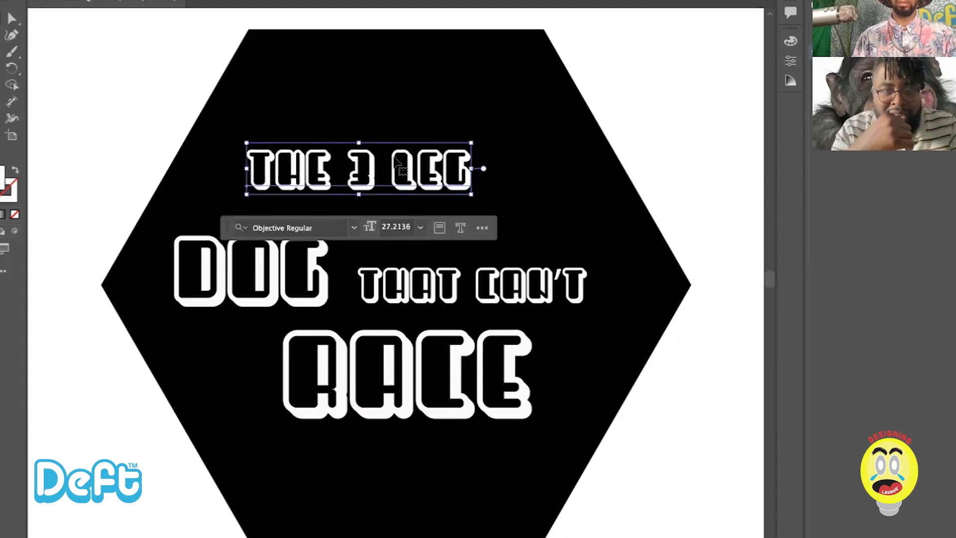
{"action": "left_click", "coordinate": [372, 170]}
{"action": "left_click_drag", "start_coordinate": [375, 169], "coordinate": [241, 167]}
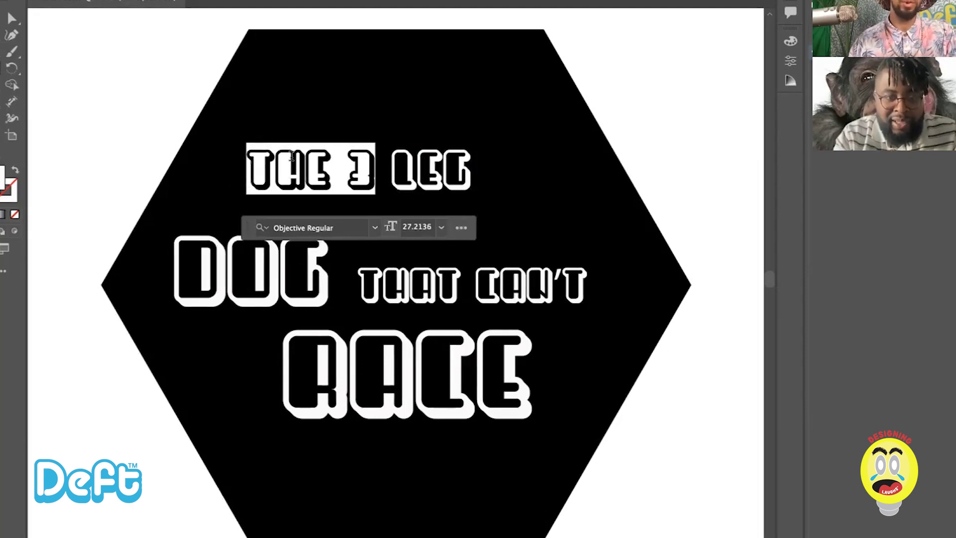
{"action": "key", "text": "Escape"}
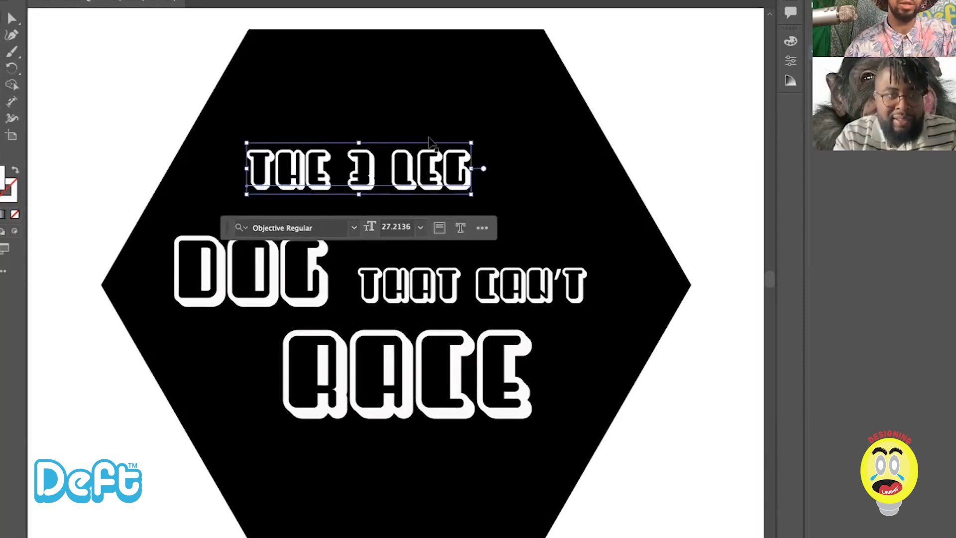
{"action": "left_click", "coordinate": [561, 199]}
{"action": "left_click", "coordinate": [420, 168]}
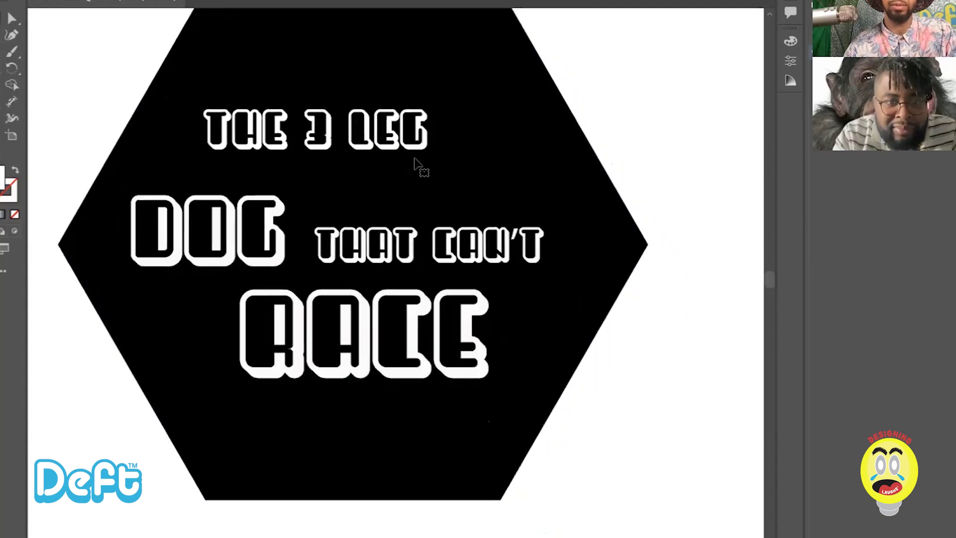
Step: Cut the word "The" from the start of the upper text line and leave text editing
{"action": "left_click", "coordinate": [426, 128]}
{"action": "left_click", "coordinate": [354, 175]}
{"action": "left_click_drag", "start_coordinate": [355, 174], "coordinate": [365, 192]}
{"action": "double_click", "coordinate": [351, 190]}
{"action": "left_click", "coordinate": [150, 177], "text": "shift"}
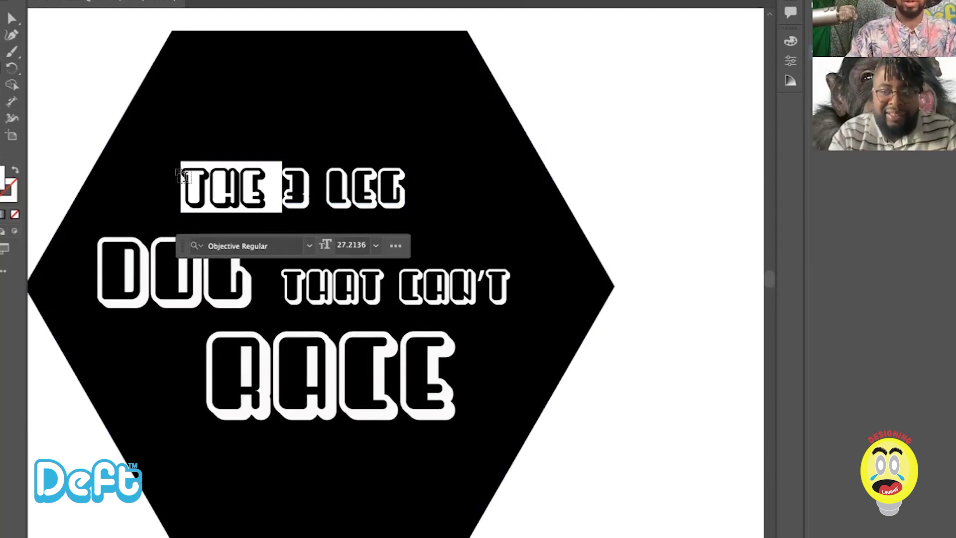
{"action": "key", "text": "BackSpace"}
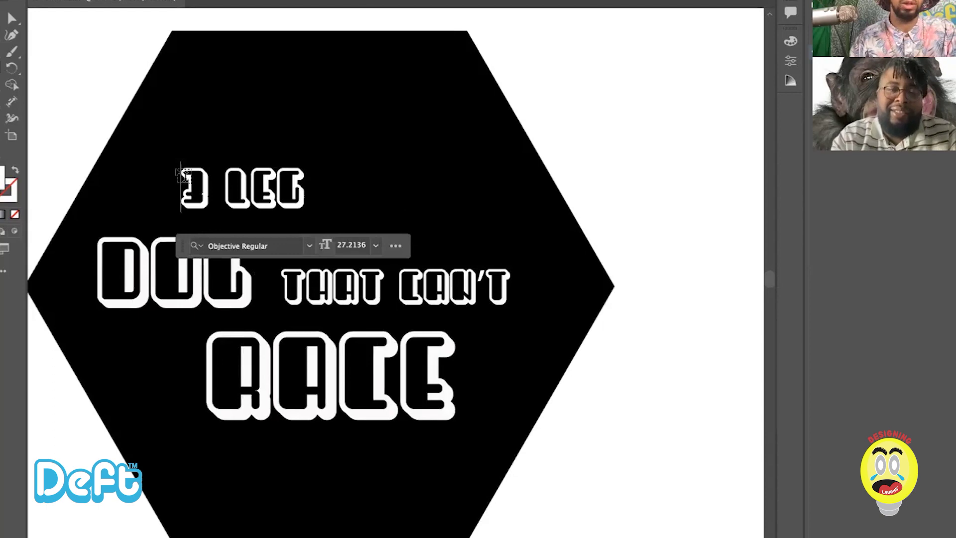
{"action": "key", "text": "Escape"}
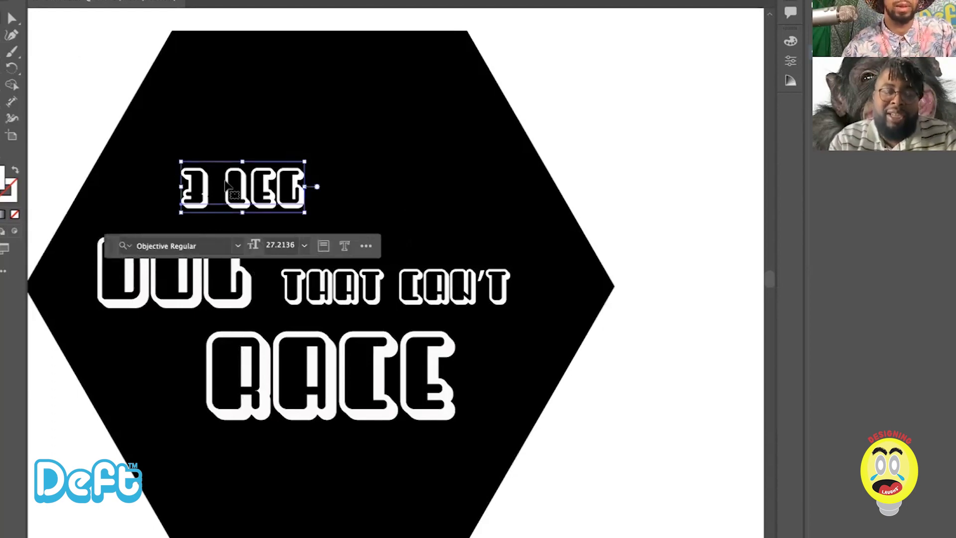
Step: Move the "3 Leg" line directly above "Dog", shrink it to about 18.5 pt and deselect it
{"action": "left_click_drag", "start_coordinate": [222, 182], "coordinate": [151, 199]}
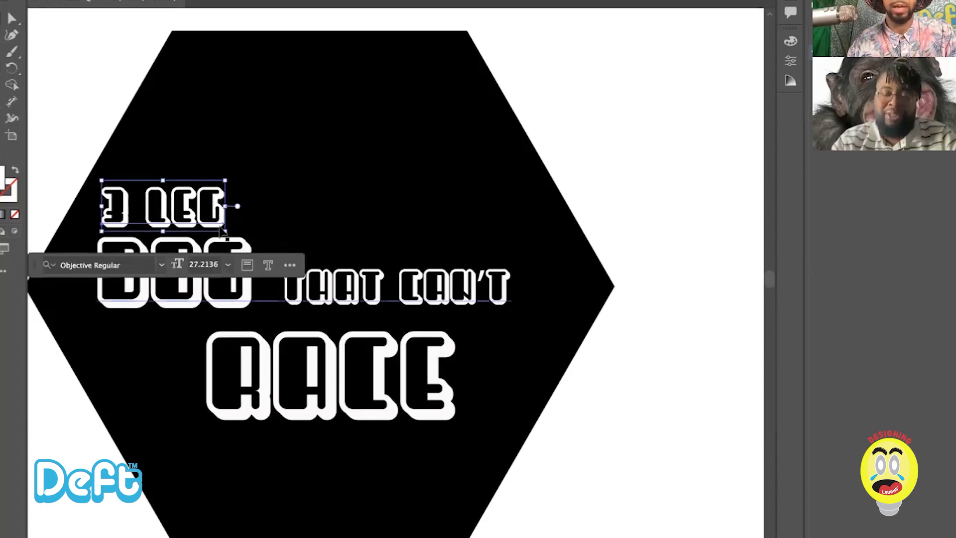
{"action": "mouse_move", "coordinate": [224, 229]}
{"action": "left_mouse_down"}
{"action": "mouse_move", "coordinate": [172, 222]}
{"action": "mouse_move", "coordinate": [213, 225]}
{"action": "left_mouse_up"}
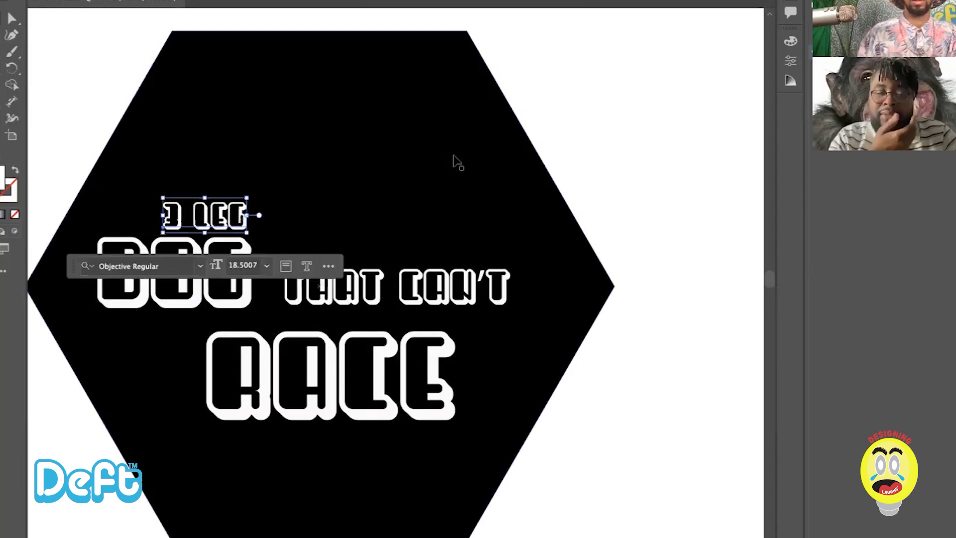
{"action": "left_click", "coordinate": [453, 157]}
Step: Paste the word "The" as a separate text line and place it directly above "3 Leg"
{"action": "key", "text": "a"}
{"action": "key", "text": "ctrl+v"}
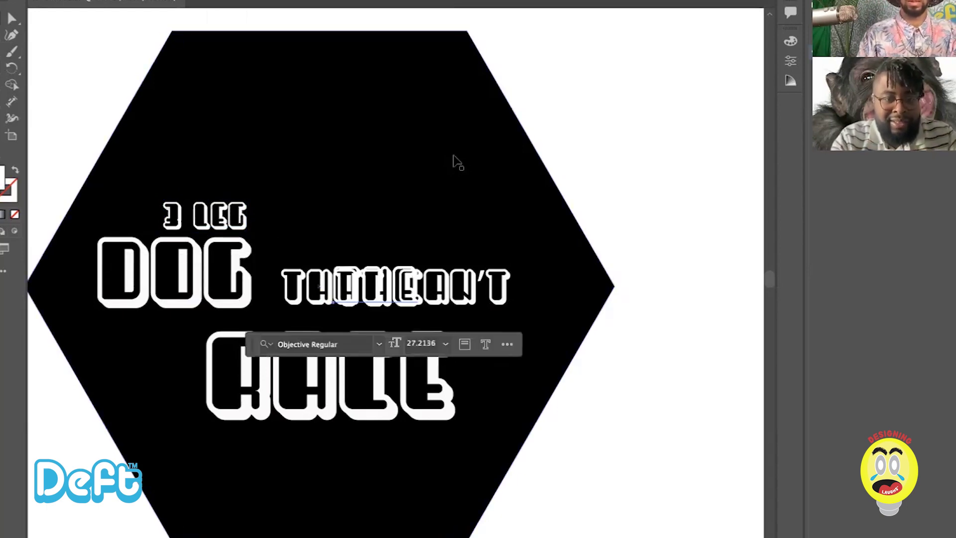
{"action": "scroll", "coordinate": [425, 206], "scroll_direction": "down", "scroll_amount": 1}
{"action": "left_click_drag", "start_coordinate": [411, 269], "coordinate": [226, 161]}
{"action": "left_click", "coordinate": [93, 96]}
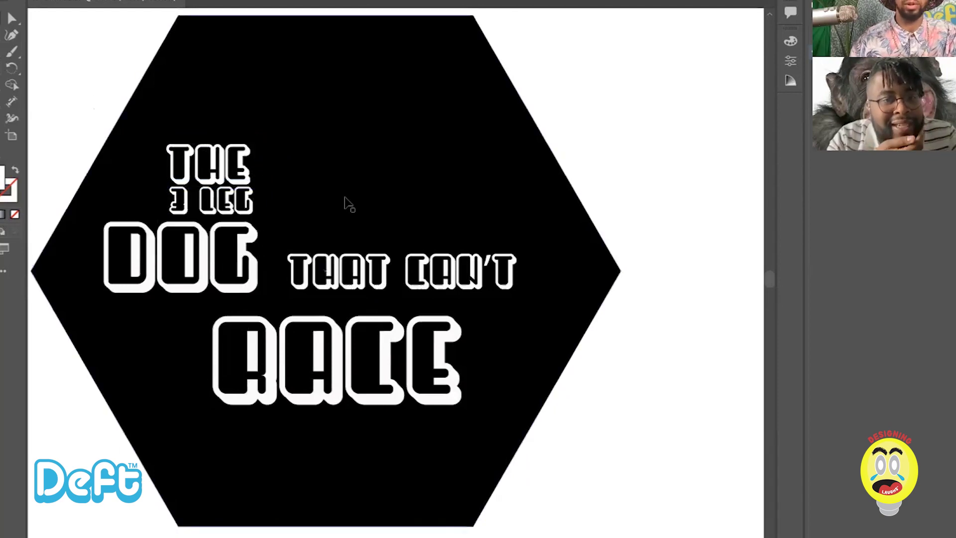
Step: Select "The" and "3 Leg" together and move them up near the hexagon's upper-left corner
{"action": "left_click", "coordinate": [245, 180]}
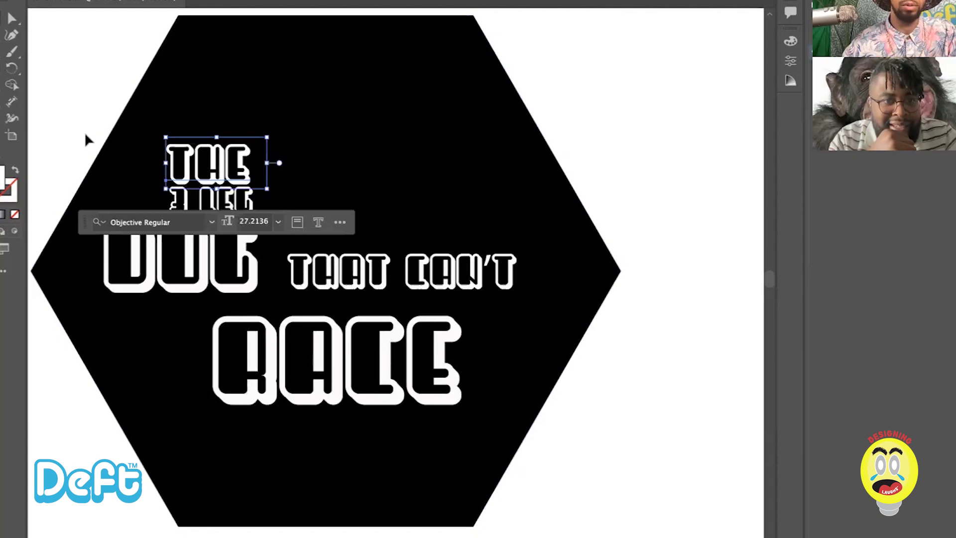
{"action": "left_click_drag", "start_coordinate": [69, 130], "coordinate": [248, 121]}
{"action": "left_click", "coordinate": [410, 161], "text": "shift"}
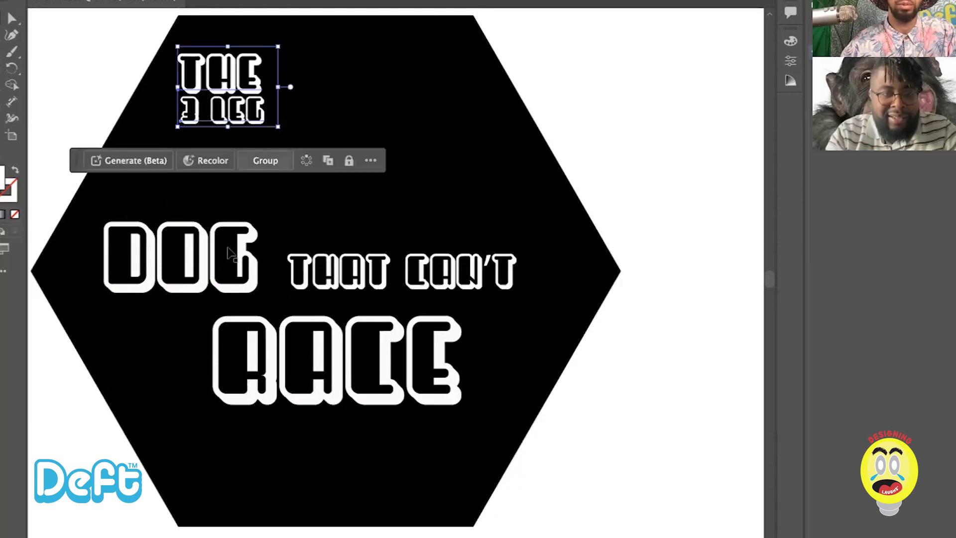
Step: Copy the word "Dog" from the middle text line and leave text editing
{"action": "left_click", "coordinate": [225, 259]}
{"action": "double_click", "coordinate": [225, 259]}
{"action": "left_click_drag", "start_coordinate": [257, 254], "coordinate": [98, 249]}
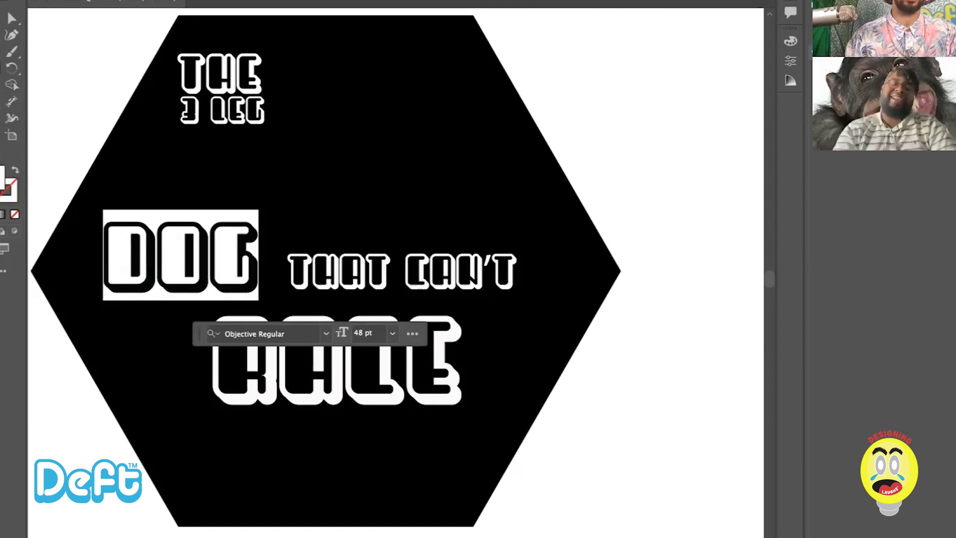
{"action": "key", "text": "Escape"}
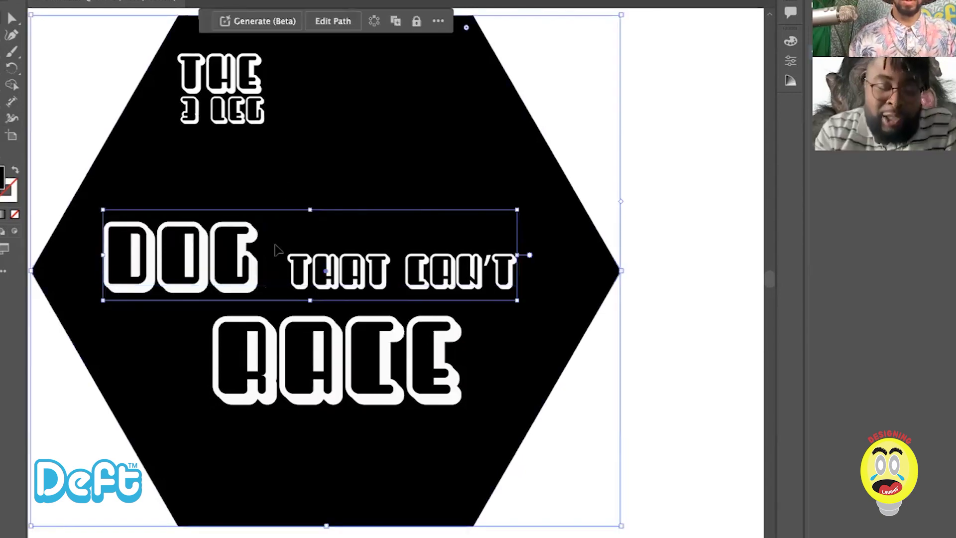
{"action": "double_click", "coordinate": [287, 256]}
{"action": "left_click", "coordinate": [70, 75]}
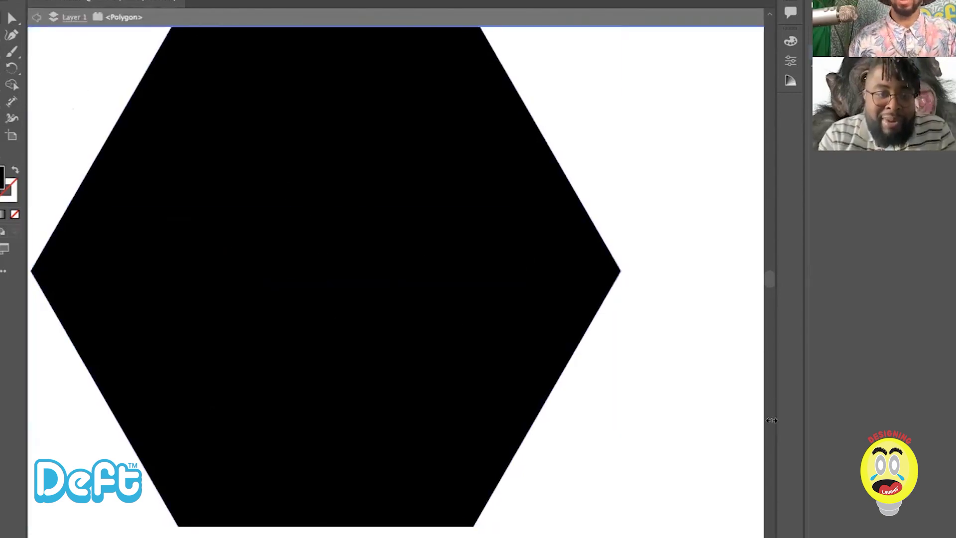
{"action": "double_click", "coordinate": [747, 420]}
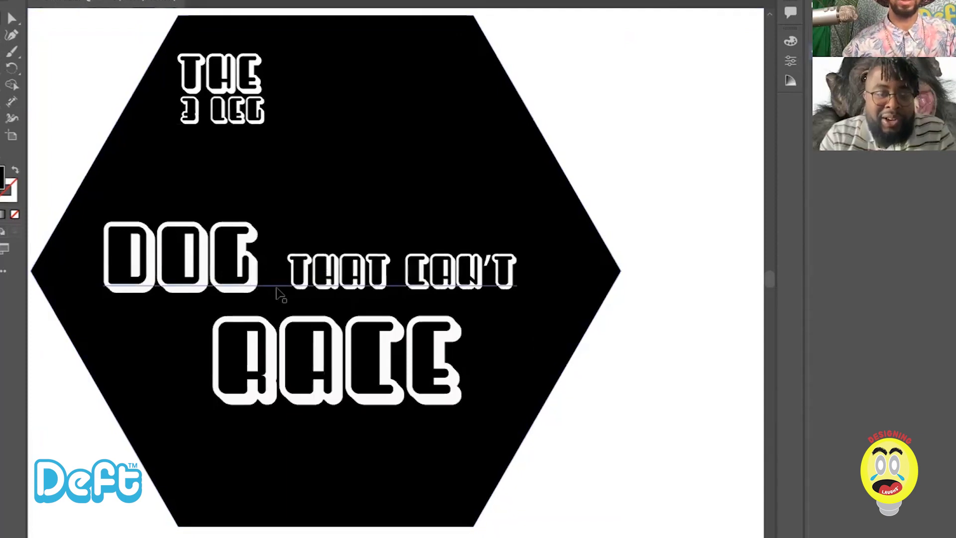
Step: Delete the word "Dog" and the space after it from the middle text line
{"action": "left_click", "coordinate": [235, 285]}
{"action": "left_click_drag", "start_coordinate": [282, 264], "coordinate": [45, 261]}
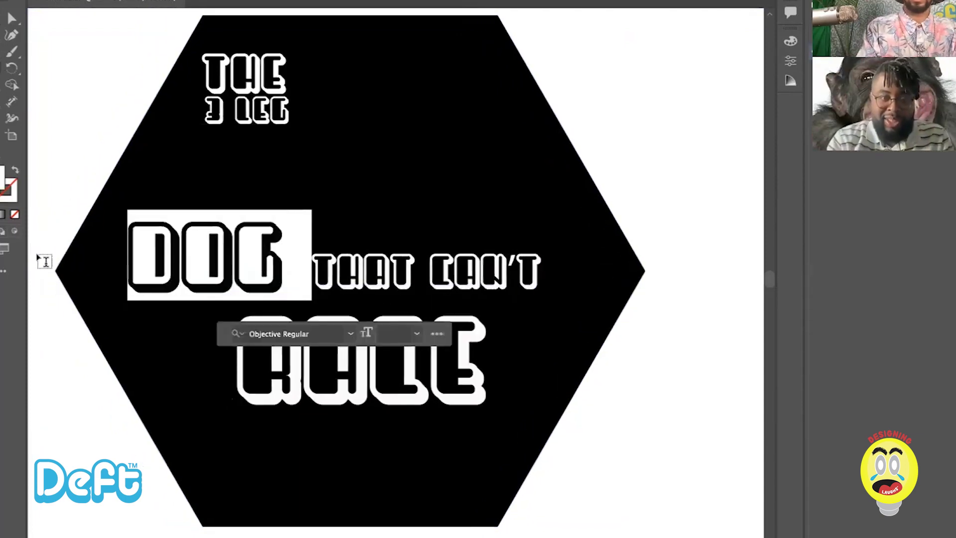
{"action": "key", "text": "BackSpace"}
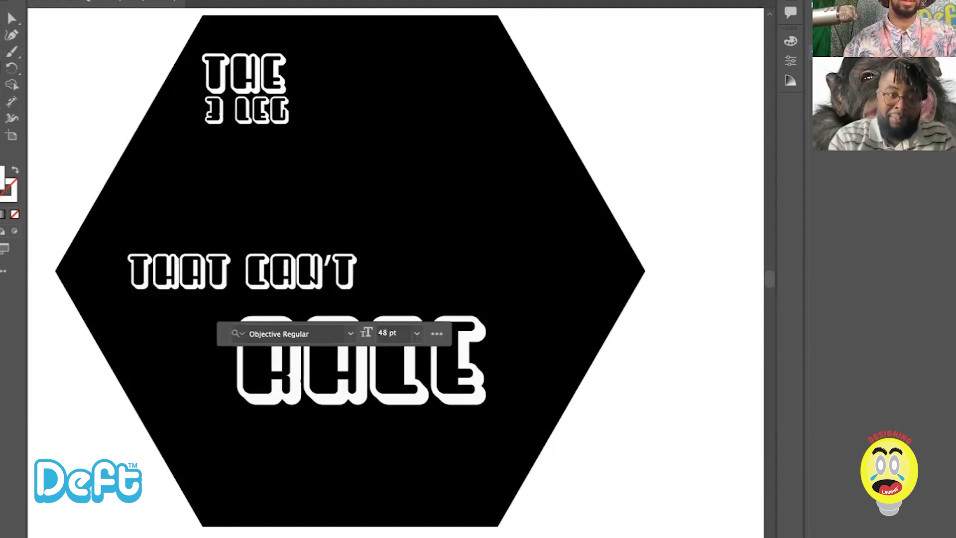
Step: Paste "Dog" as a separate text line below "3 Leg" and enlarge it to about 78.6 pt
{"action": "key", "text": "Escape"}
{"action": "key", "text": "ctrl+v"}
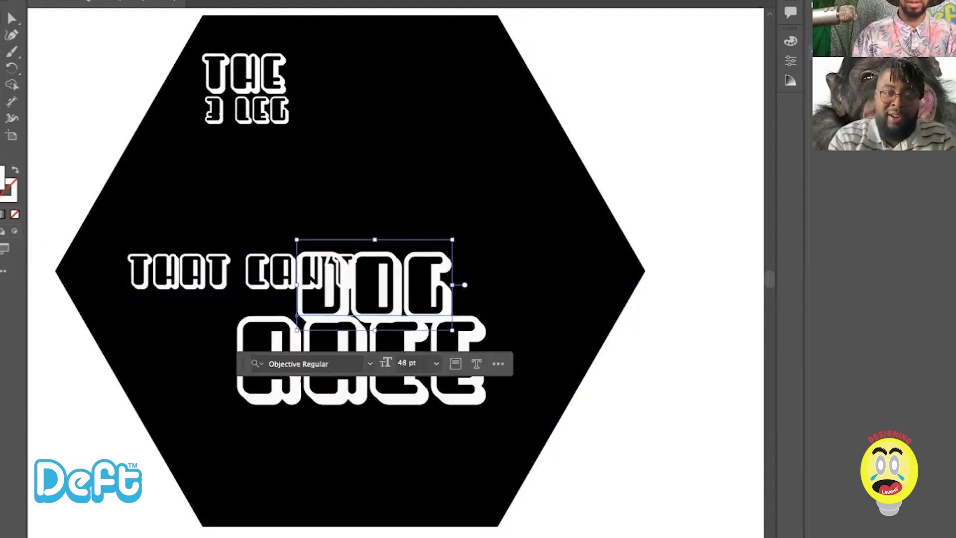
{"action": "left_click_drag", "start_coordinate": [387, 281], "coordinate": [293, 175]}
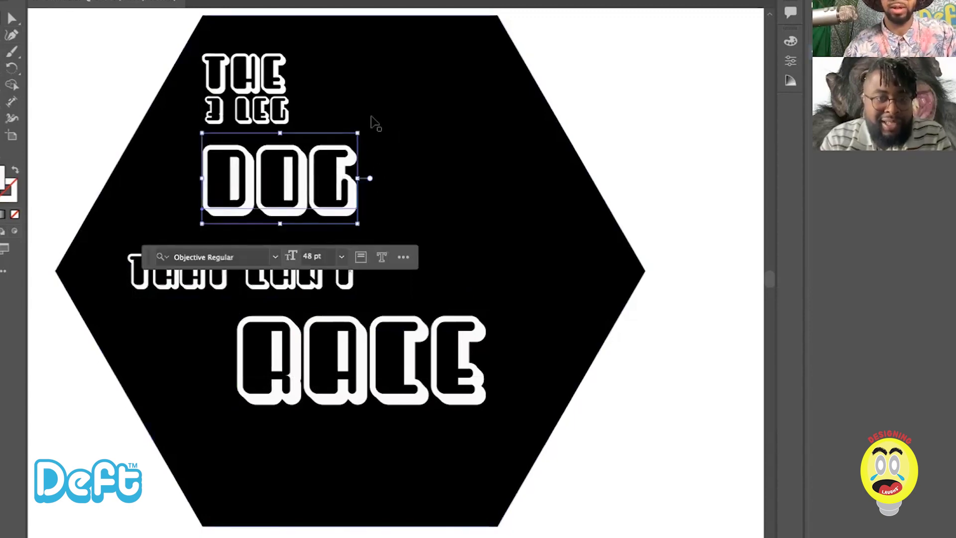
{"action": "left_click_drag", "start_coordinate": [357, 133], "coordinate": [438, 106]}
{"action": "left_click_drag", "start_coordinate": [334, 205], "coordinate": [378, 209]}
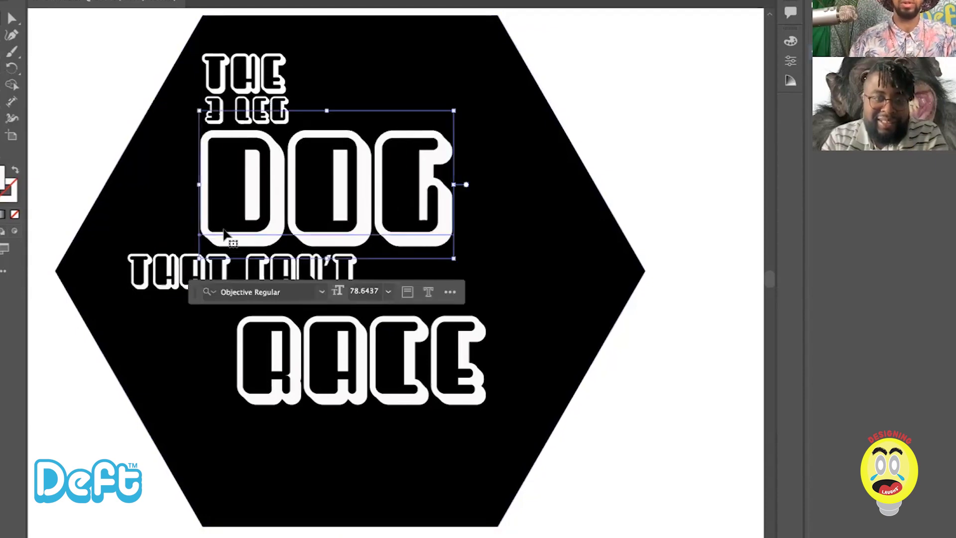
Step: Stack "That Can't" and "Race" centred beneath "Dog", enlarging "Race" slightly to match the width of "Dog"
{"action": "left_click_drag", "start_coordinate": [148, 269], "coordinate": [238, 268]}
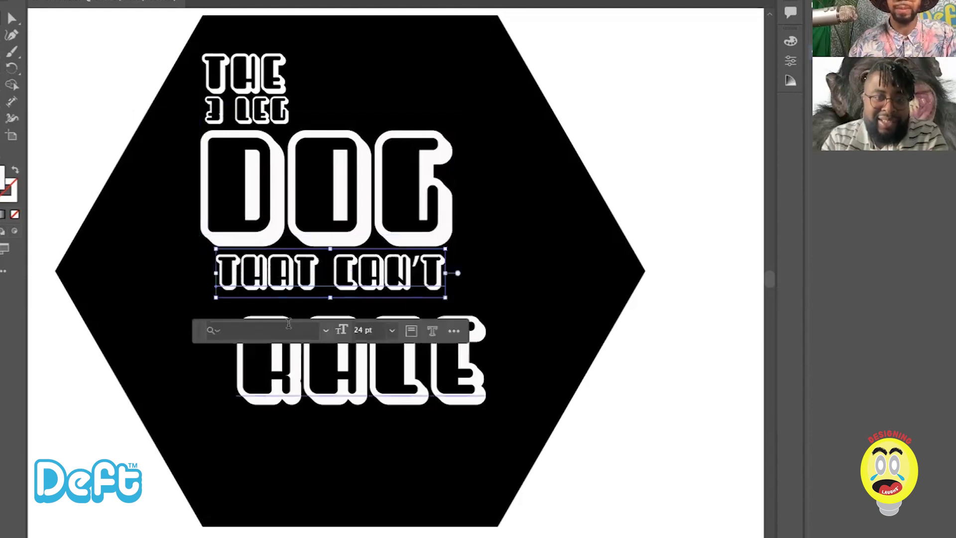
{"action": "left_click_drag", "start_coordinate": [370, 397], "coordinate": [330, 381]}
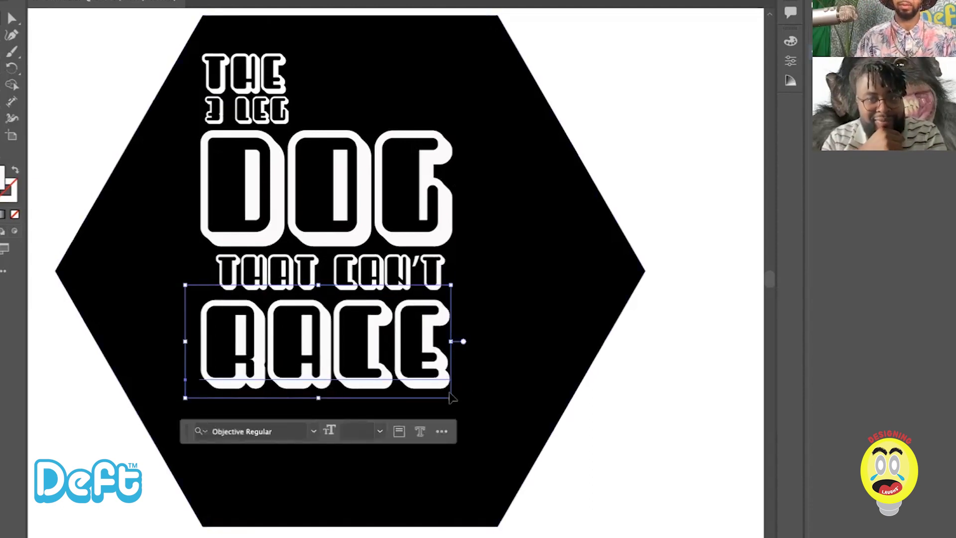
{"action": "left_click_drag", "start_coordinate": [449, 398], "coordinate": [454, 404]}
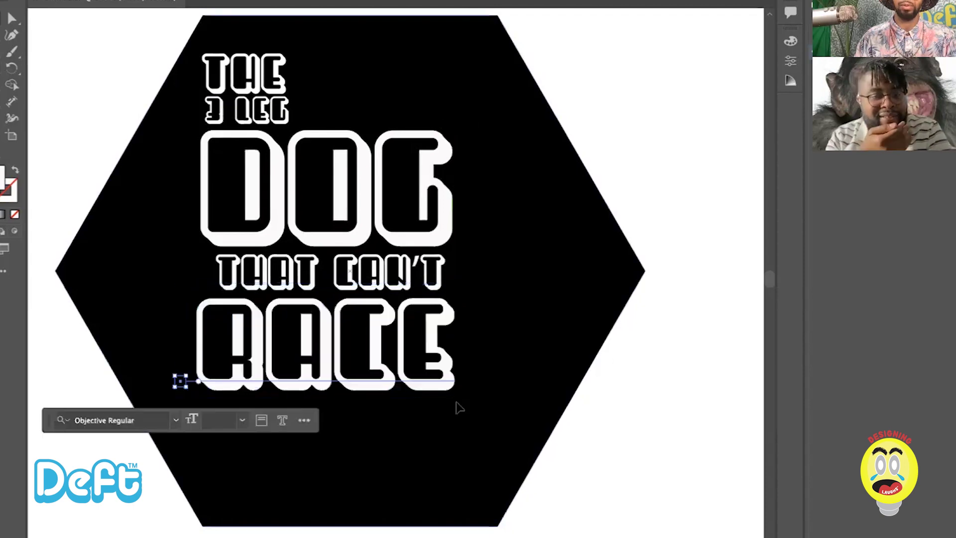
{"action": "left_click", "coordinate": [642, 398]}
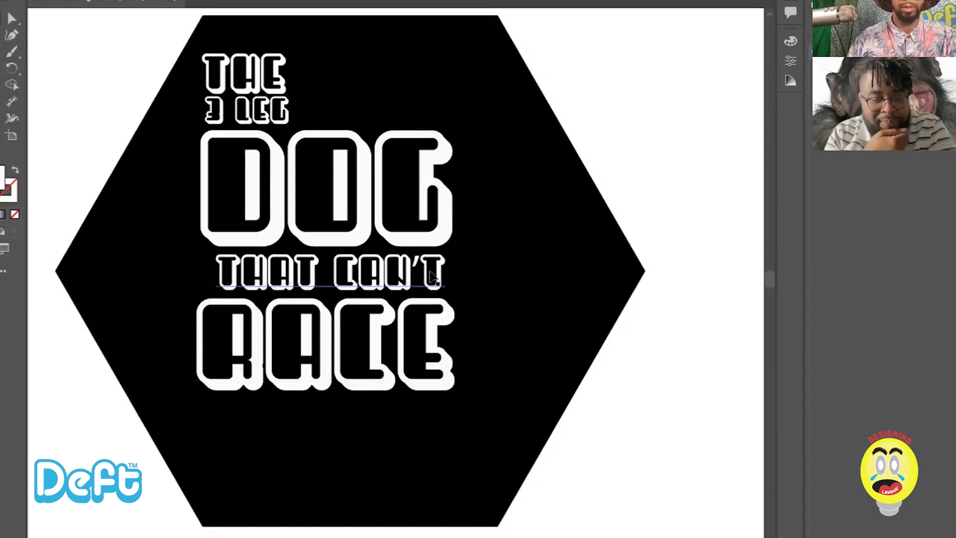
{"action": "mouse_move", "coordinate": [406, 269]}
{"action": "left_mouse_down"}
{"action": "mouse_move", "coordinate": [393, 273]}
{"action": "mouse_move", "coordinate": [409, 274]}
{"action": "left_mouse_up"}
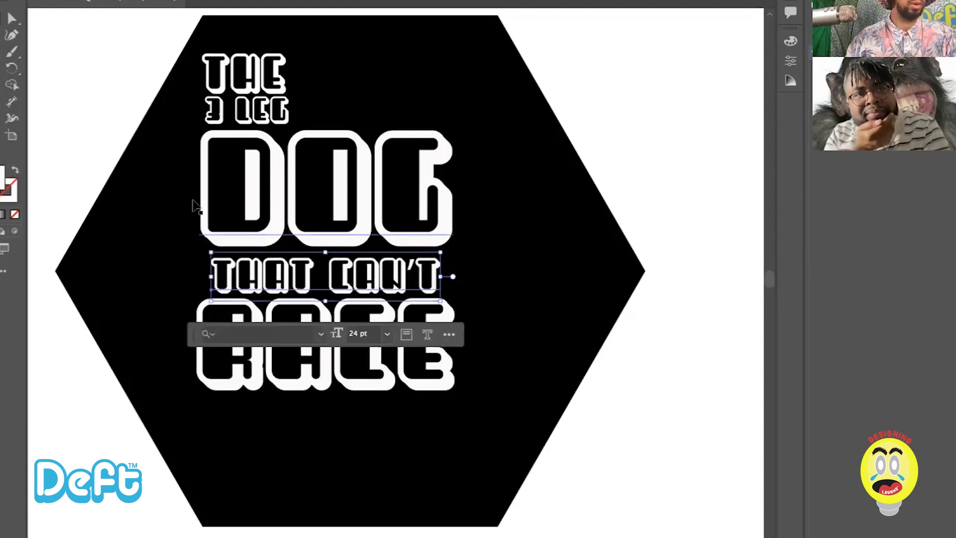
{"action": "left_click", "coordinate": [692, 246]}
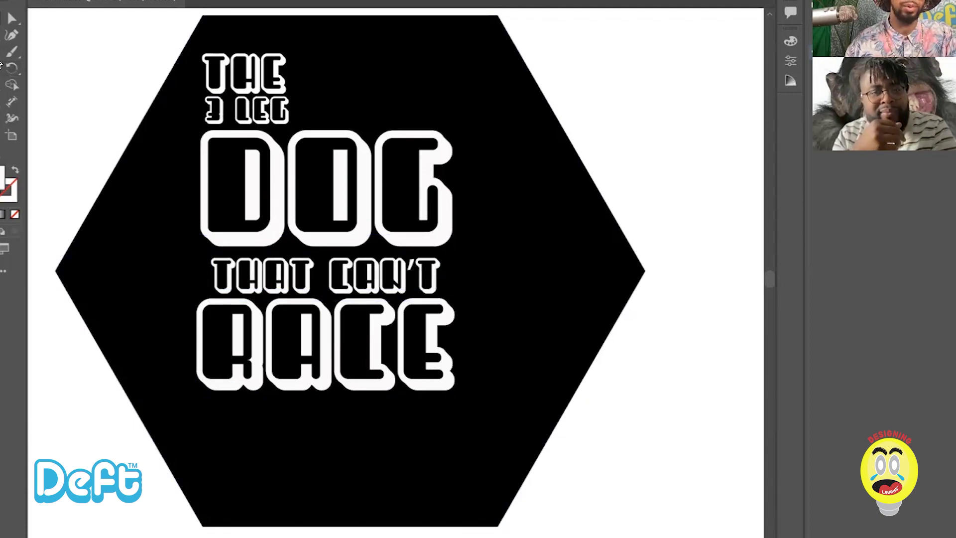
Step: Create a six-sided polygon with a radius of 2.2066 in near the black hexagon's upper-left side
{"action": "left_click", "coordinate": [12, 52]}
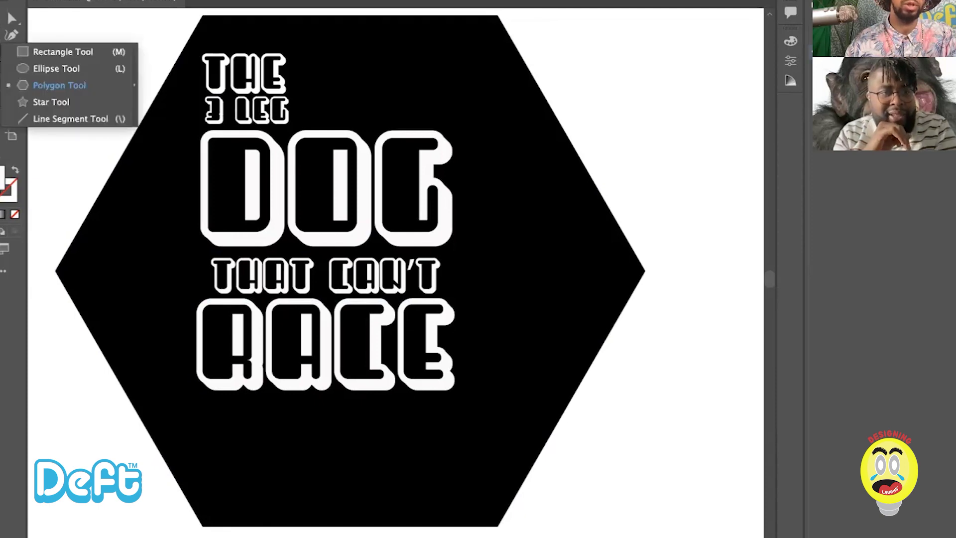
{"action": "left_click", "coordinate": [86, 26]}
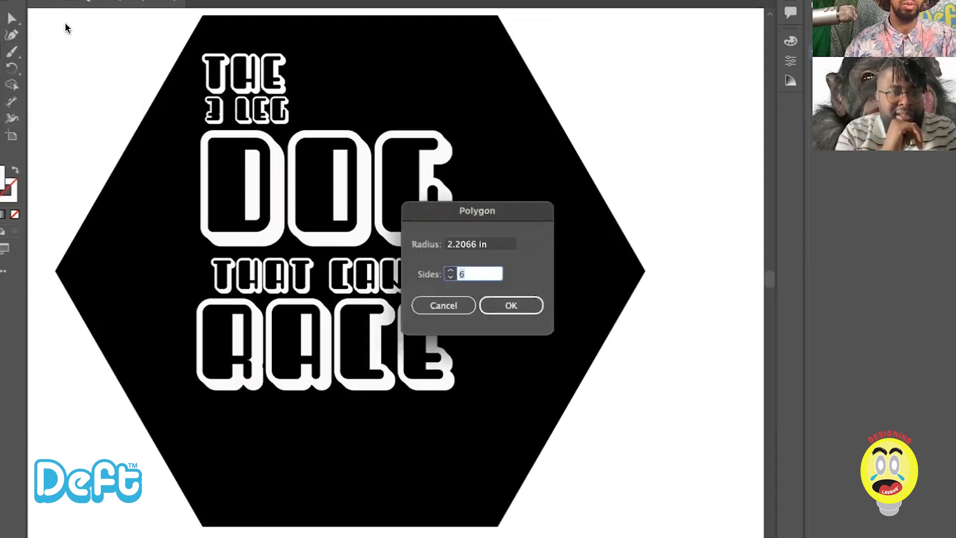
{"action": "left_click", "coordinate": [511, 305]}
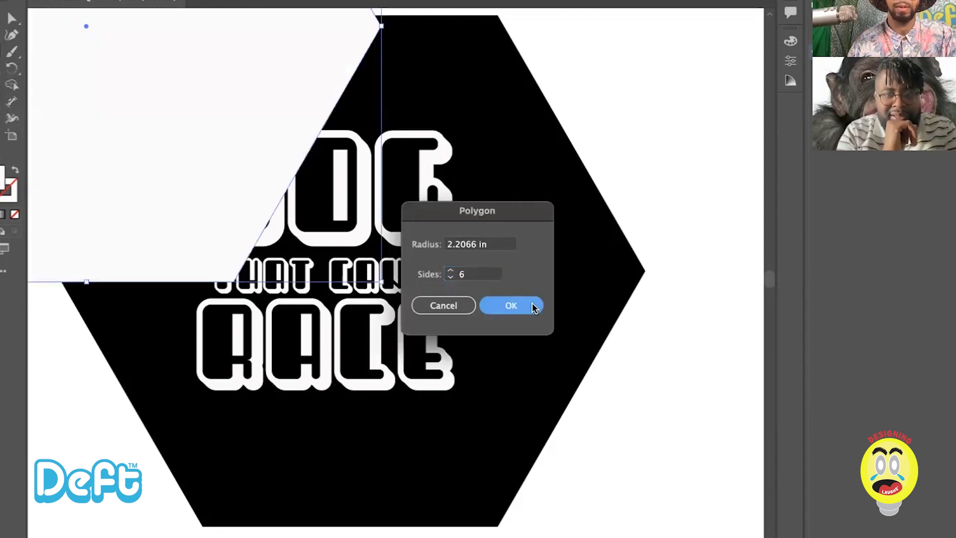
Step: Move the new off-white hexagon below the black one so it overlaps only the black hexagon's lower-right corner
{"action": "scroll", "coordinate": [495, 294], "scroll_direction": "up", "scroll_amount": 5}
{"action": "key", "text": "ctrl+minus"}
{"action": "key", "text": "ctrl+minus"}
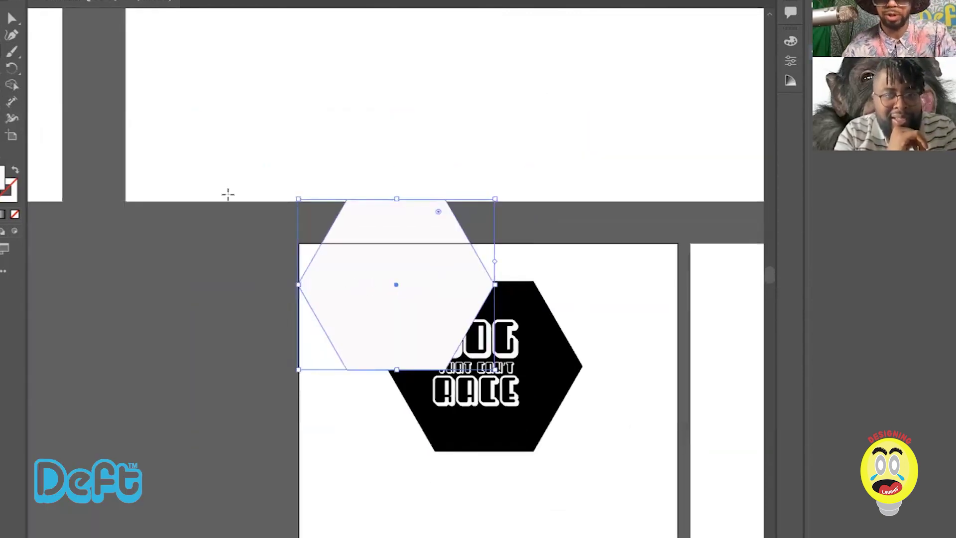
{"action": "key", "text": "v"}
{"action": "scroll", "coordinate": [360, 223], "scroll_direction": "down", "scroll_amount": 3}
{"action": "left_click_drag", "start_coordinate": [343, 209], "coordinate": [502, 453]}
{"action": "scroll", "coordinate": [403, 289], "scroll_direction": "down", "scroll_amount": 1}
{"action": "scroll", "coordinate": [403, 289], "scroll_direction": "right", "scroll_amount": 1}
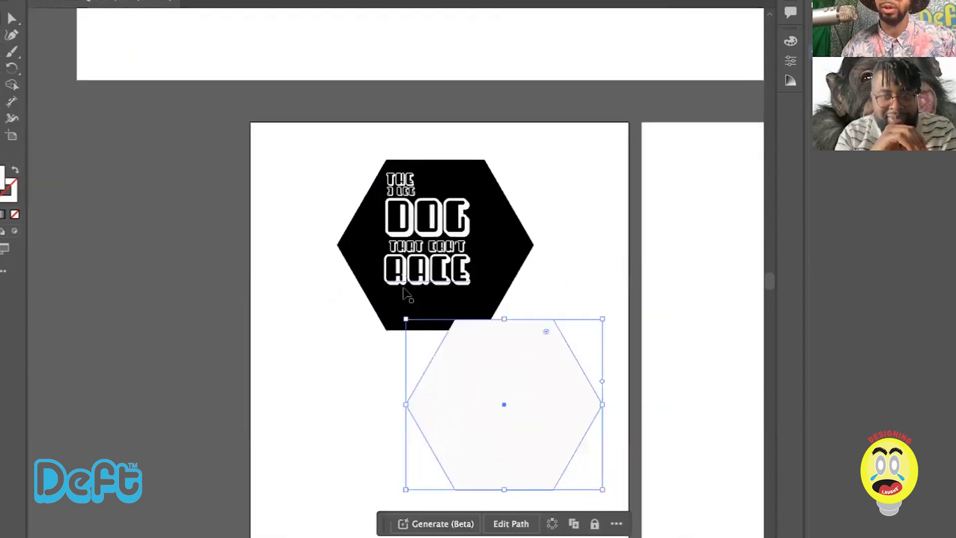
{"action": "scroll", "coordinate": [405, 291], "scroll_direction": "down", "scroll_amount": 1}
{"action": "scroll", "coordinate": [405, 291], "scroll_direction": "right", "scroll_amount": 1}
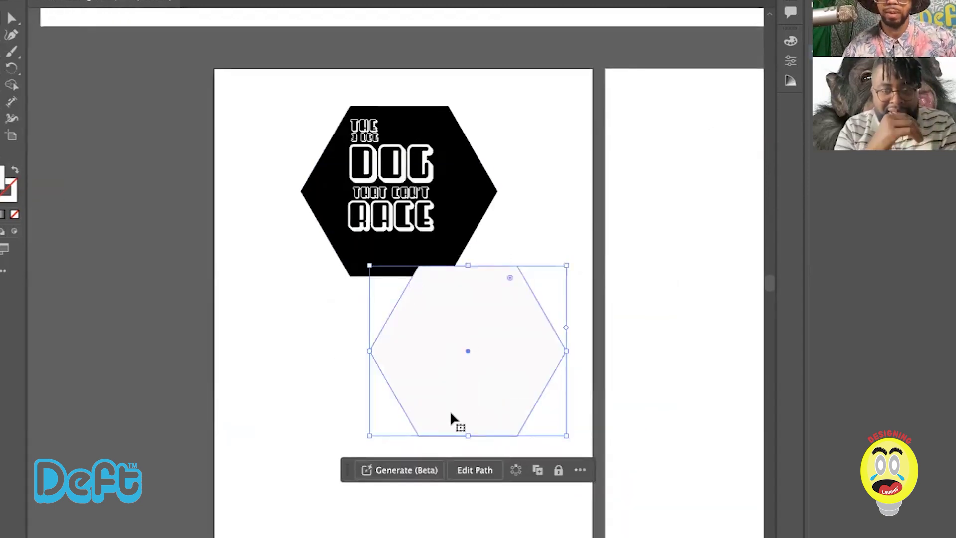
Step: Generate a vector graphic within the off-white hexagon from the prompt "happy dog face", agreeing to the generative AI guidelines
{"action": "left_click", "coordinate": [409, 473]}
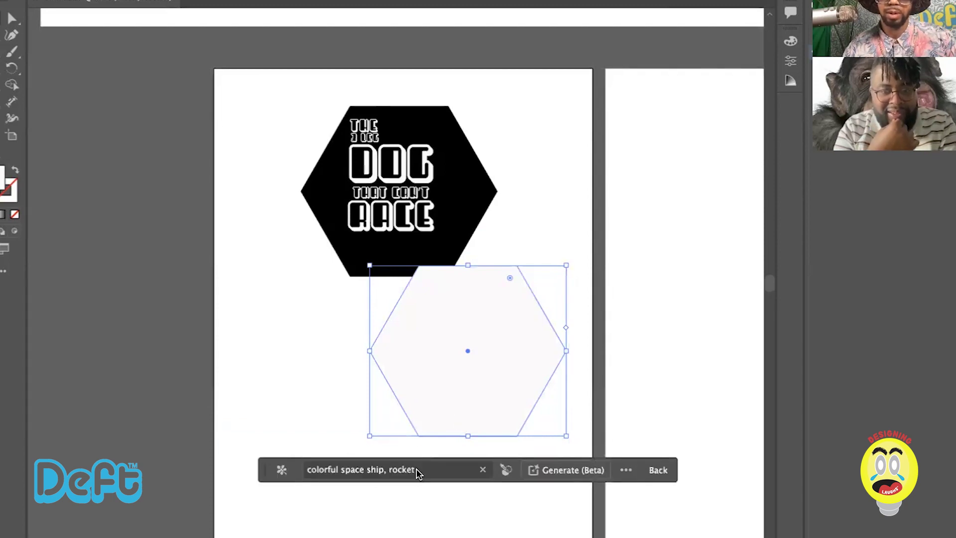
{"action": "triple_click", "coordinate": [425, 467]}
{"action": "left_click_drag", "start_coordinate": [425, 467], "coordinate": [295, 468]}
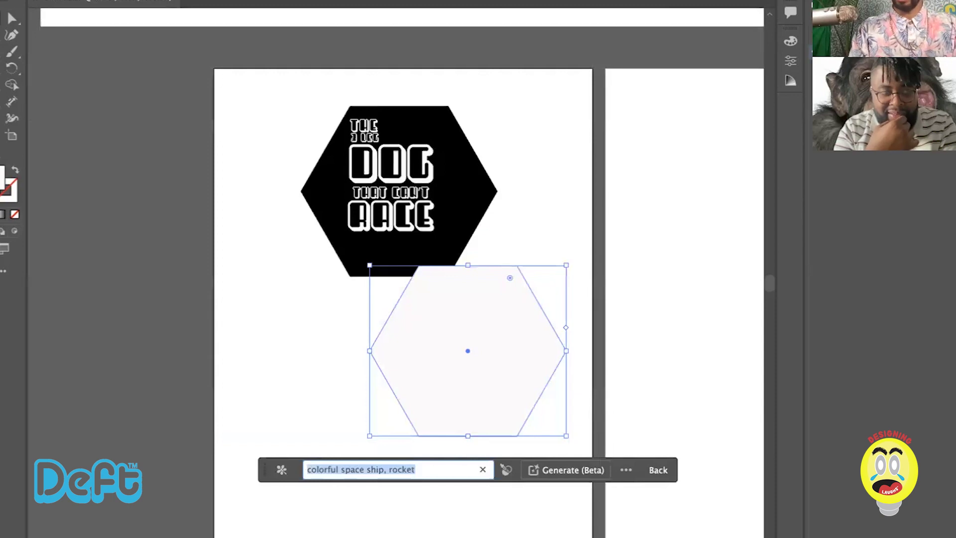
{"action": "type", "text": "happy dog face"}
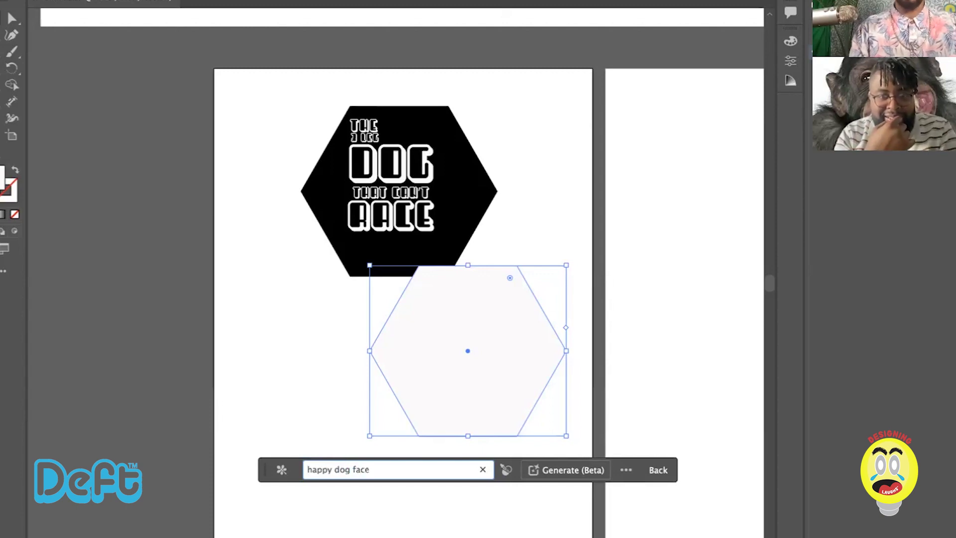
{"action": "key", "text": "Return"}
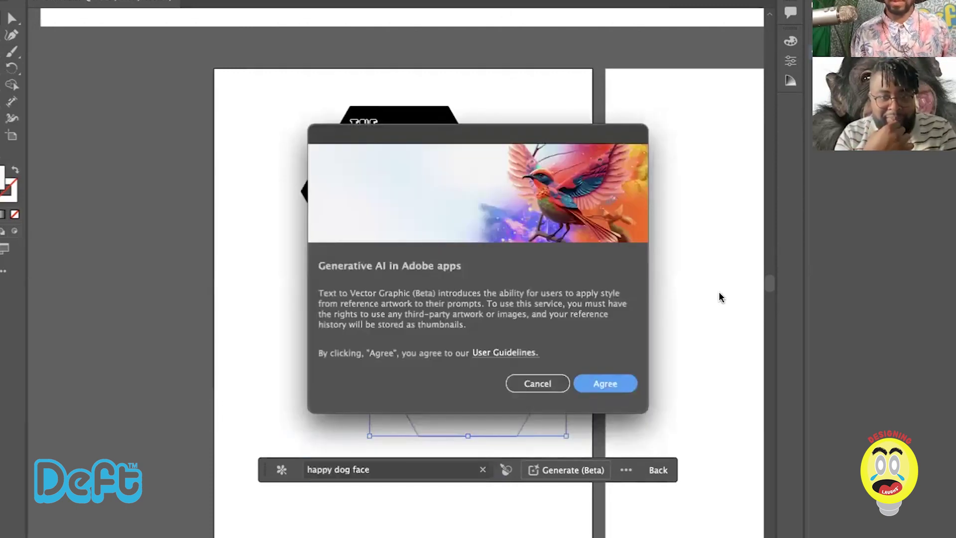
{"action": "left_click", "coordinate": [583, 383]}
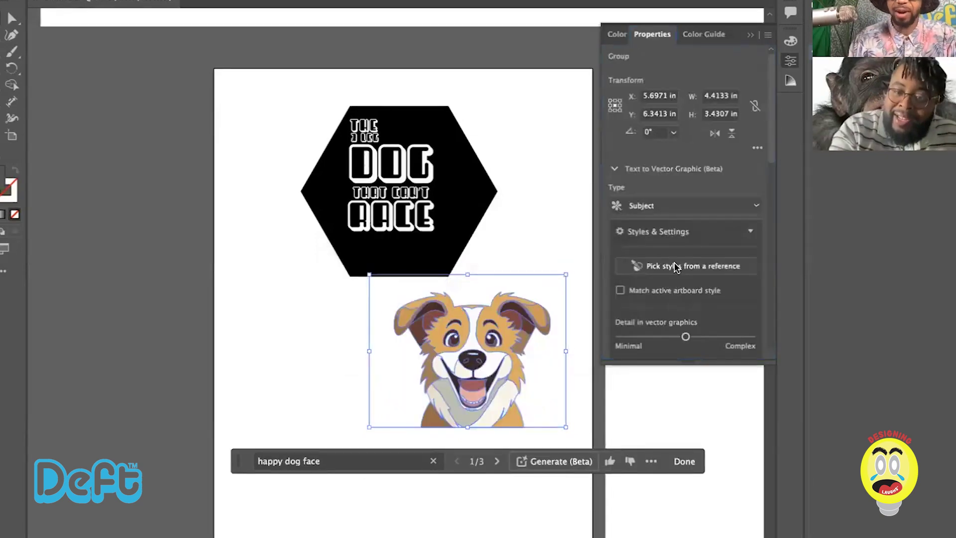
Step: Scale the generated dog down to about 2.45 by 1.9 in and place it over the upper part of the black hexagon
{"action": "left_click_drag", "start_coordinate": [455, 380], "coordinate": [443, 226]}
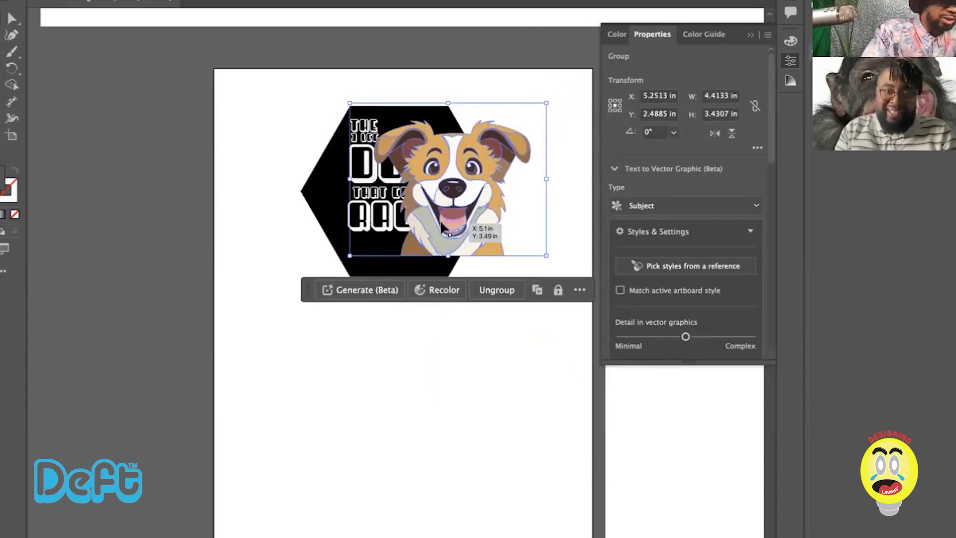
{"action": "scroll", "coordinate": [442, 228], "scroll_direction": "down", "scroll_amount": 3}
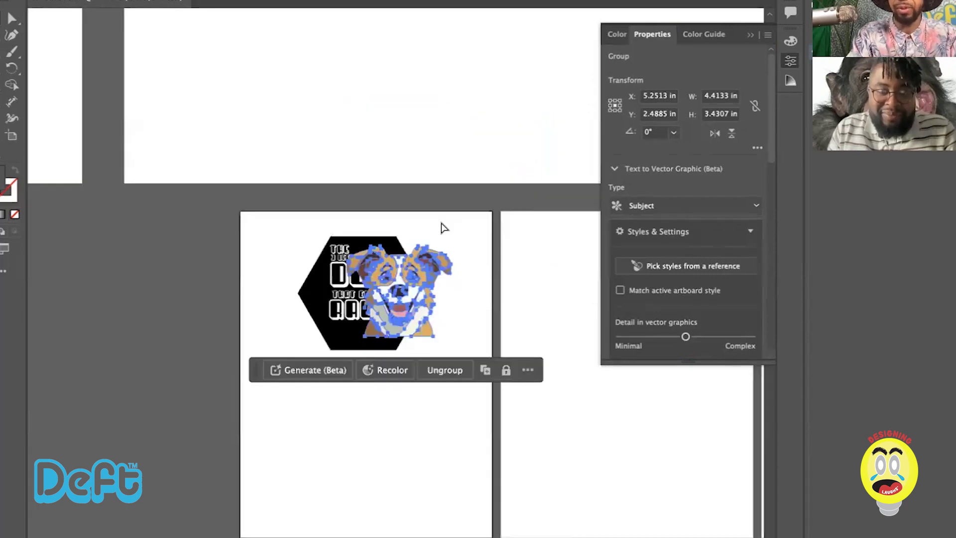
{"action": "scroll", "coordinate": [442, 227], "scroll_direction": "up", "scroll_amount": 3}
{"action": "key", "text": "ctrl+="}
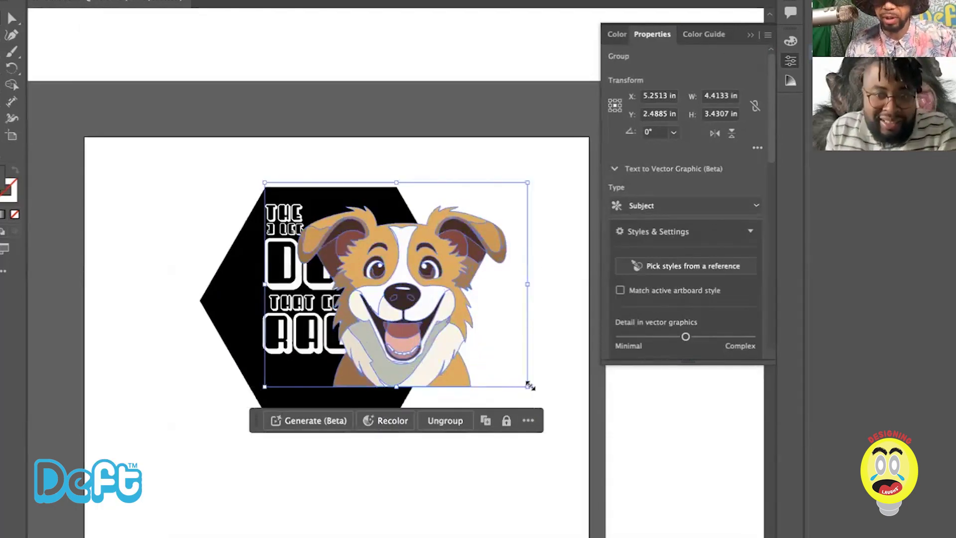
{"action": "left_click_drag", "start_coordinate": [528, 388], "coordinate": [483, 357]}
{"action": "left_click_drag", "start_coordinate": [403, 287], "coordinate": [482, 161]}
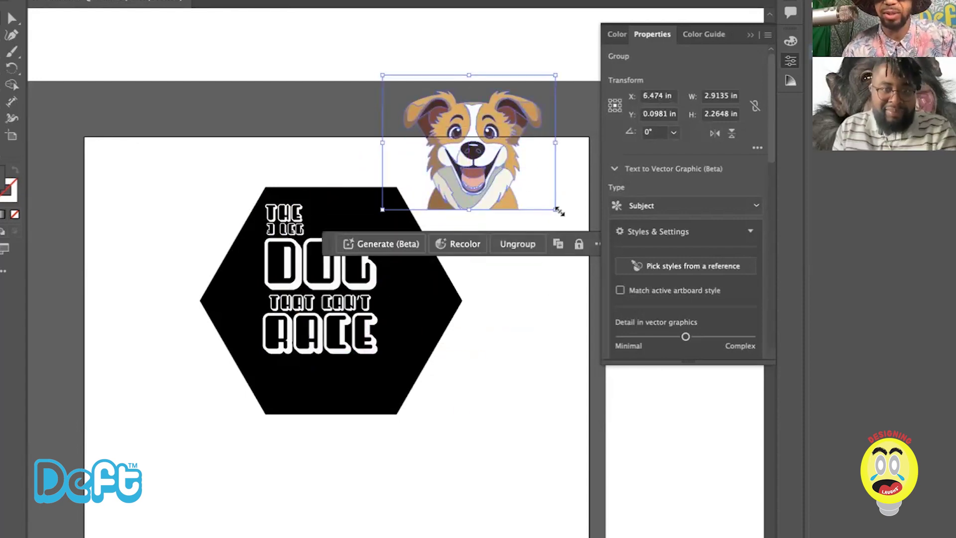
{"action": "left_click_drag", "start_coordinate": [556, 209], "coordinate": [541, 198]}
{"action": "left_click_drag", "start_coordinate": [495, 172], "coordinate": [378, 285]}
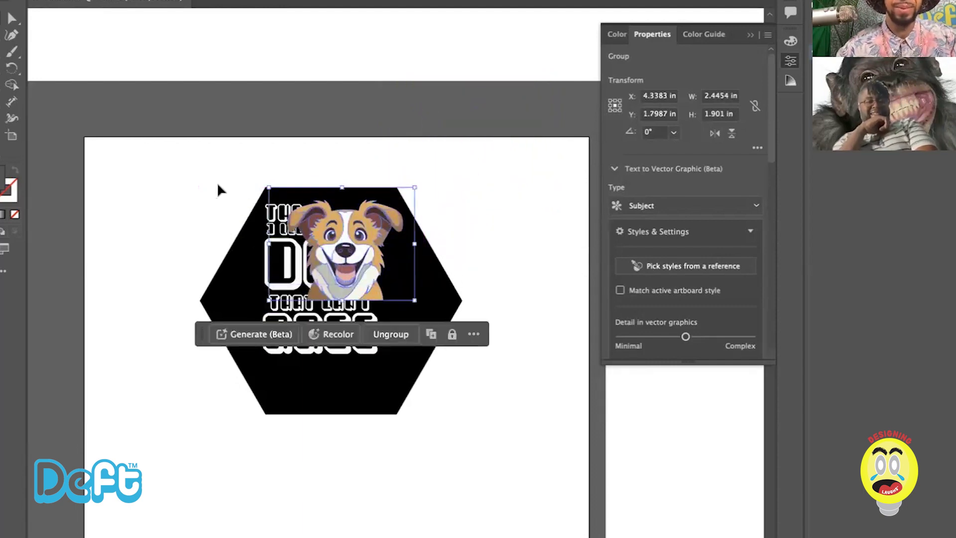
Step: Move all the title text lines together about 0.74 in down within the hexagon, leaving the dog and hexagon in place
{"action": "left_click", "coordinate": [235, 223]}
{"action": "left_click_drag", "start_coordinate": [237, 141], "coordinate": [314, 396]}
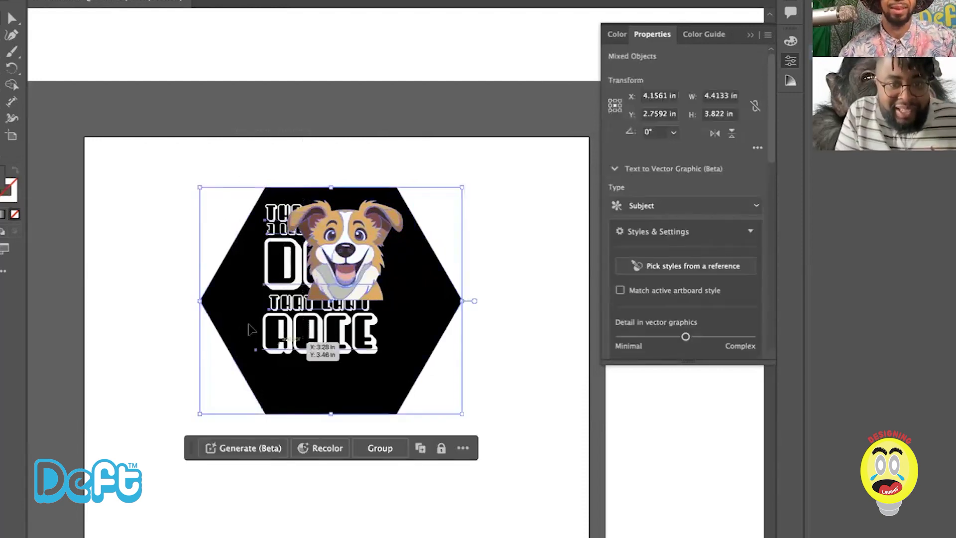
{"action": "left_click", "coordinate": [224, 311], "text": "shift"}
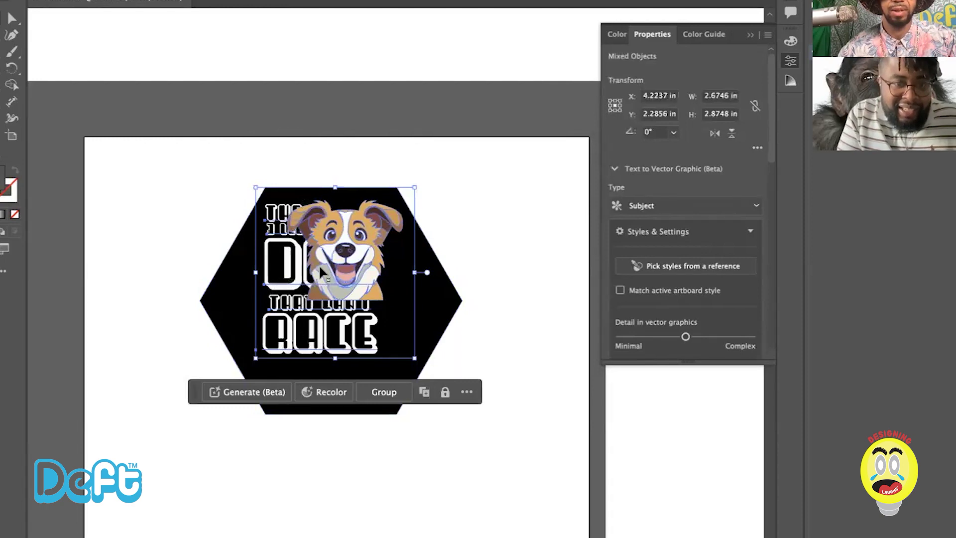
{"action": "left_click", "coordinate": [386, 258], "text": "shift"}
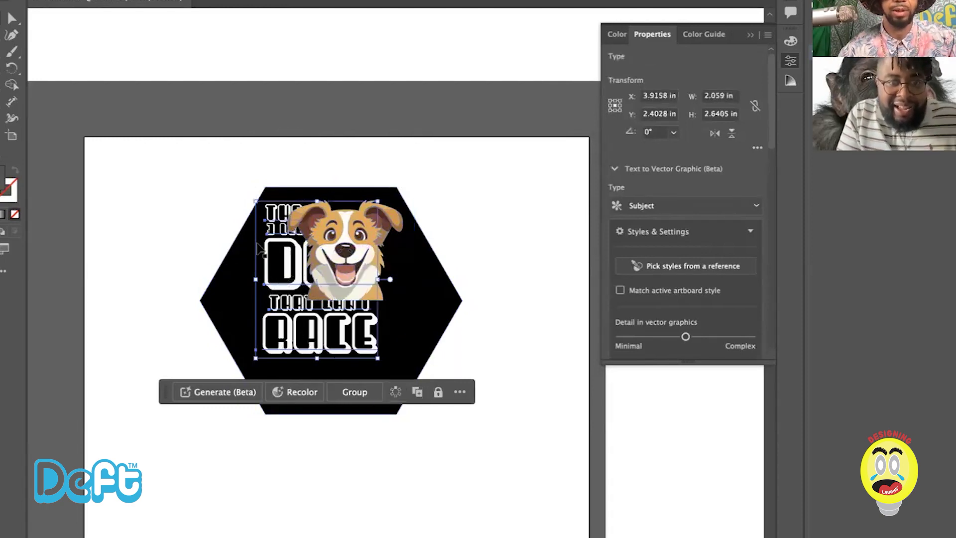
{"action": "left_click_drag", "start_coordinate": [278, 258], "coordinate": [279, 301]}
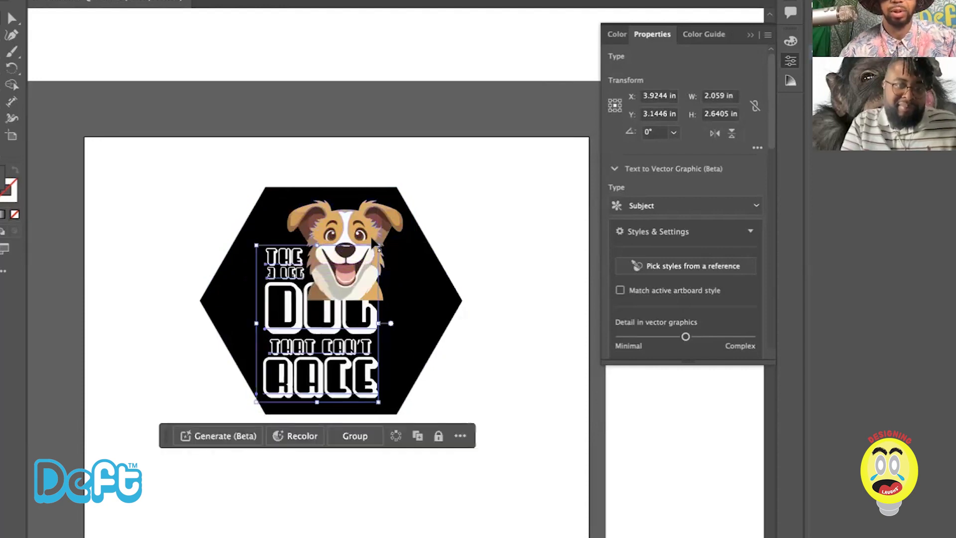
Step: Shrink the dog graphic about its centre so it fits above the word "Dog", beside "The 3 Leg"
{"action": "left_click", "coordinate": [486, 343]}
{"action": "left_click", "coordinate": [394, 254]}
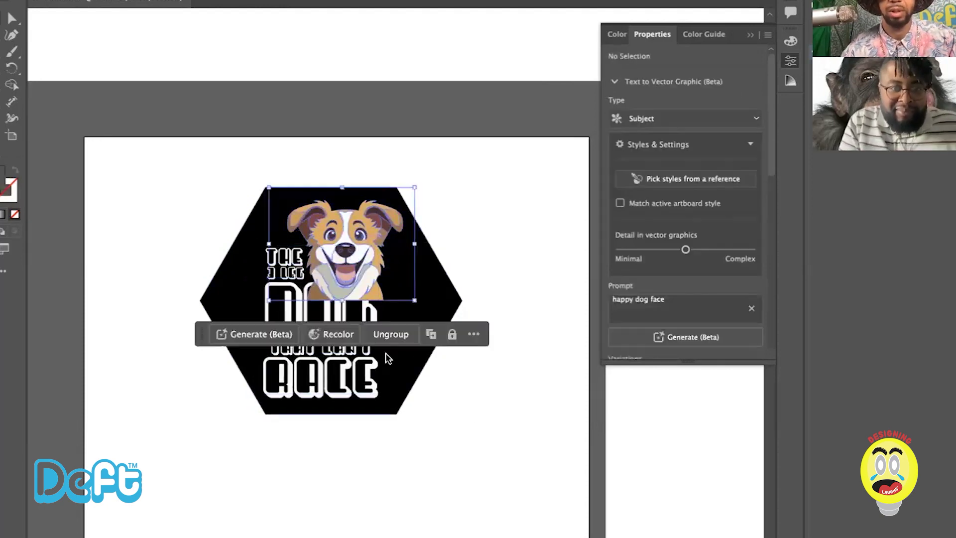
{"action": "left_click_drag", "start_coordinate": [416, 301], "coordinate": [401, 282]}
{"action": "left_click", "coordinate": [183, 274]}
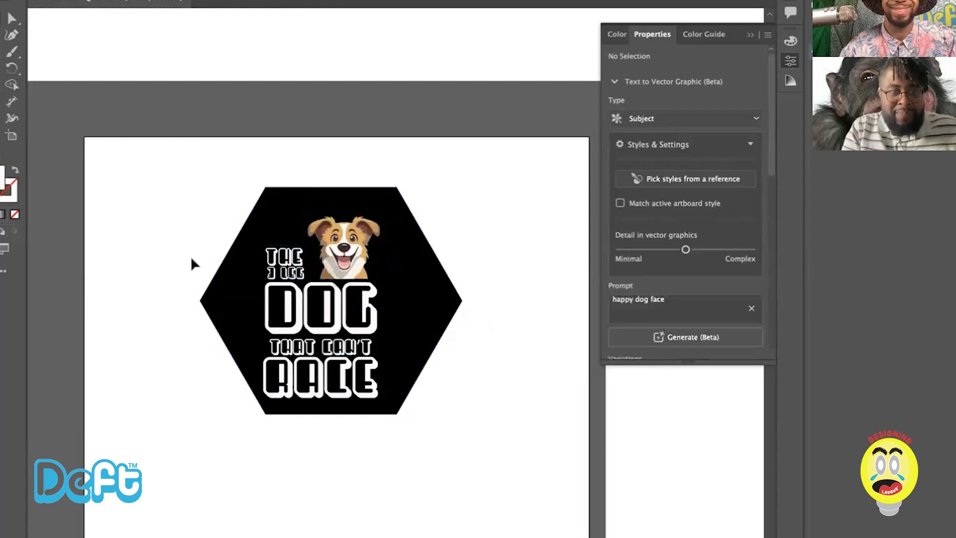
Step: Move the dog graphic and all text lines together slightly up and right to centre them in the black hexagon
{"action": "left_click_drag", "start_coordinate": [192, 213], "coordinate": [382, 454]}
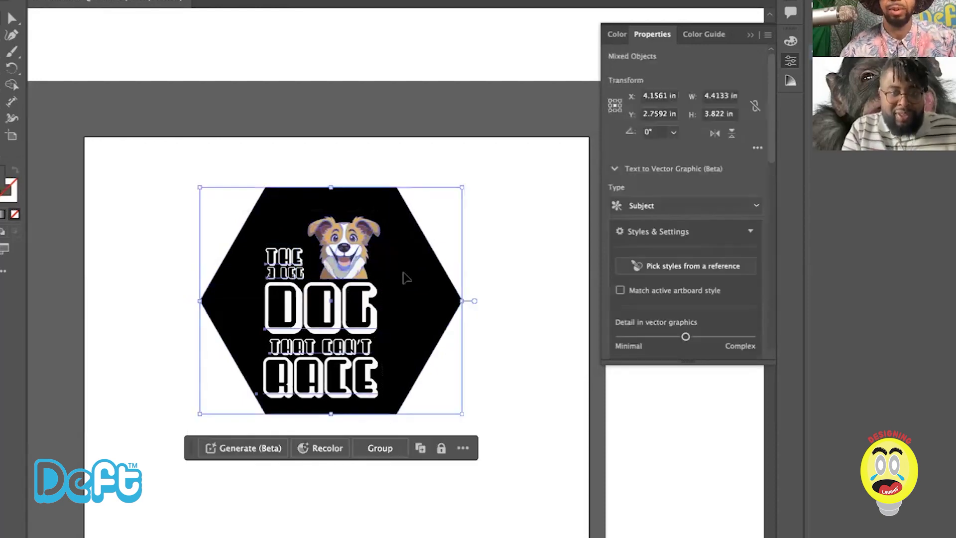
{"action": "left_click", "coordinate": [433, 312], "text": "shift"}
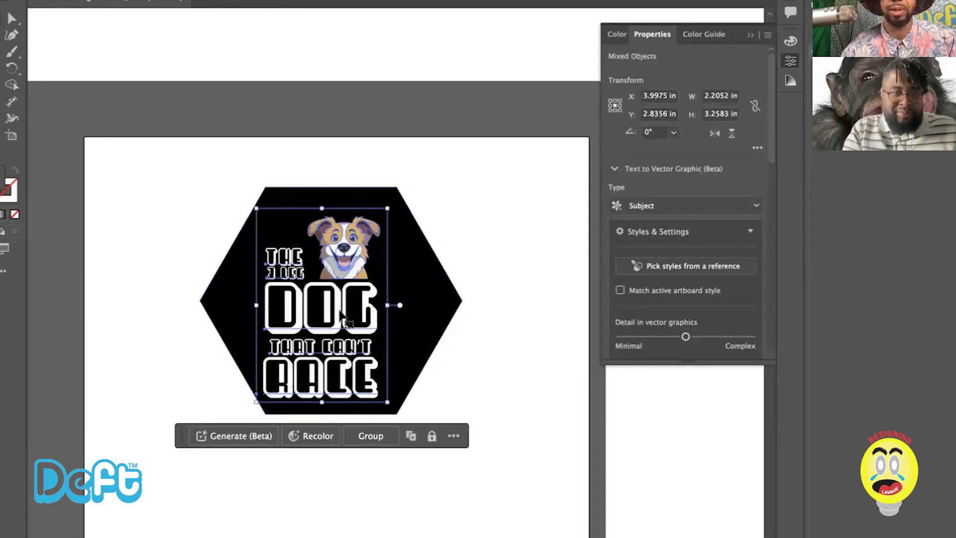
{"action": "left_click_drag", "start_coordinate": [336, 313], "coordinate": [341, 305]}
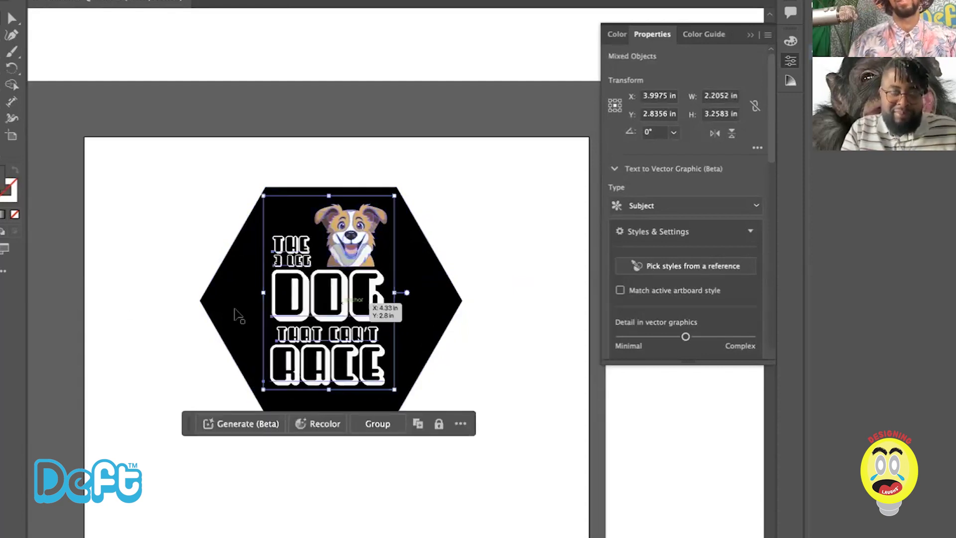
{"action": "left_click", "coordinate": [157, 267]}
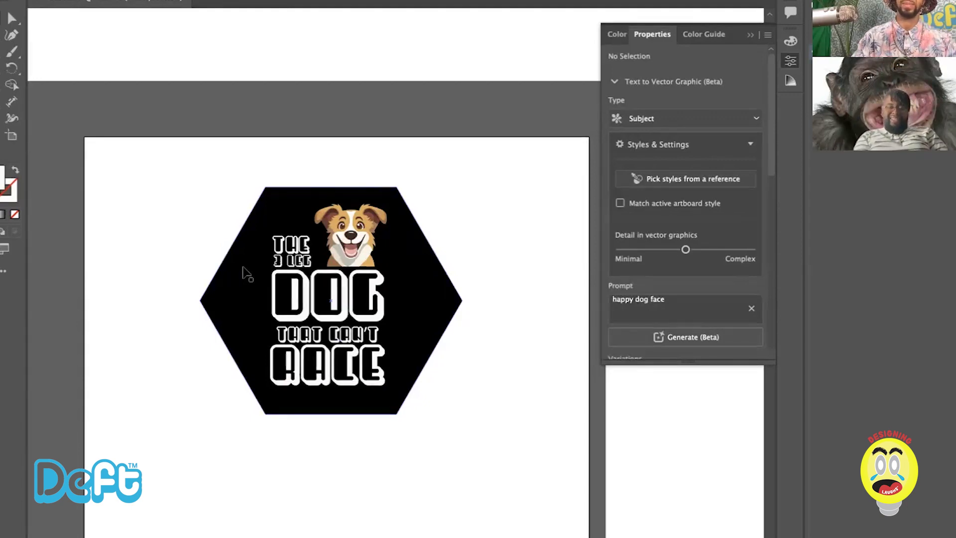
{"action": "key", "text": "ctrl+plus"}
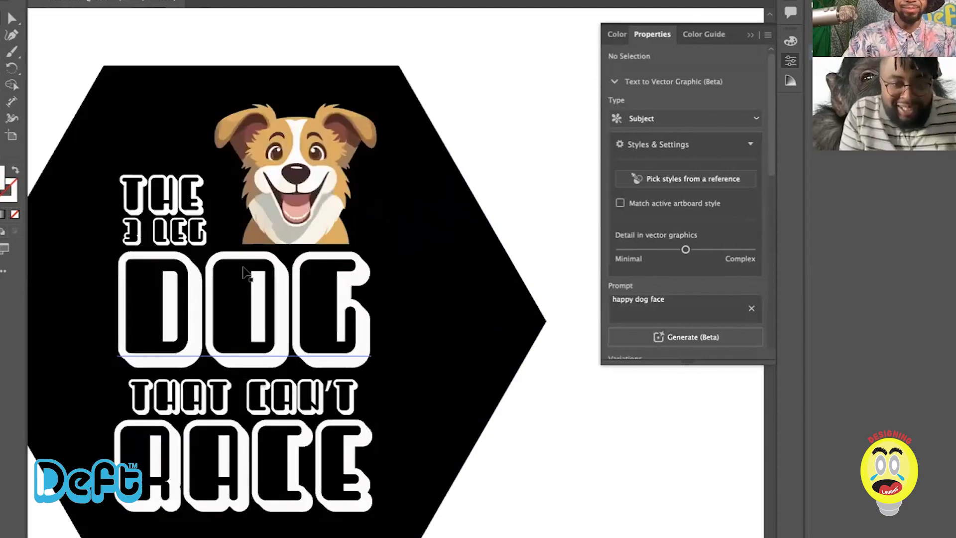
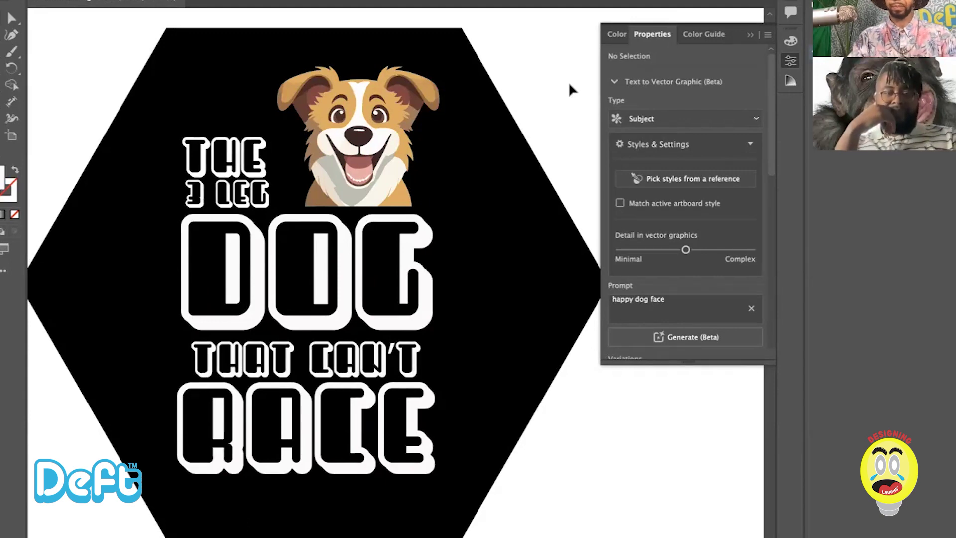
Step: Shift only the black hexagon slightly right, to X 4.237 in, behind the text and dog
{"action": "key", "text": "super+minus"}
{"action": "key", "text": "super+minus"}
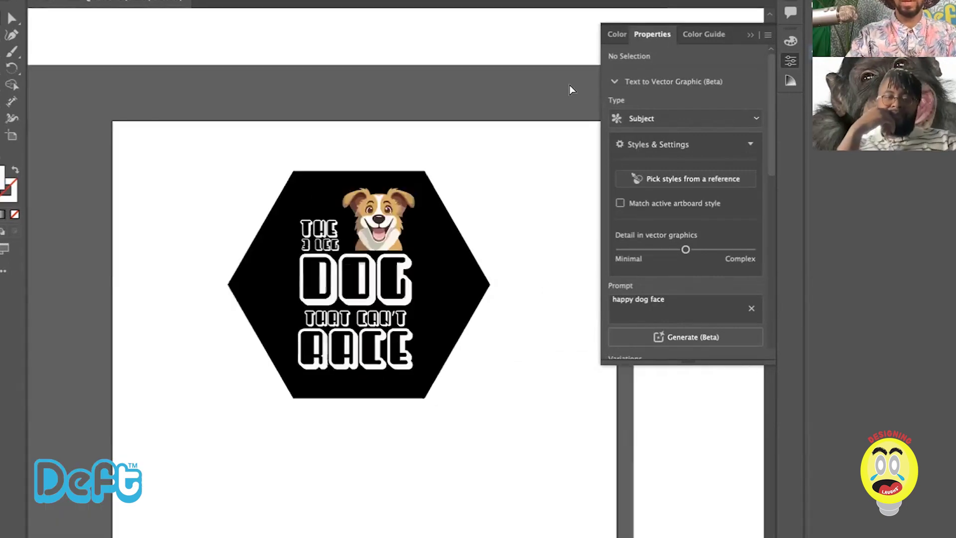
{"action": "key", "text": "super+minus"}
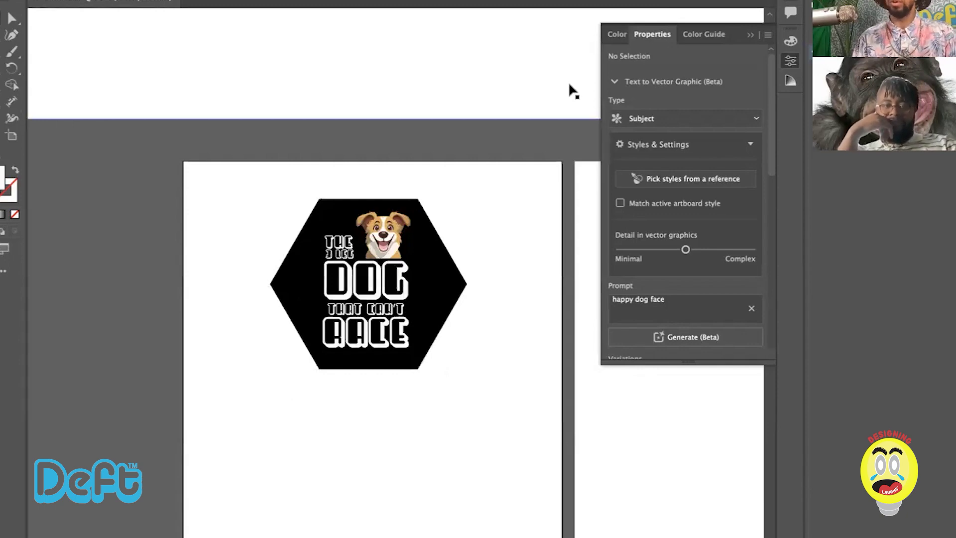
{"action": "scroll", "coordinate": [531, 100], "scroll_direction": "down", "scroll_amount": 4}
{"action": "scroll", "coordinate": [531, 99], "scroll_direction": "right", "scroll_amount": 3}
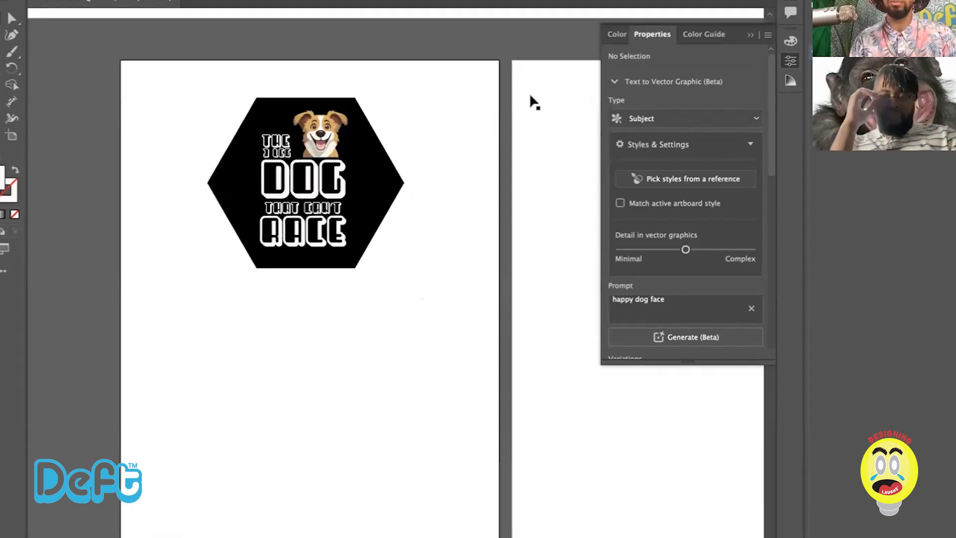
{"action": "scroll", "coordinate": [530, 96], "scroll_direction": "up", "scroll_amount": 2}
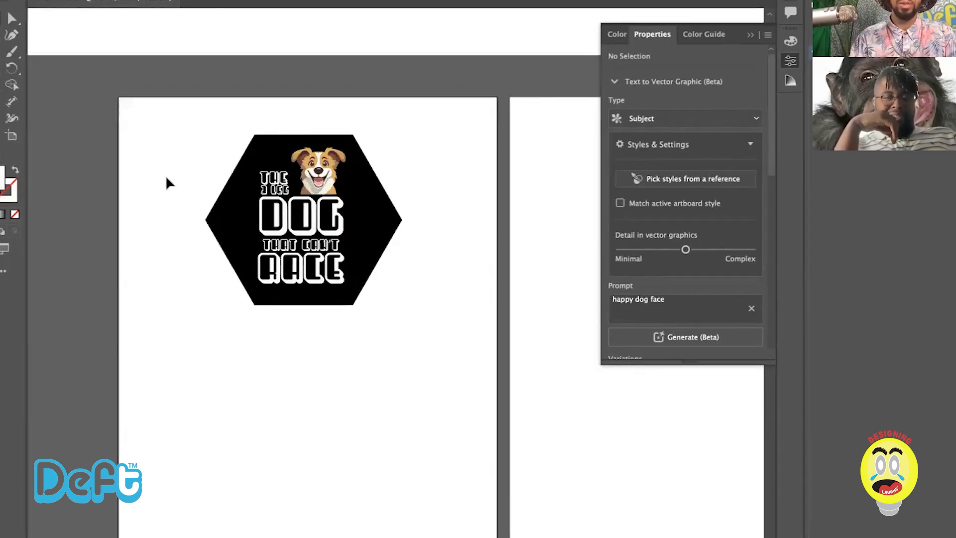
{"action": "left_click_drag", "start_coordinate": [206, 110], "coordinate": [451, 374]}
{"action": "left_click", "coordinate": [459, 220]}
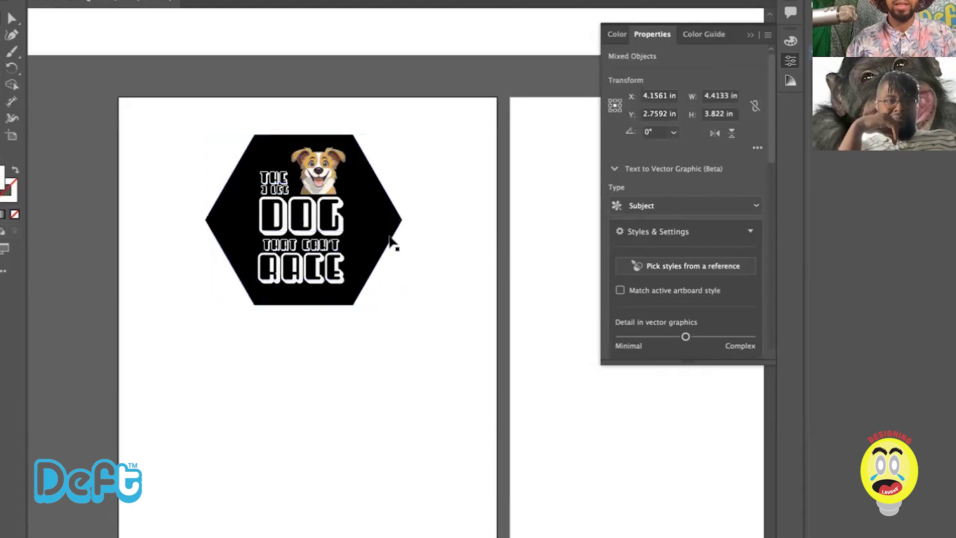
{"action": "left_click", "coordinate": [384, 222]}
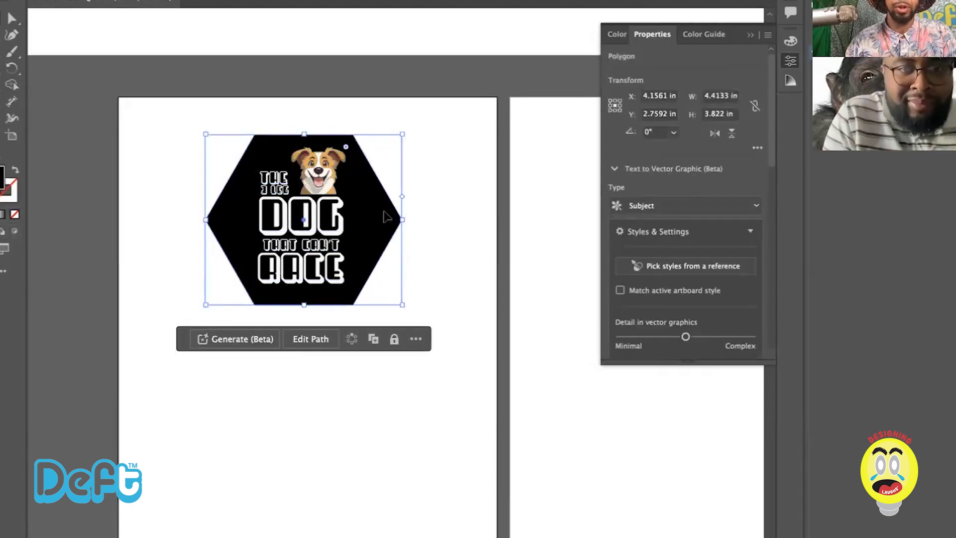
{"action": "left_click_drag", "start_coordinate": [384, 218], "coordinate": [389, 218]}
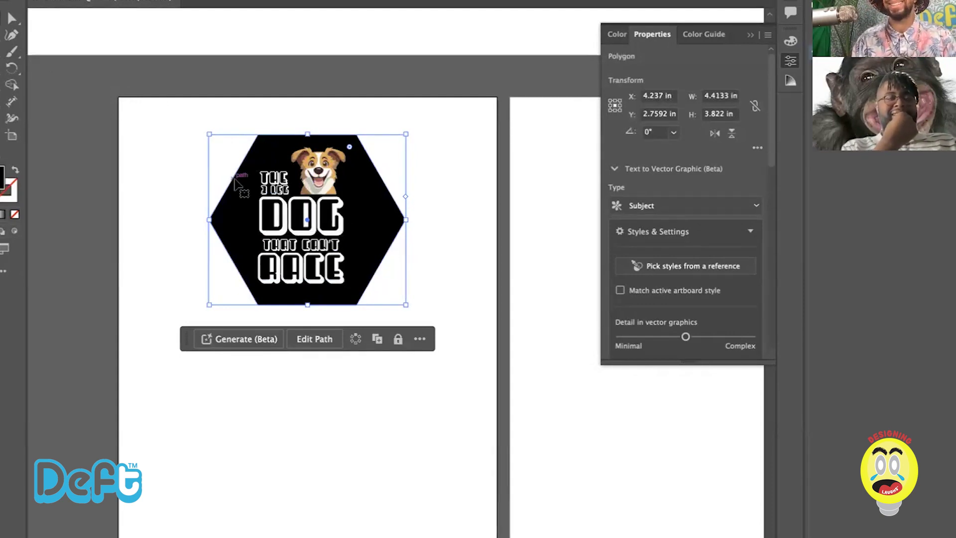
{"action": "left_click", "coordinate": [170, 164]}
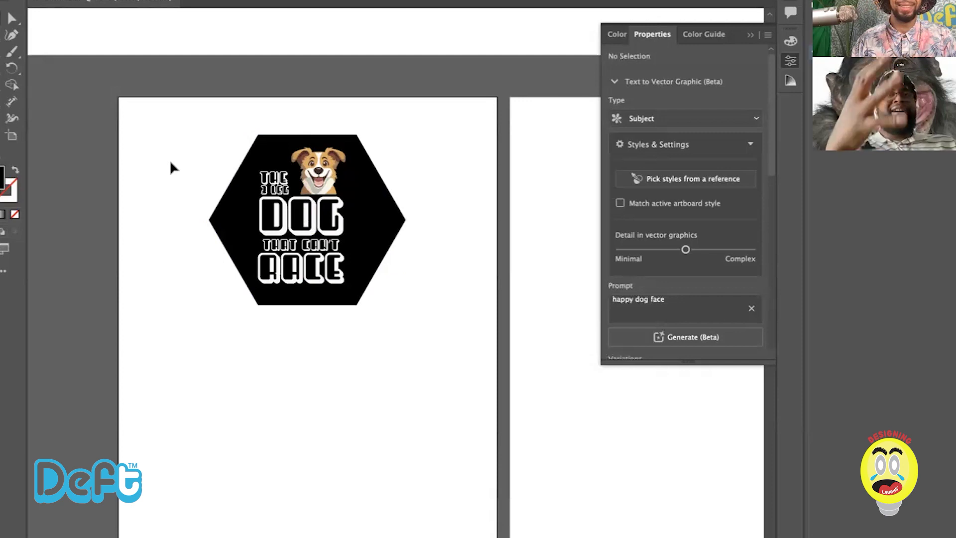
Step: Nudge the black hexagon left to X 4.1814 in to balance it behind the artwork
{"action": "left_click", "coordinate": [371, 211]}
{"action": "key", "text": "Left"}
{"action": "key", "text": "Left"}
{"action": "key", "text": "Left"}
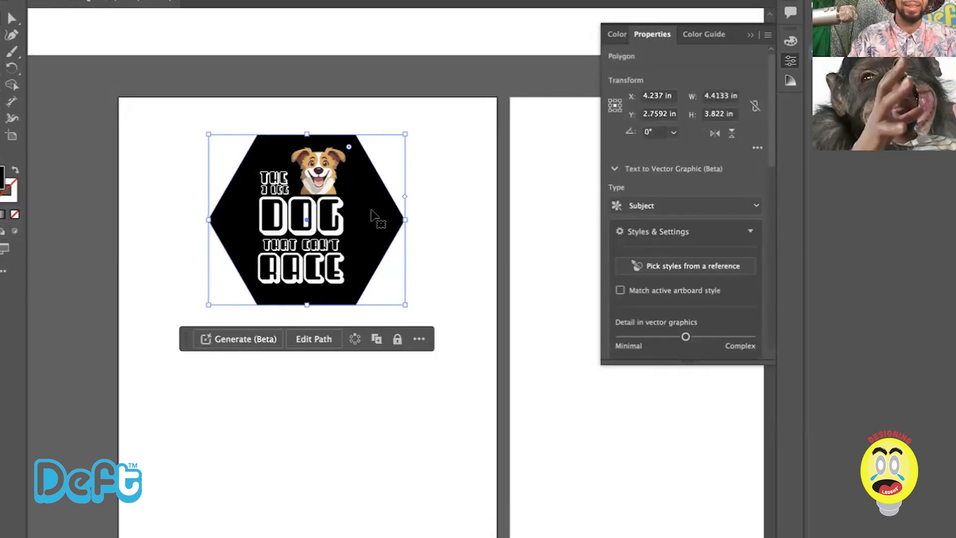
{"action": "key", "text": "Left"}
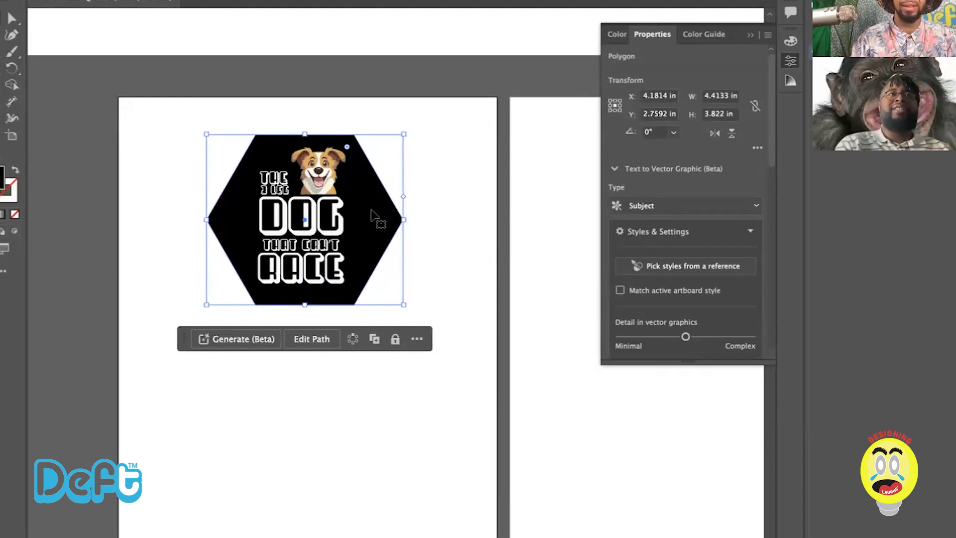
{"action": "scroll", "coordinate": [211, 157], "scroll_direction": "right", "scroll_amount": 1}
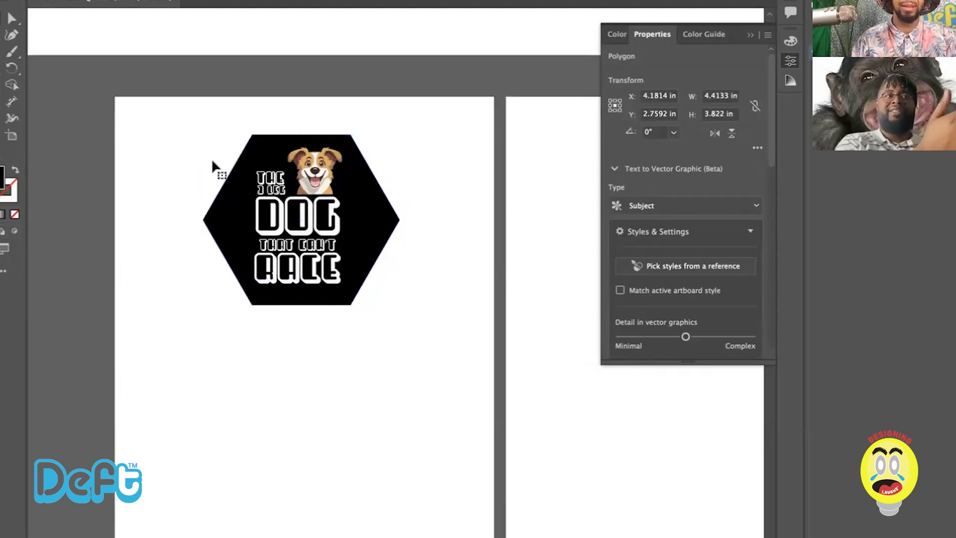
{"action": "left_click", "coordinate": [158, 158]}
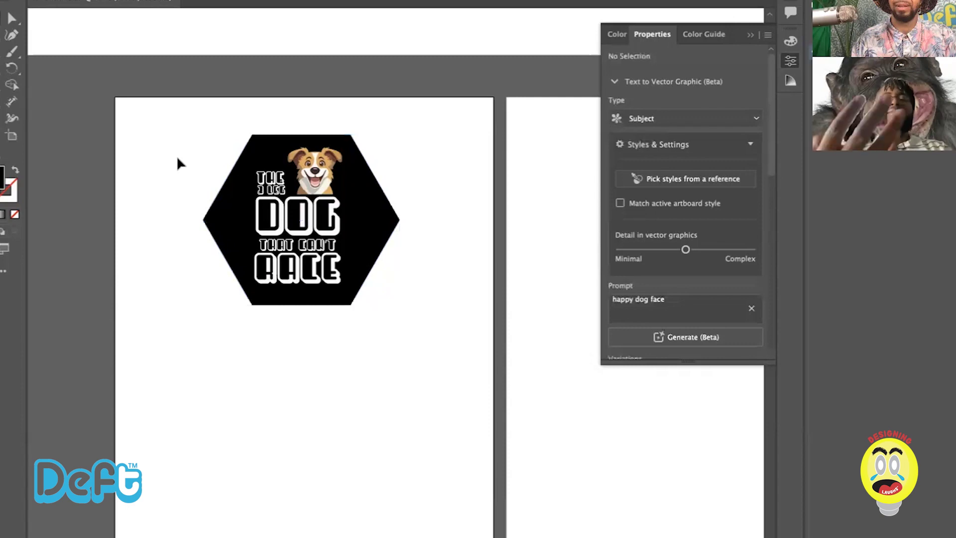
{"action": "scroll", "coordinate": [178, 159], "scroll_direction": "down", "scroll_amount": 4}
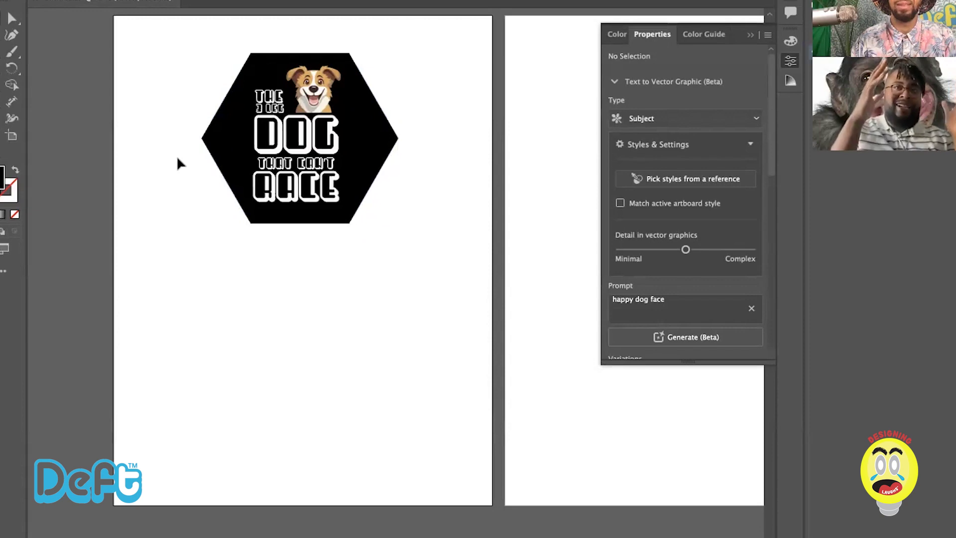
{"action": "scroll", "coordinate": [178, 159], "scroll_direction": "up", "scroll_amount": 2}
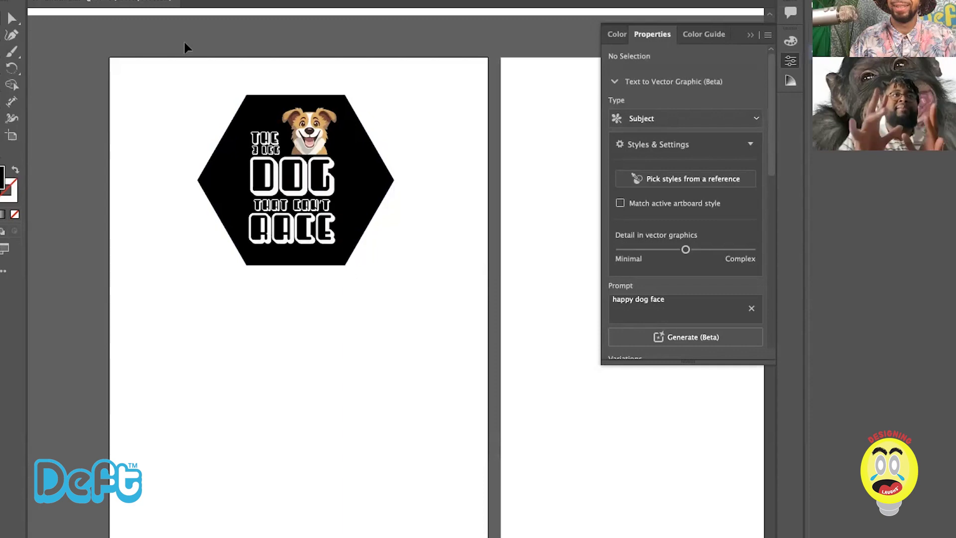
{"action": "scroll", "coordinate": [224, 177], "scroll_direction": "left", "scroll_amount": 2}
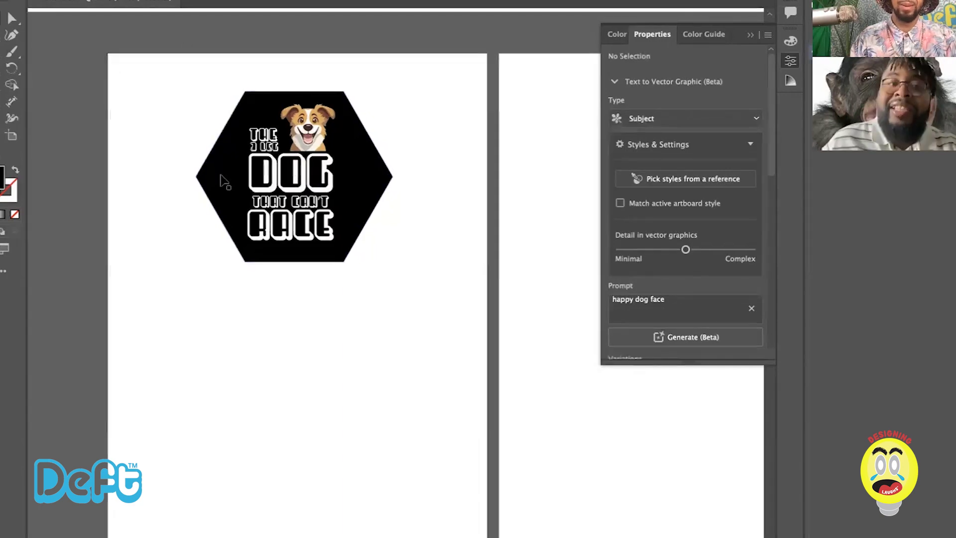
Step: Recolour the hexagon behind the title and dog face with a crimson red fill, #ED0749
{"action": "left_click", "coordinate": [229, 176]}
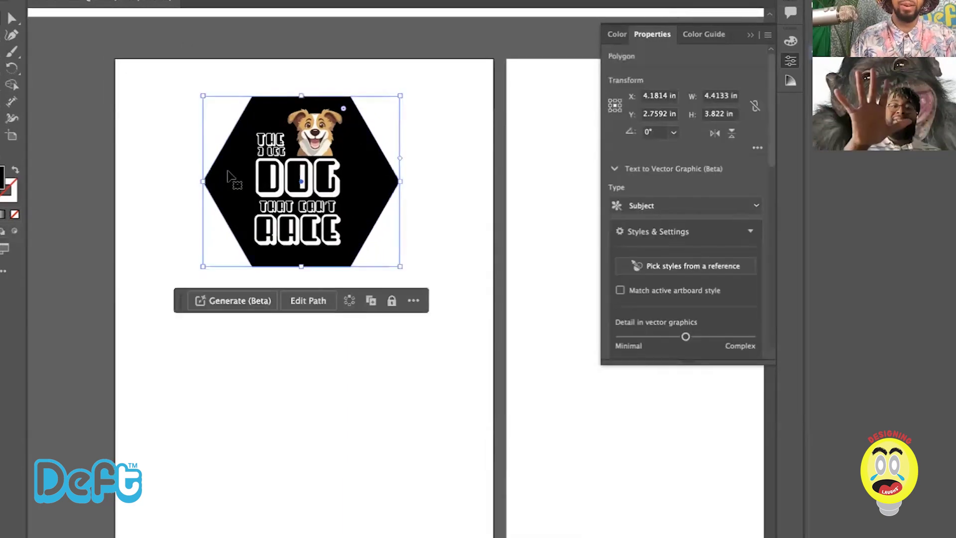
{"action": "double_click", "coordinate": [2, 183]}
{"action": "left_click", "coordinate": [242, 165]}
{"action": "left_click", "coordinate": [417, 157]}
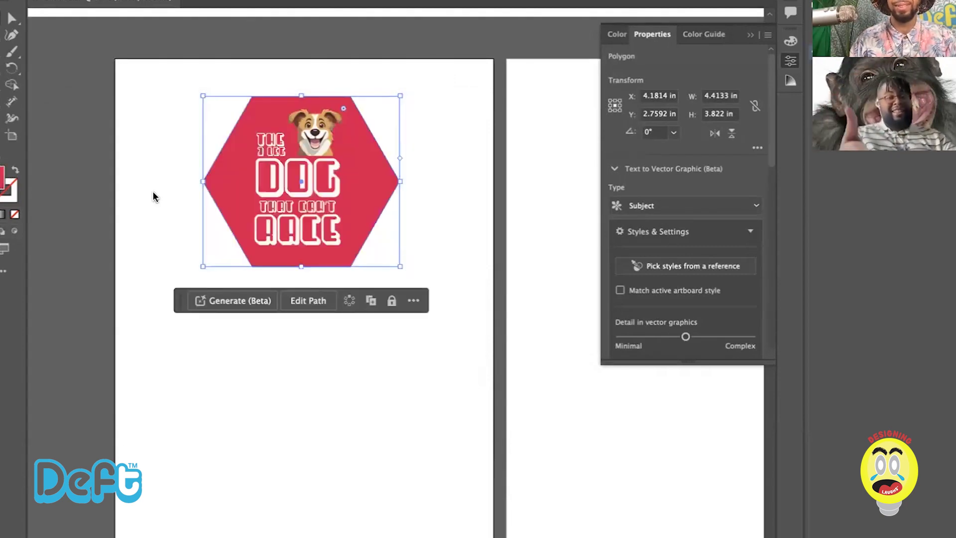
{"action": "left_click", "coordinate": [153, 179]}
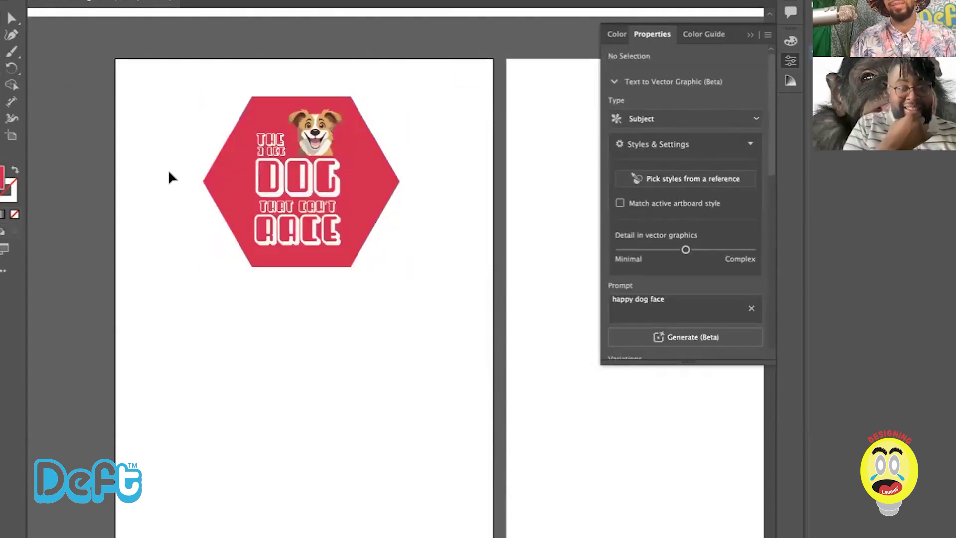
{"action": "left_click", "coordinate": [387, 195]}
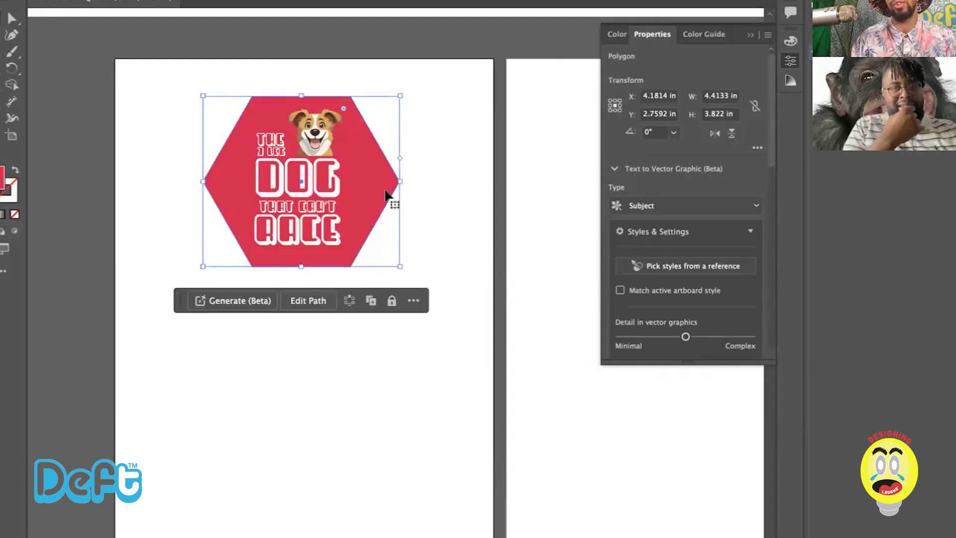
{"action": "double_click", "coordinate": [7, 177]}
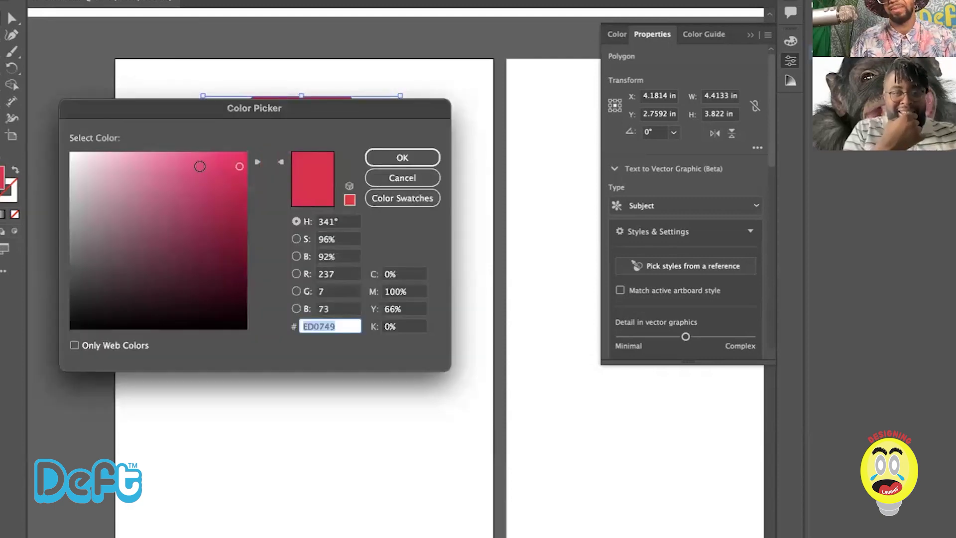
{"action": "left_click", "coordinate": [199, 168]}
{"action": "left_click", "coordinate": [413, 179]}
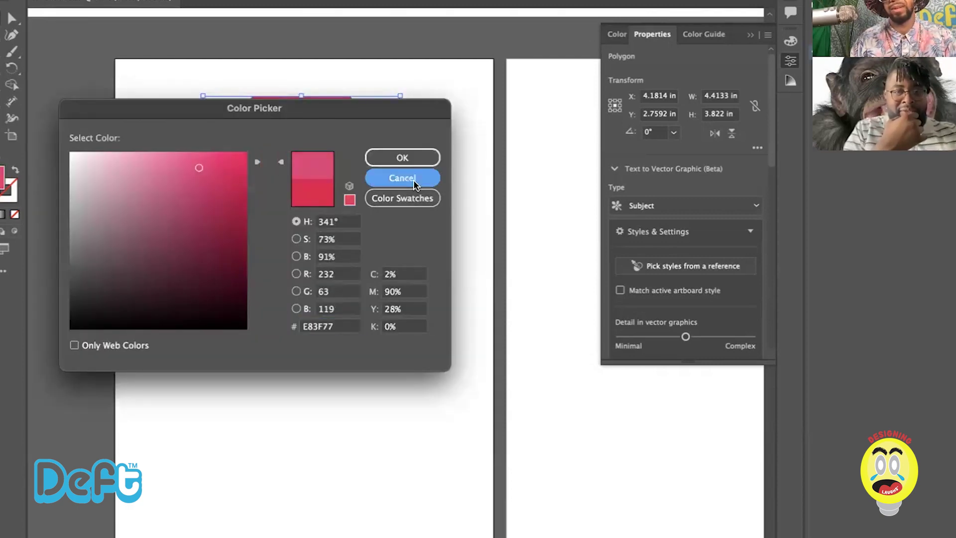
{"action": "left_click", "coordinate": [480, 174]}
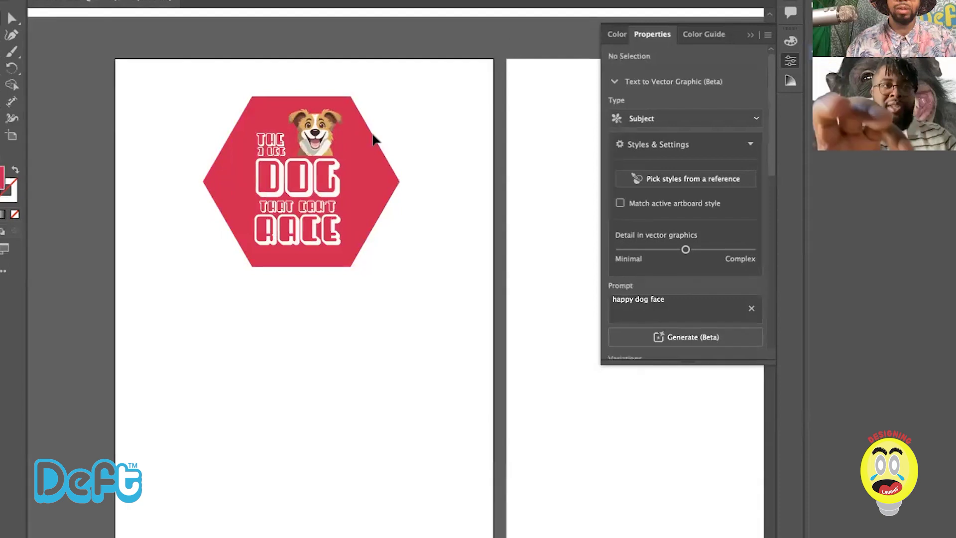
{"action": "left_click", "coordinate": [377, 185]}
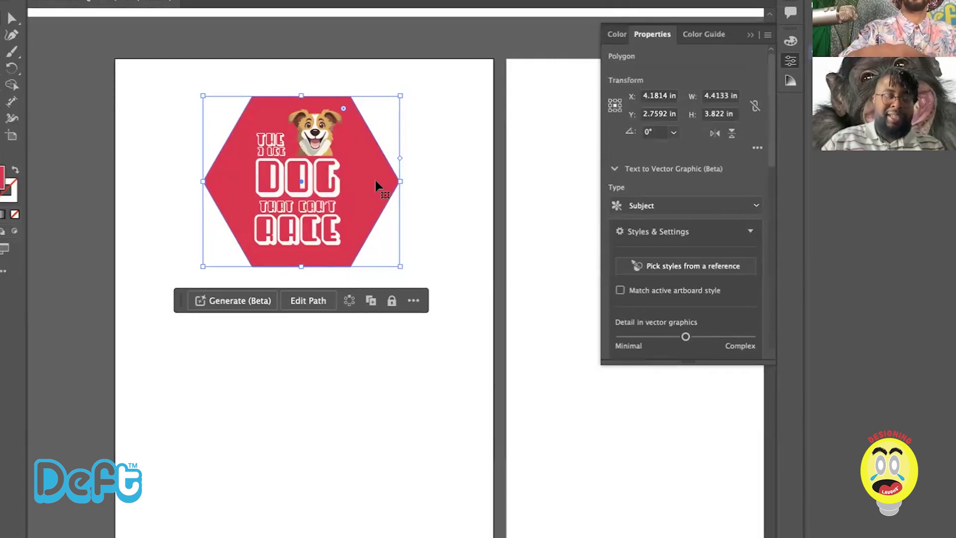
{"action": "left_click", "coordinate": [451, 153]}
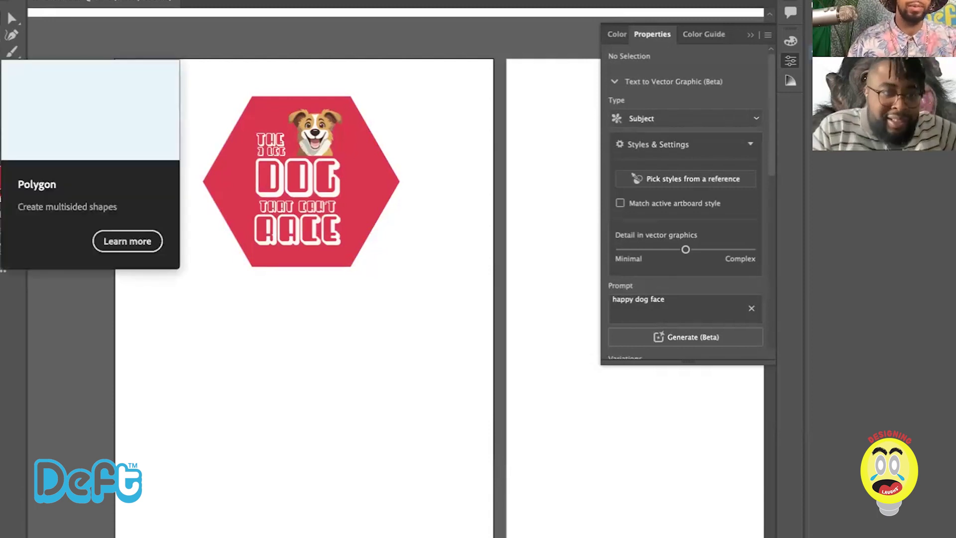
Step: Set up the Pen tool with no fill and a black #000000 stroke
{"action": "left_click", "coordinate": [11, 35]}
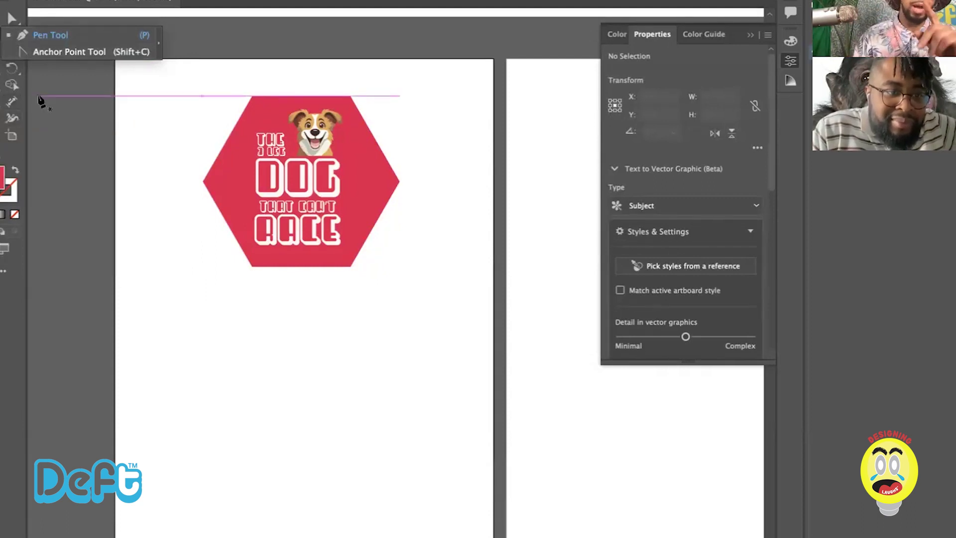
{"action": "scroll", "coordinate": [42, 102], "scroll_direction": "right", "scroll_amount": 2}
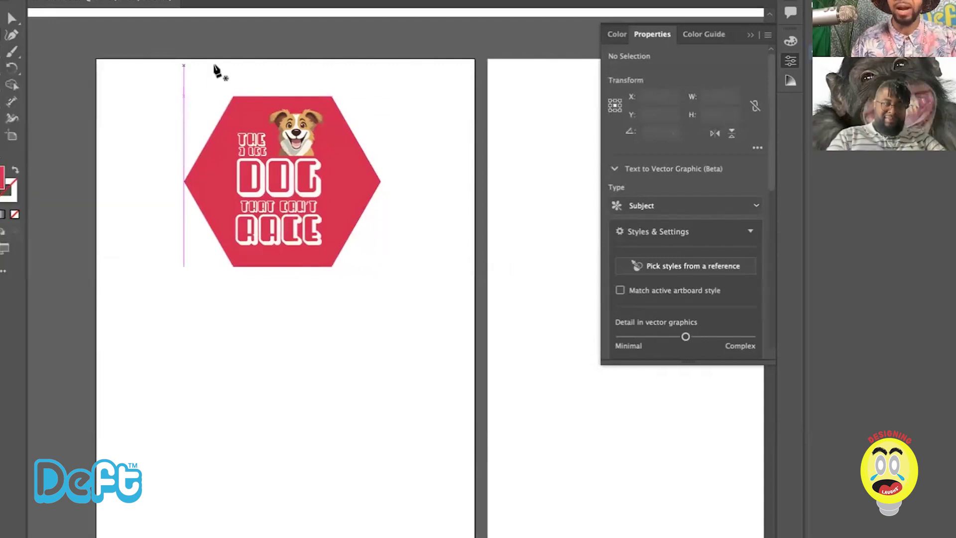
{"action": "scroll", "coordinate": [216, 71], "scroll_direction": "left", "scroll_amount": 5}
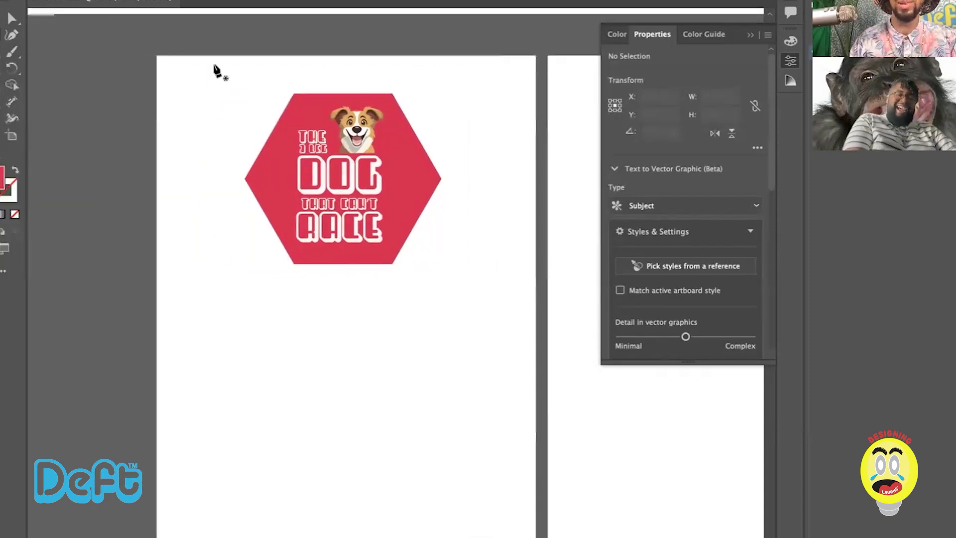
{"action": "scroll", "coordinate": [160, 69], "scroll_direction": "down", "scroll_amount": 1}
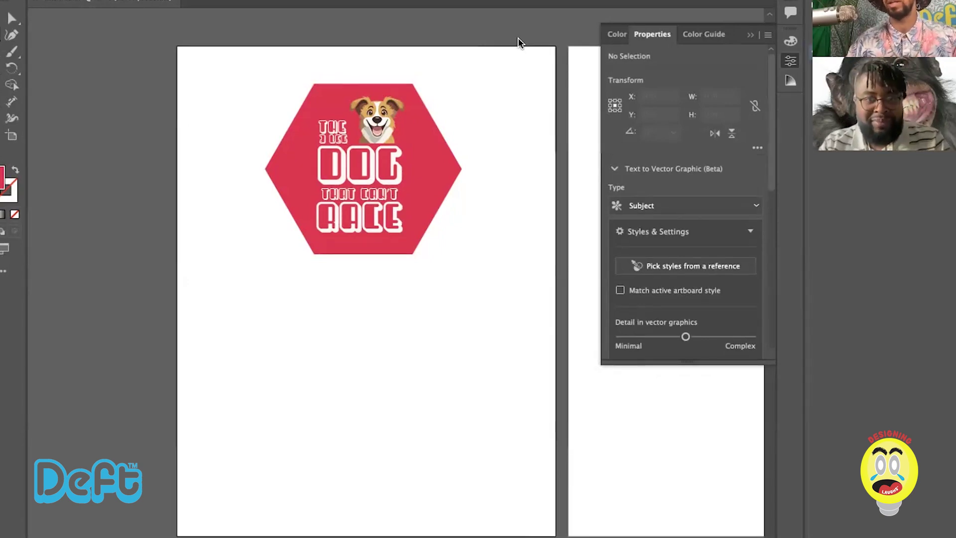
{"action": "key", "text": "p"}
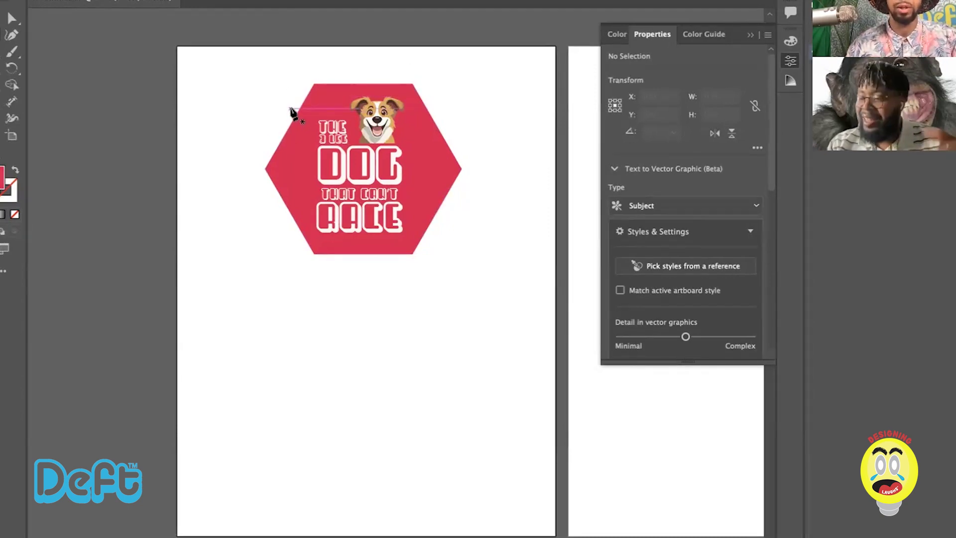
{"action": "left_click", "coordinate": [5, 183]}
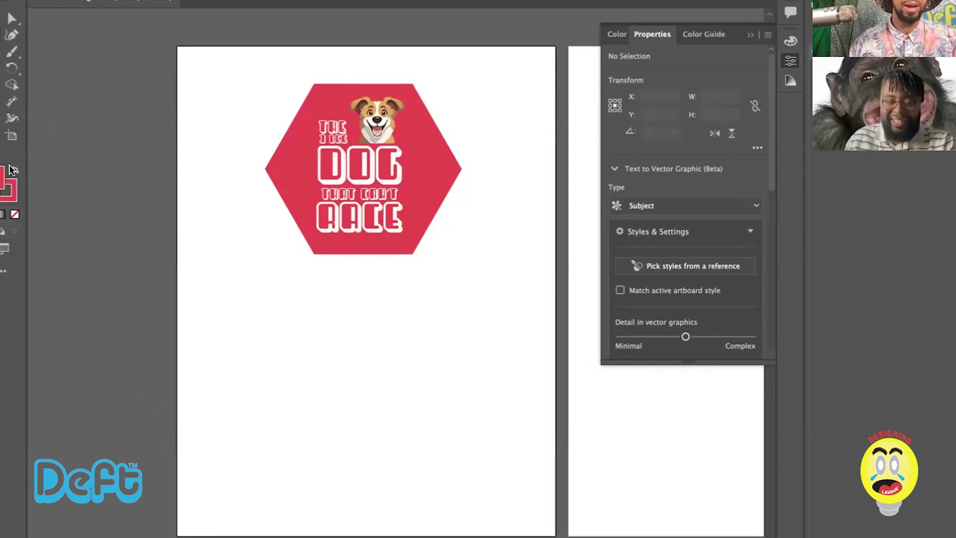
{"action": "left_click", "coordinate": [15, 215]}
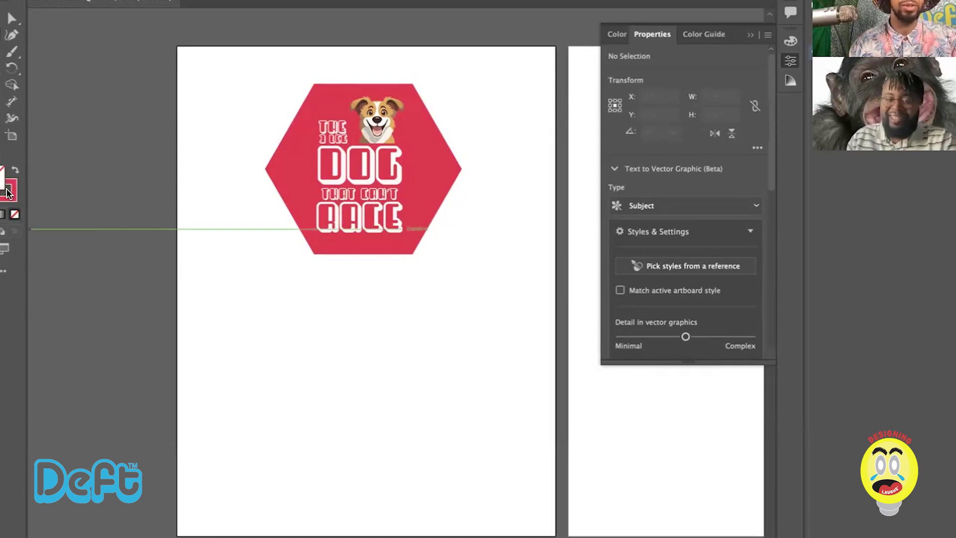
{"action": "left_click", "coordinate": [9, 193]}
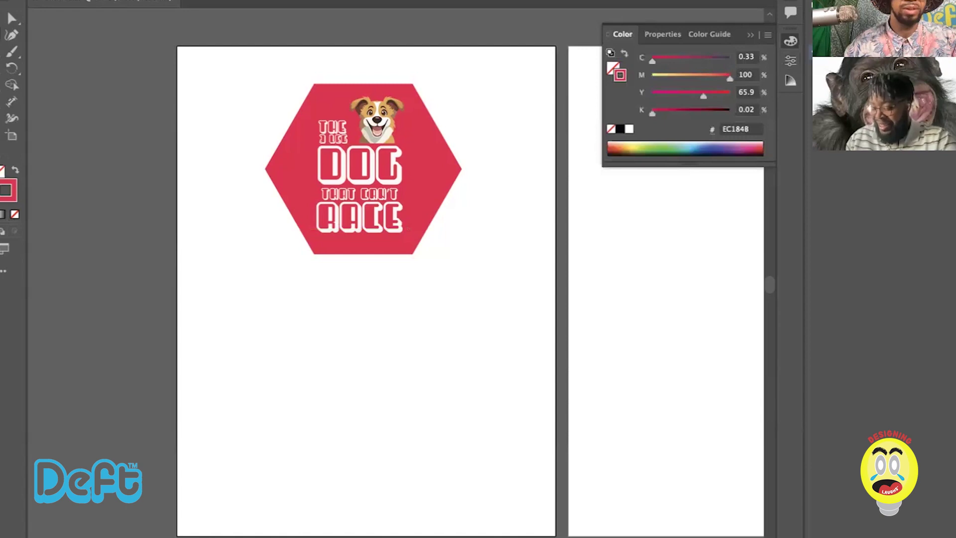
{"action": "mouse_move", "coordinate": [276, 169]}
{"action": "left_mouse_down"}
{"action": "mouse_move", "coordinate": [396, 170]}
{"action": "mouse_move", "coordinate": [366, 169]}
{"action": "left_mouse_up"}
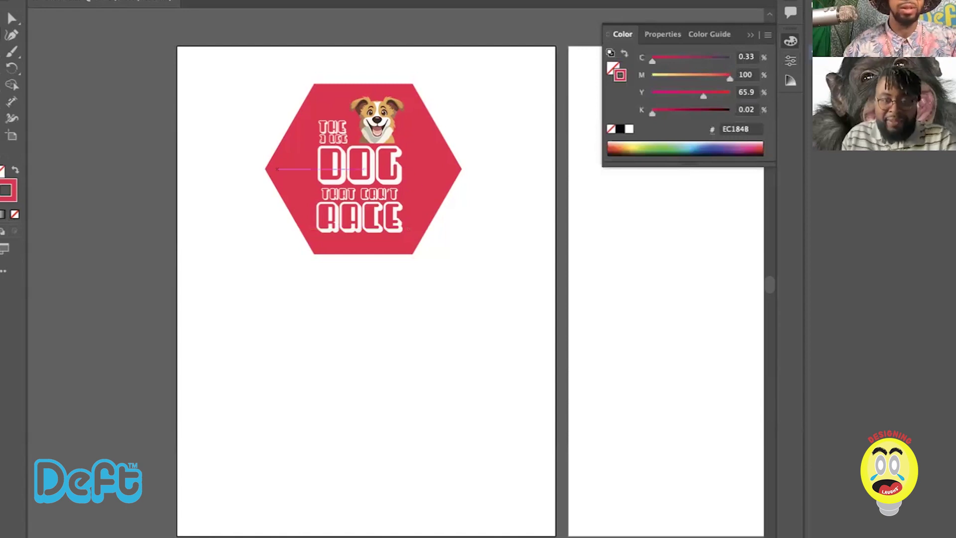
{"action": "double_click", "coordinate": [4, 193]}
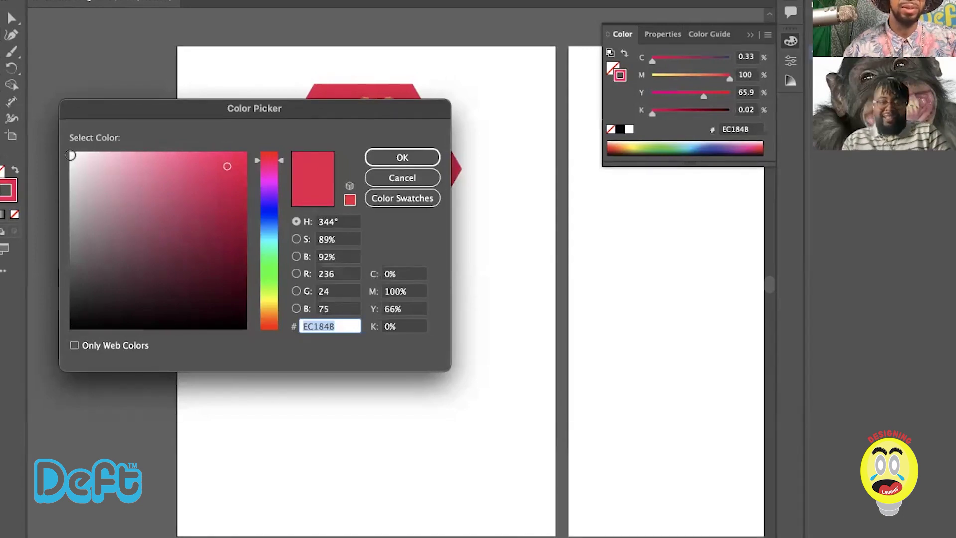
{"action": "left_click", "coordinate": [71, 328]}
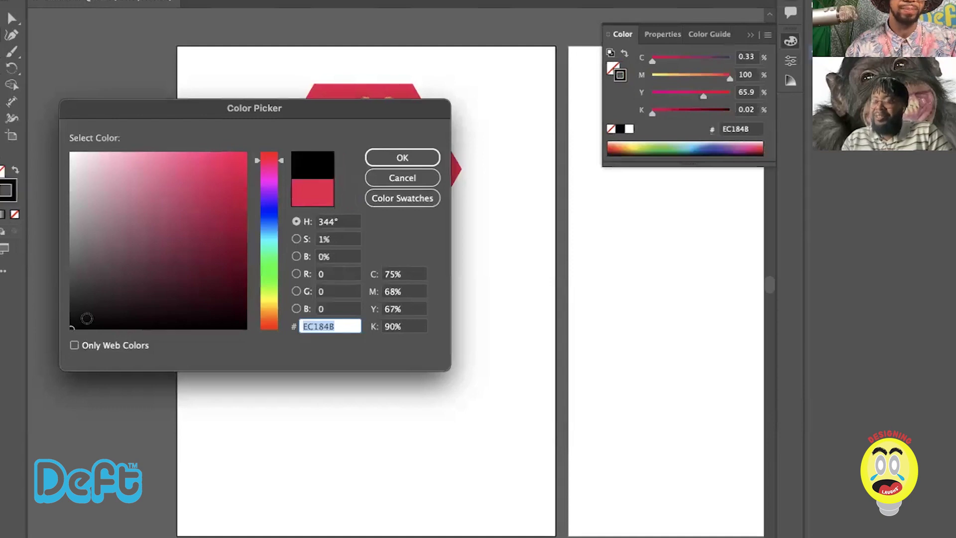
{"action": "left_click", "coordinate": [420, 158]}
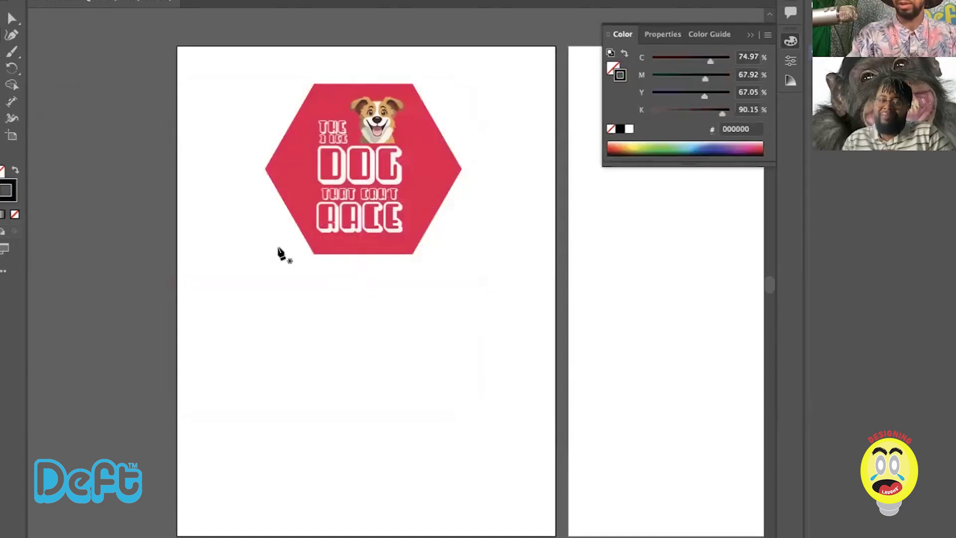
Step: Draw a straight vertical line over the hexagon's left part, running from beside the dog's head to the base of "Race"
{"action": "key", "text": "ctrl+plus"}
{"action": "scroll", "coordinate": [278, 239], "scroll_direction": "up", "scroll_amount": 3}
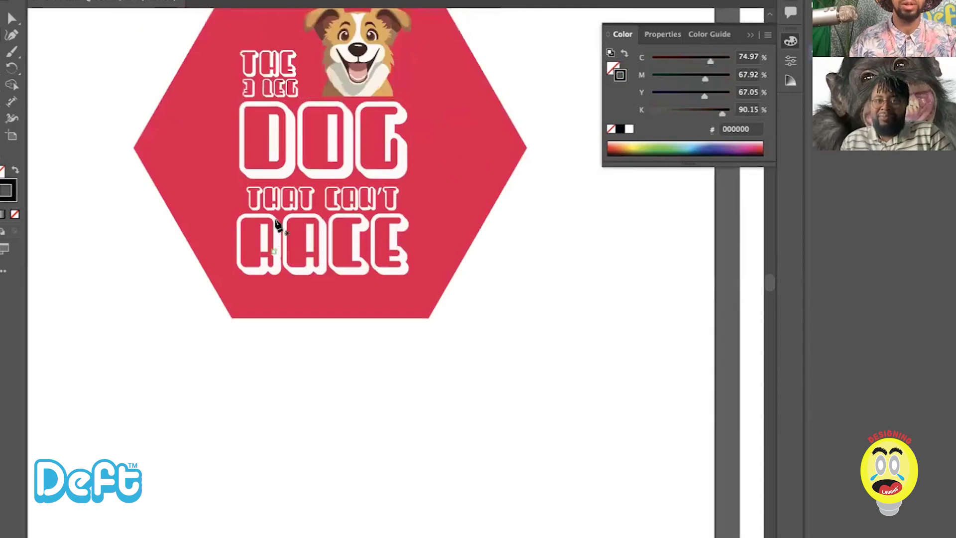
{"action": "left_click", "coordinate": [195, 22]}
{"action": "left_click", "coordinate": [195, 280]}
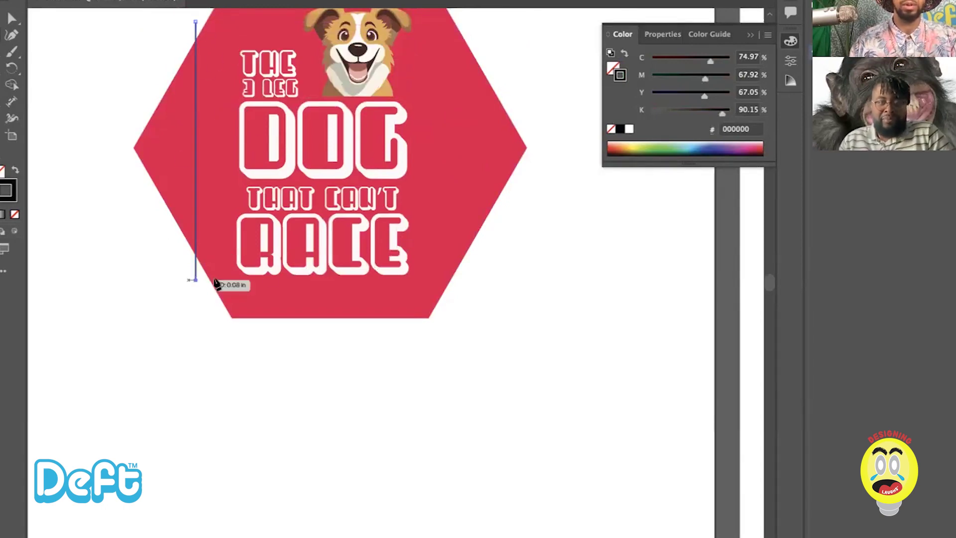
{"action": "key", "text": "Escape"}
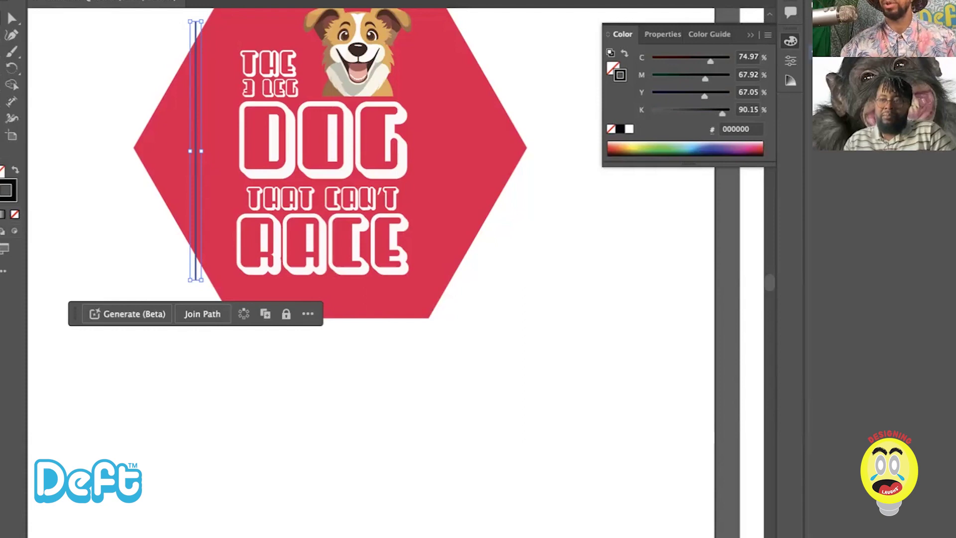
Step: Thicken the vertical line beside the title to a stroke weight of 3 pt
{"action": "left_click", "coordinate": [623, 35]}
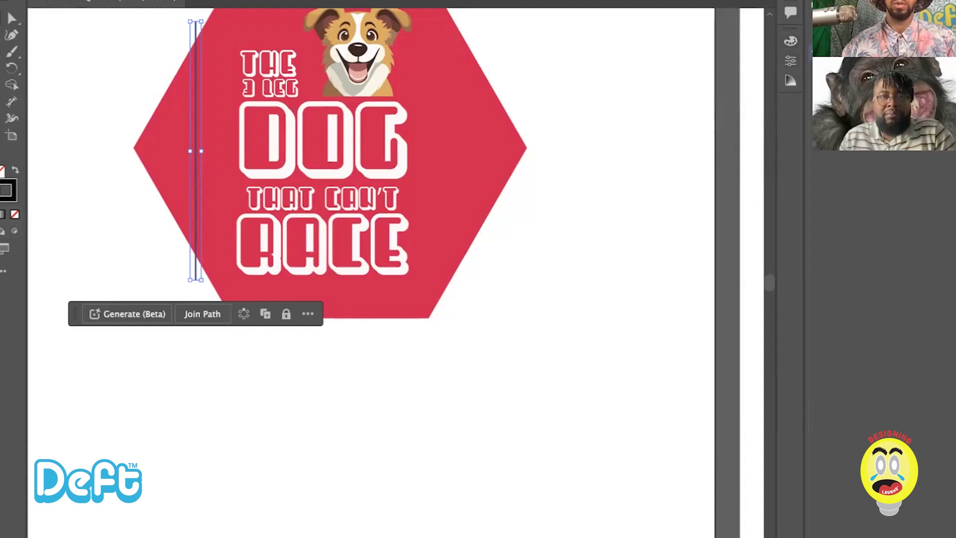
{"action": "left_click", "coordinate": [381, 1]}
{"action": "mouse_move", "coordinate": [413, 1]}
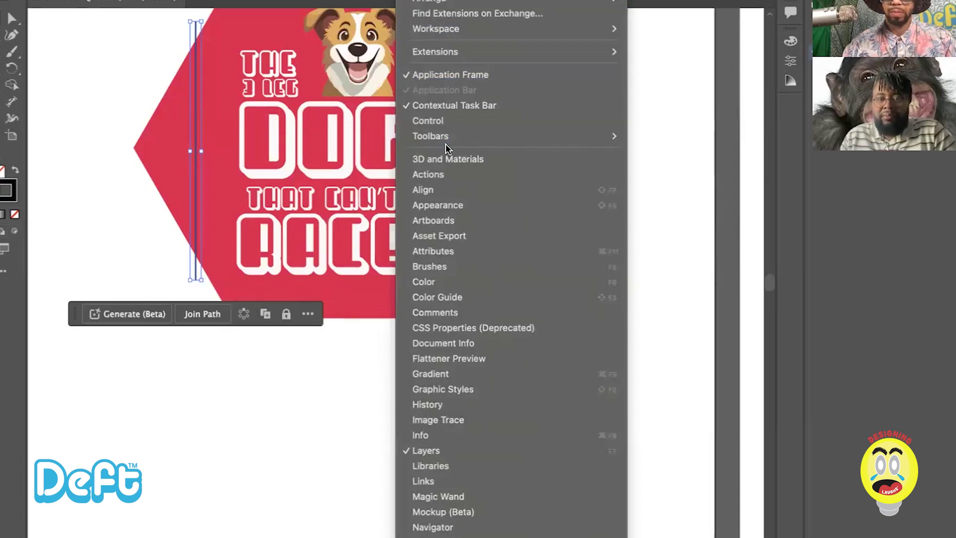
{"action": "scroll", "coordinate": [467, 270], "scroll_direction": "down", "scroll_amount": 6}
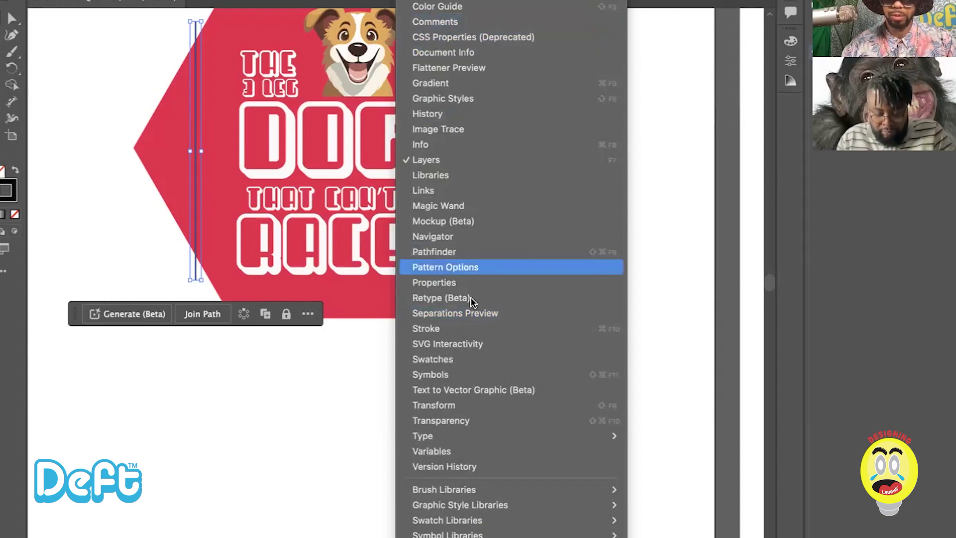
{"action": "left_click", "coordinate": [472, 329]}
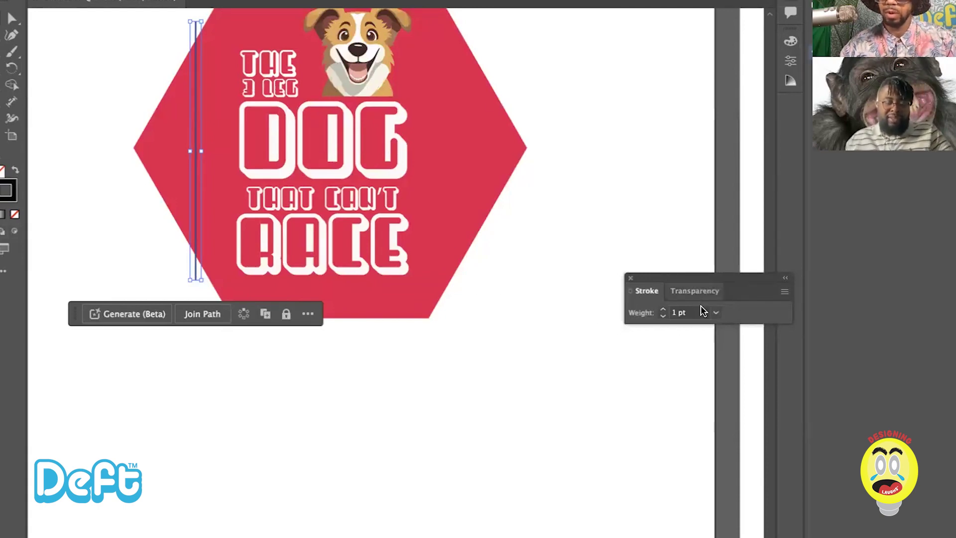
{"action": "left_click", "coordinate": [663, 309]}
{"action": "left_click", "coordinate": [663, 309]}
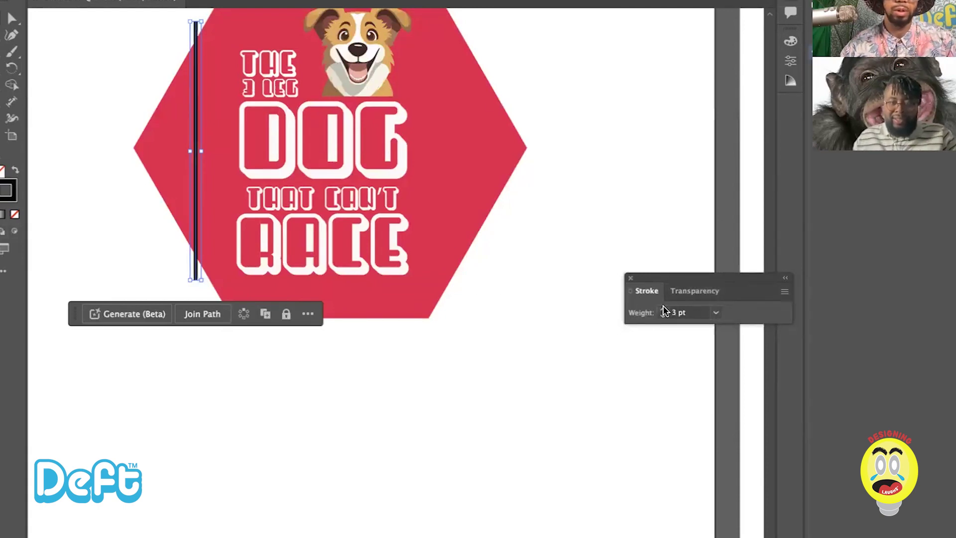
{"action": "left_click", "coordinate": [69, 166]}
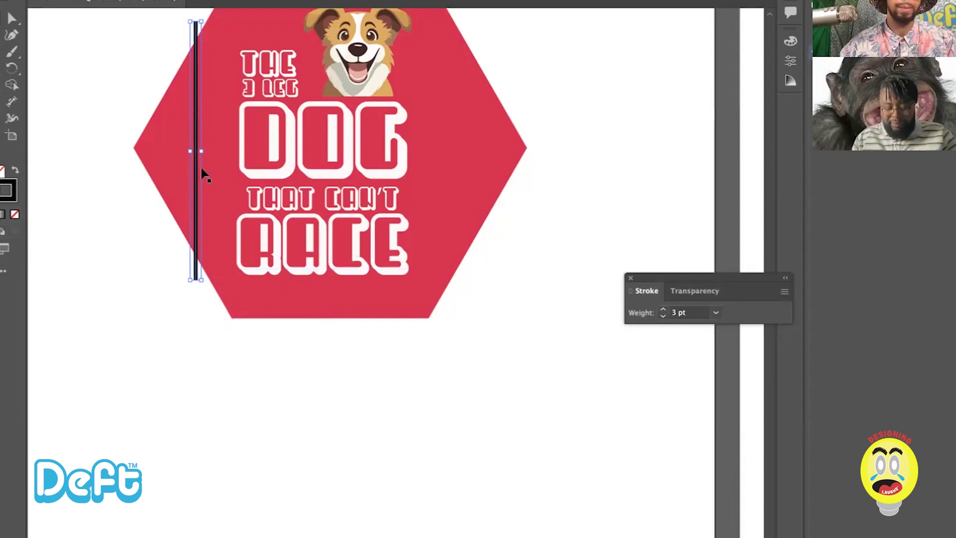
{"action": "double_click", "coordinate": [195, 180]}
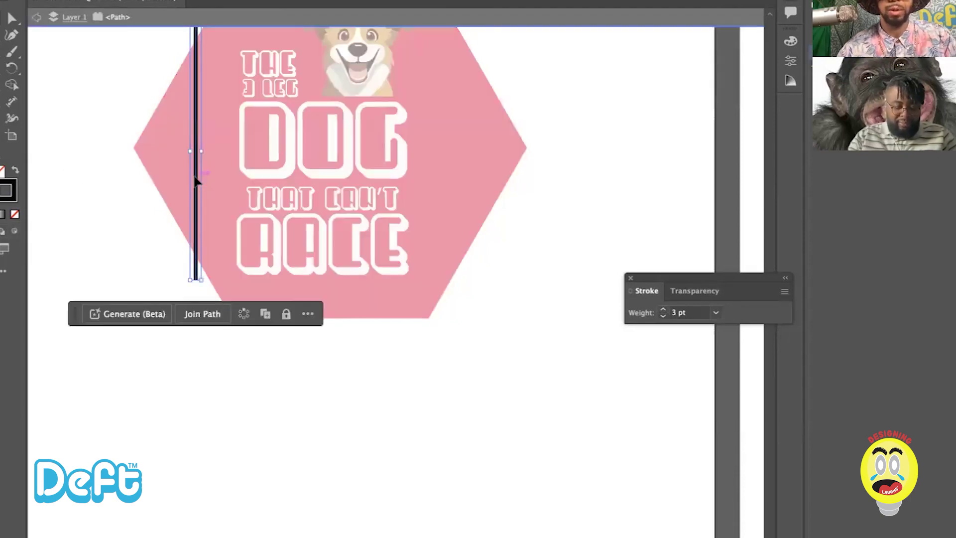
{"action": "left_click", "coordinate": [97, 198]}
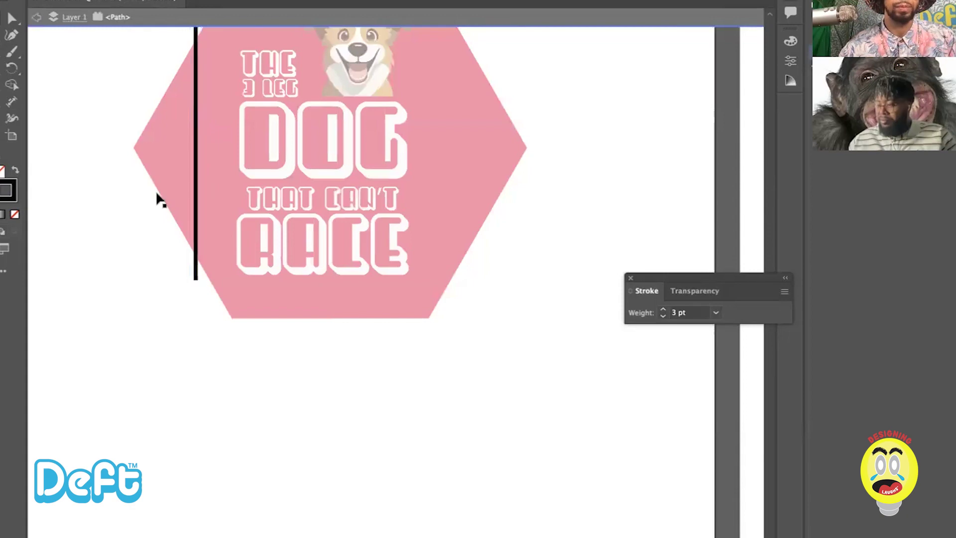
{"action": "key", "text": "Escape"}
Step: Duplicate the vertical line a short distance inward, between the original line and the title
{"action": "left_click", "coordinate": [195, 175]}
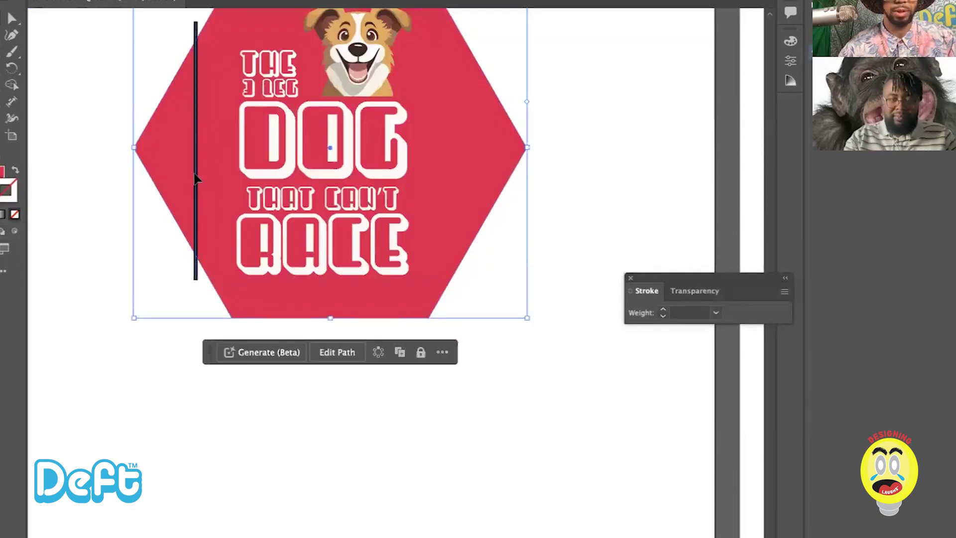
{"action": "left_click_drag", "start_coordinate": [197, 178], "coordinate": [215, 175]}
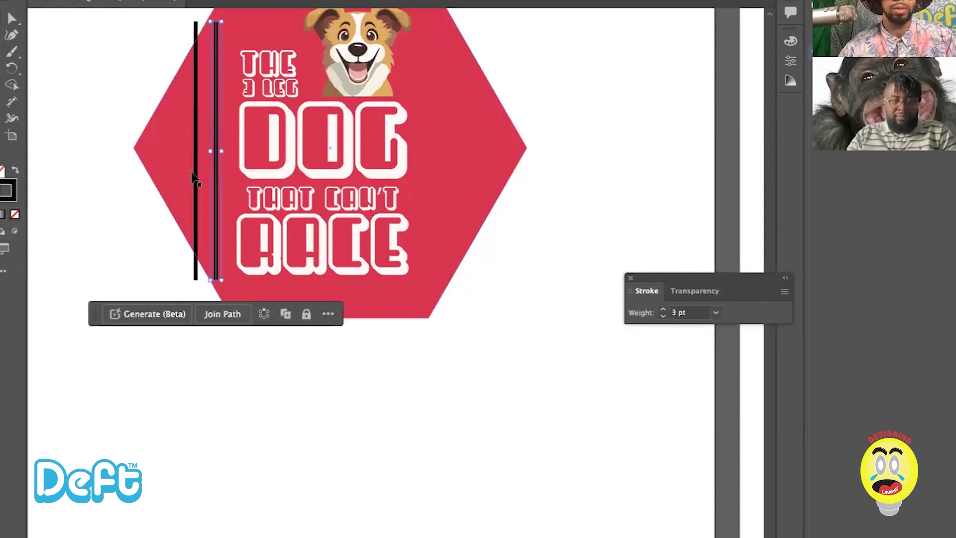
{"action": "left_click", "coordinate": [195, 178], "text": "shift"}
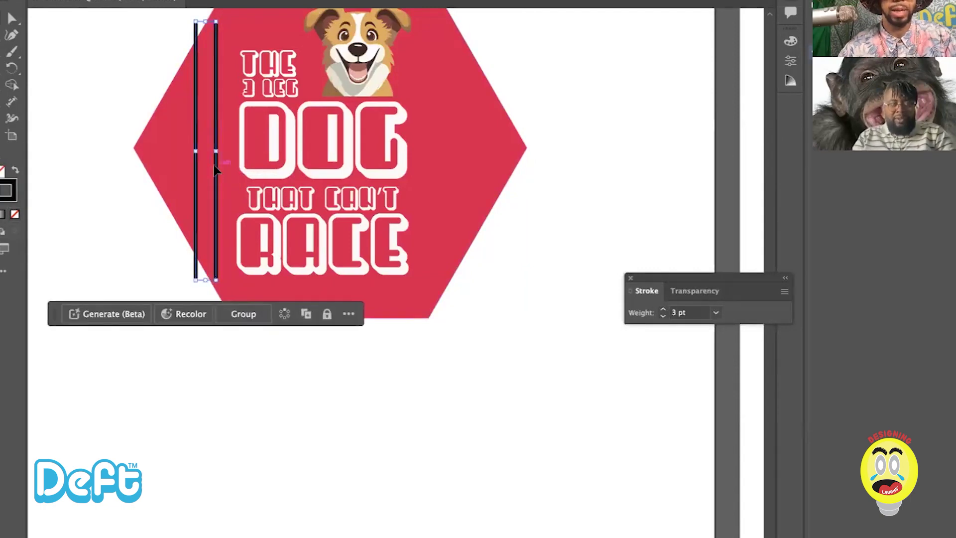
{"action": "left_click", "coordinate": [214, 165], "text": "shift"}
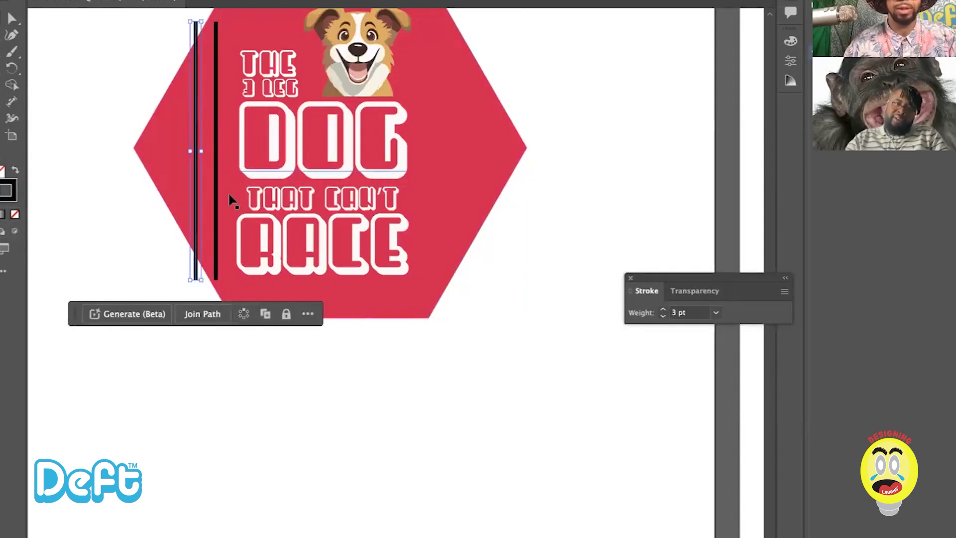
{"action": "left_click", "coordinate": [145, 249]}
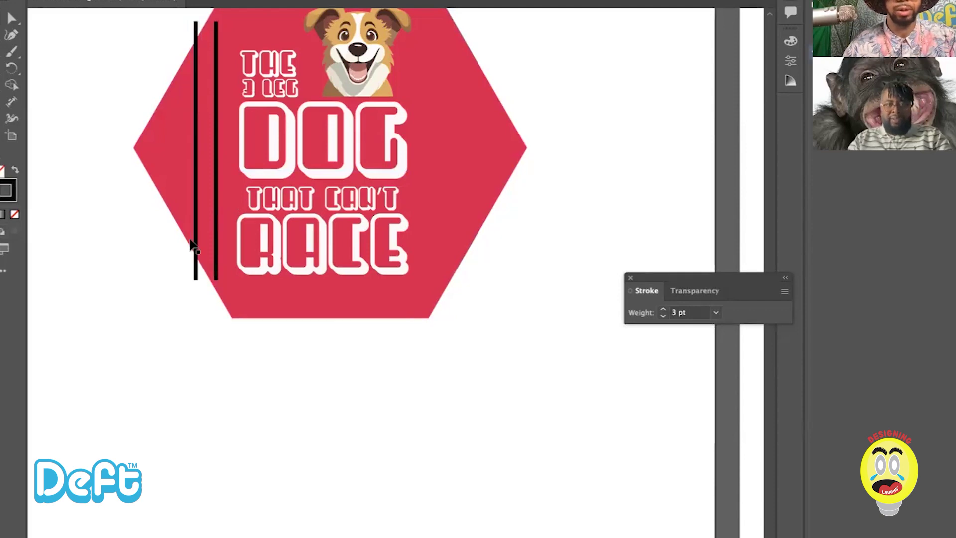
Step: Lengthen the inner vertical line up to the hexagon's top edge and down past its bottom edge
{"action": "left_click", "coordinate": [215, 230]}
{"action": "left_click_drag", "start_coordinate": [211, 281], "coordinate": [213, 334]}
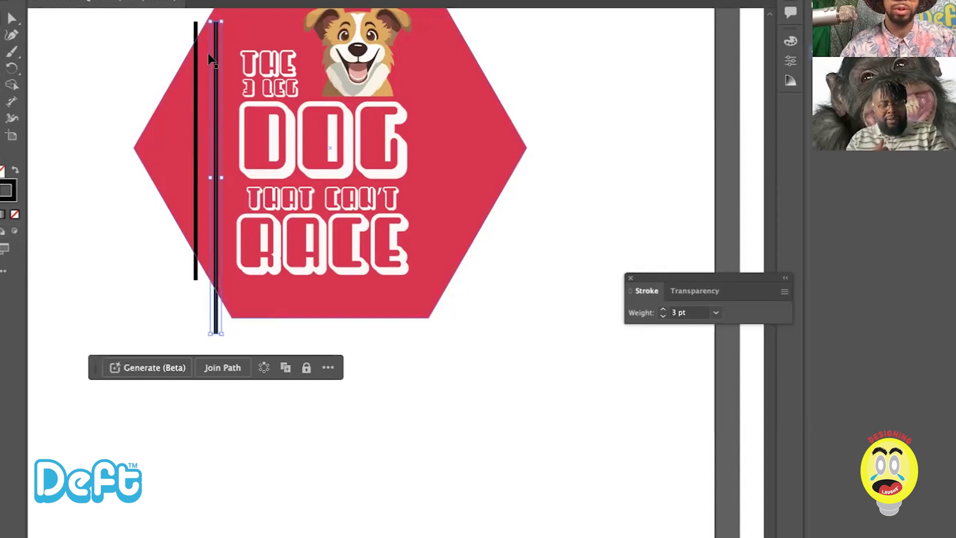
{"action": "scroll", "coordinate": [209, 59], "scroll_direction": "up", "scroll_amount": 5}
{"action": "scroll", "coordinate": [209, 58], "scroll_direction": "right", "scroll_amount": 1}
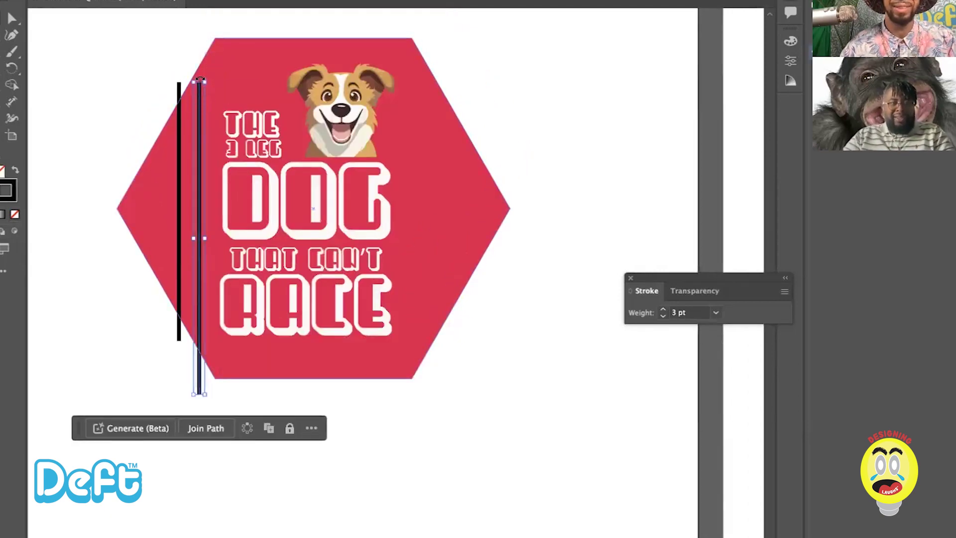
{"action": "key", "text": "ctrl+z"}
{"action": "left_click_drag", "start_coordinate": [188, 79], "coordinate": [199, 37]}
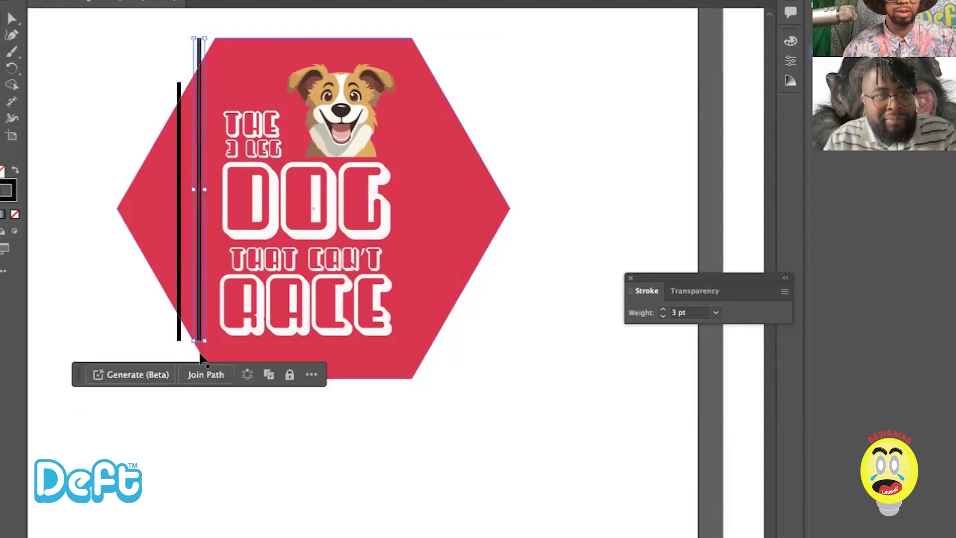
{"action": "left_click_drag", "start_coordinate": [200, 341], "coordinate": [200, 432]}
Step: Duplicate both vertical lines onto the hexagon's right part and give the copies a white #FFFFFF stroke
{"action": "left_click", "coordinate": [178, 148], "text": "shift"}
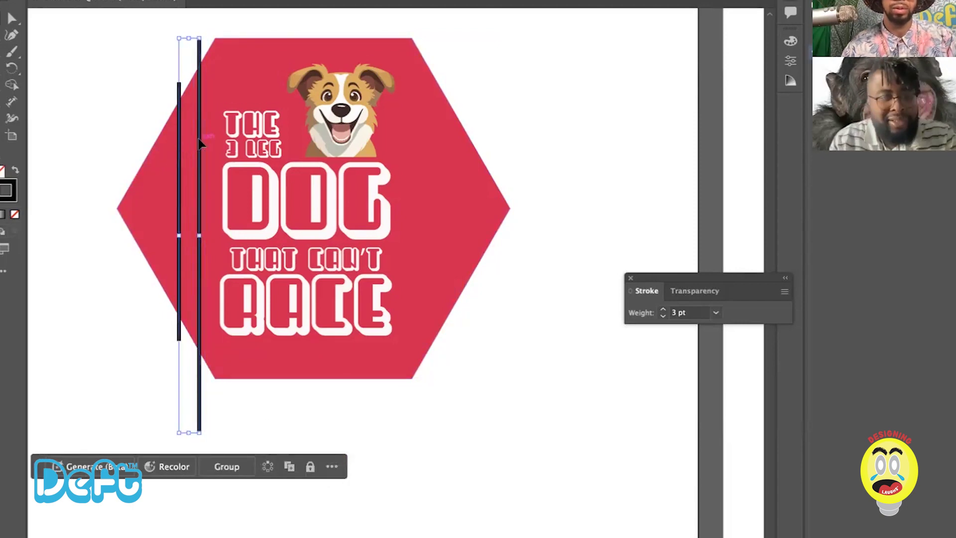
{"action": "left_click_drag", "start_coordinate": [198, 139], "coordinate": [451, 148]}
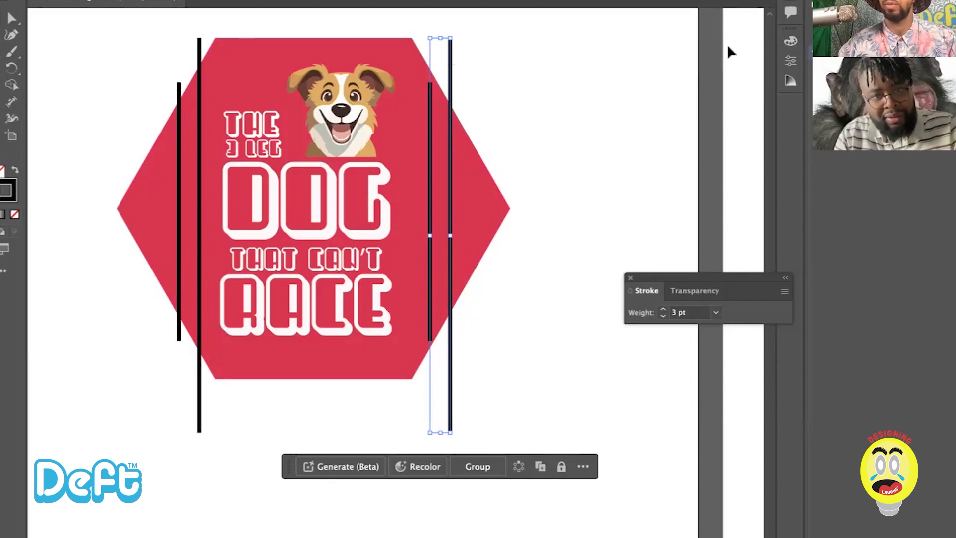
{"action": "left_click", "coordinate": [798, 41]}
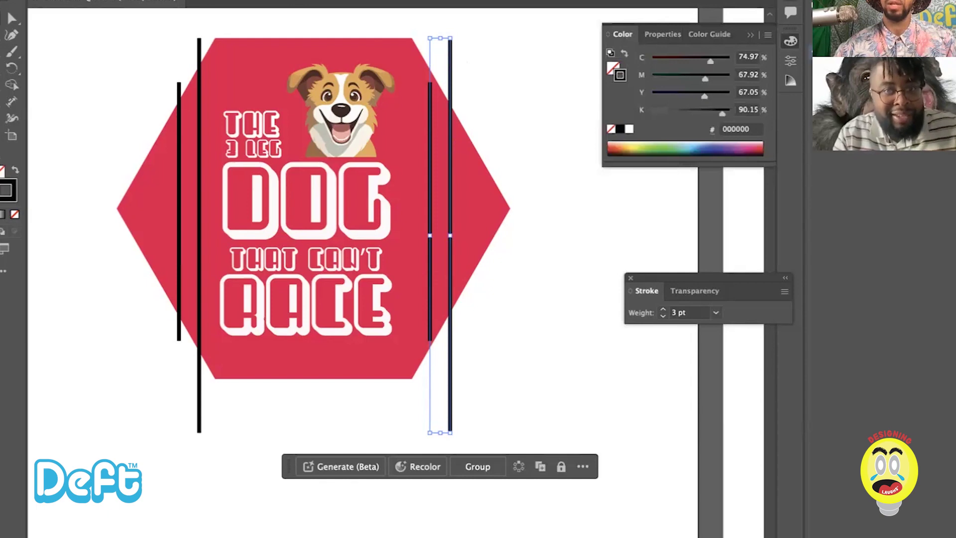
{"action": "left_click", "coordinate": [629, 128]}
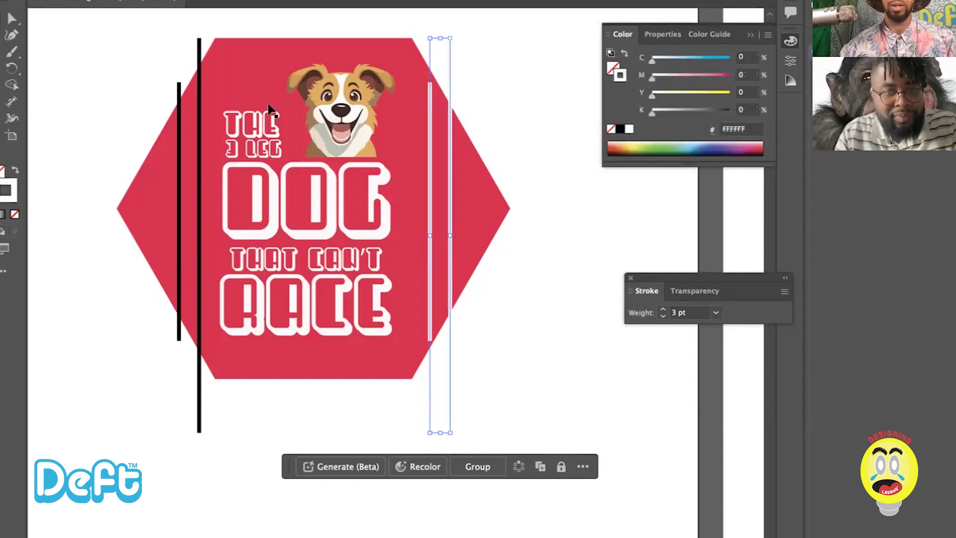
Step: Sample the white lines with the Eyedropper to recolour the two black lines left of the title white
{"action": "key", "text": "i"}
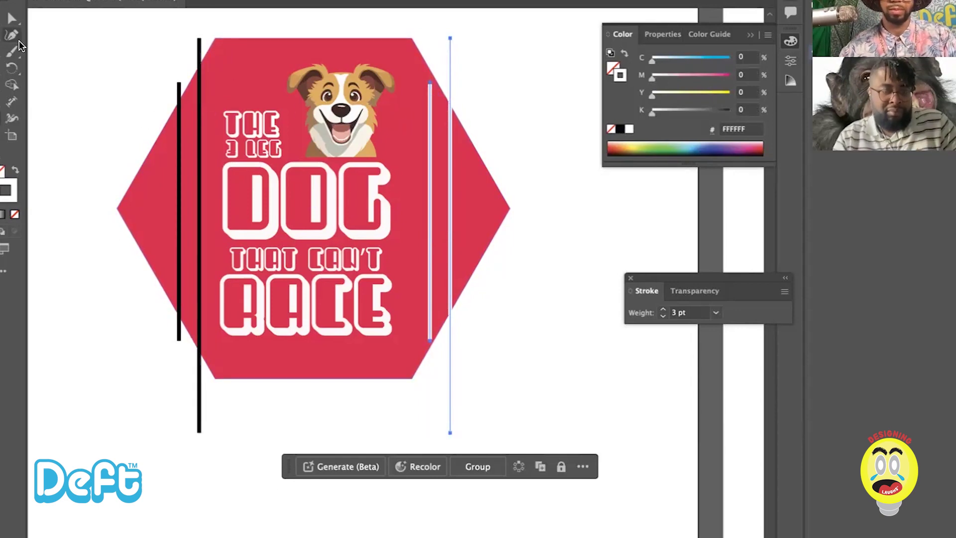
{"action": "left_click", "coordinate": [163, 30]}
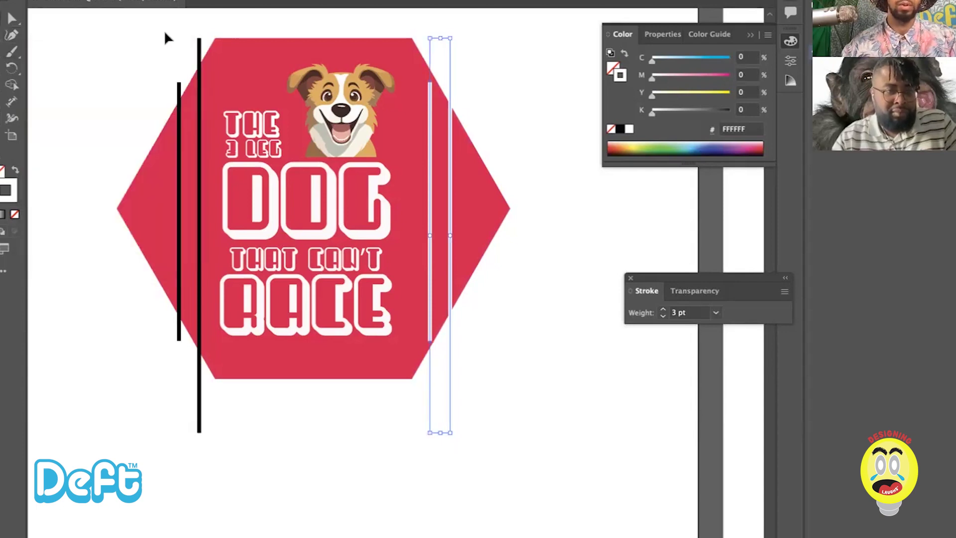
{"action": "left_click", "coordinate": [180, 264]}
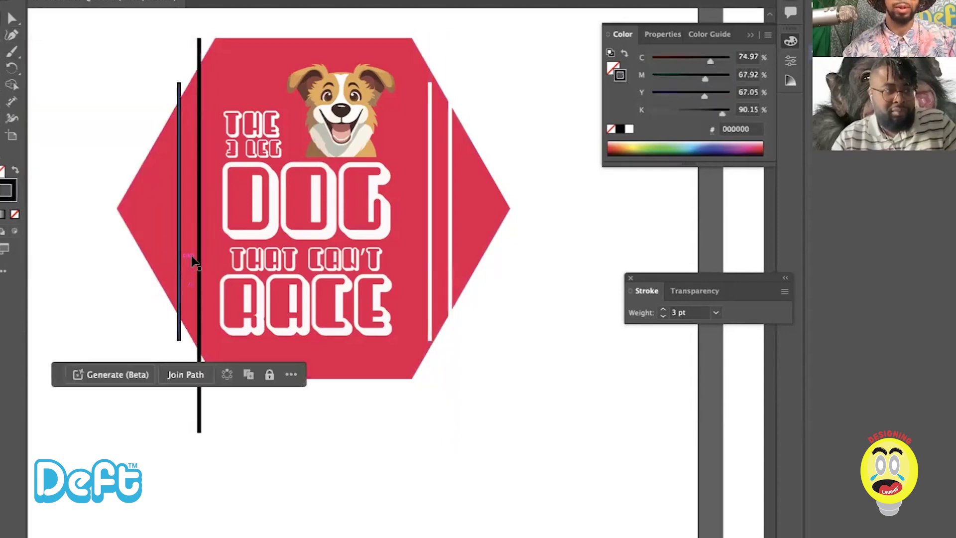
{"action": "left_click", "coordinate": [199, 251], "text": "shift"}
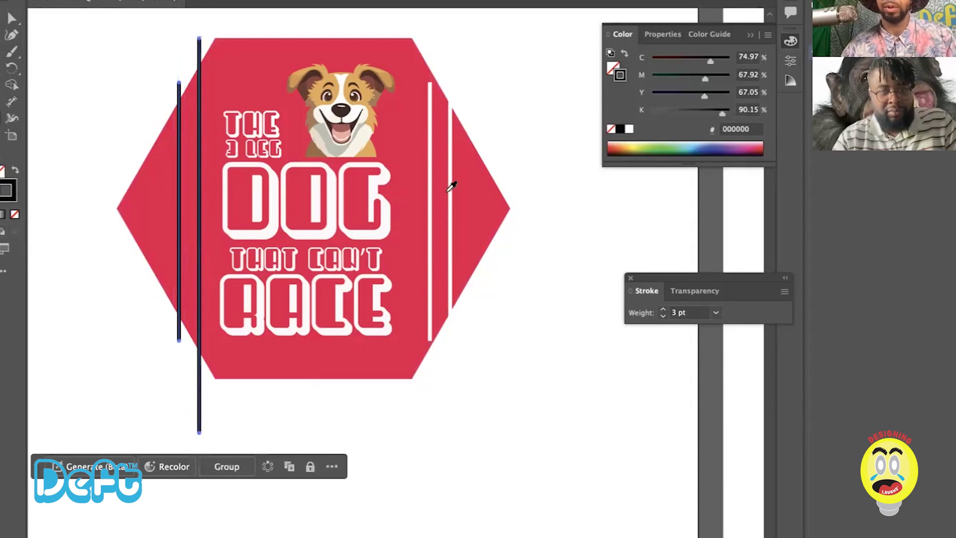
{"action": "left_click", "coordinate": [430, 173]}
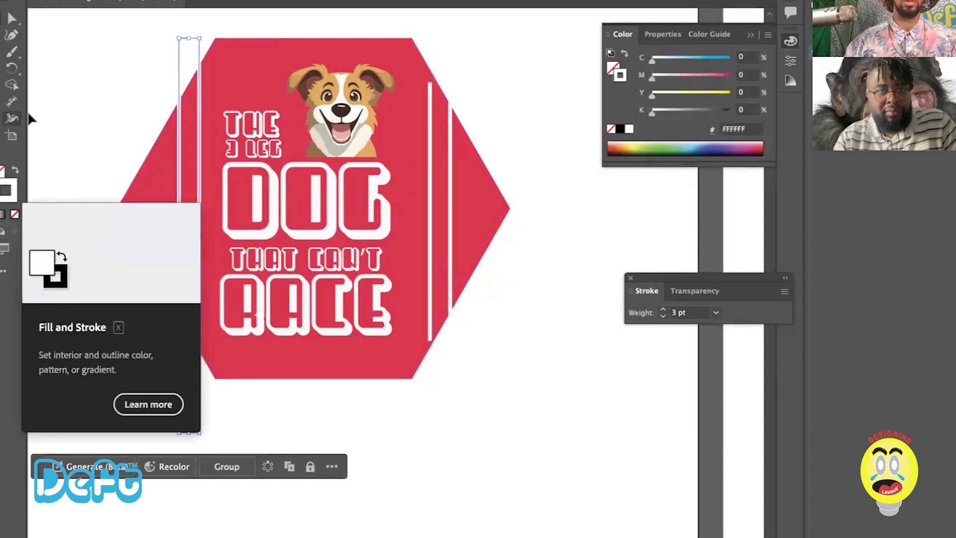
{"action": "left_click", "coordinate": [44, 105]}
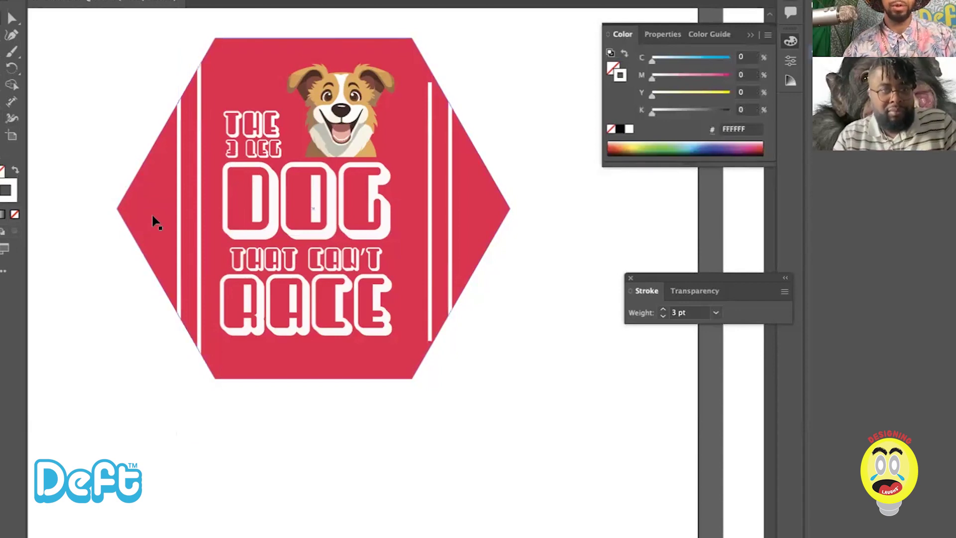
{"action": "left_click", "coordinate": [153, 219]}
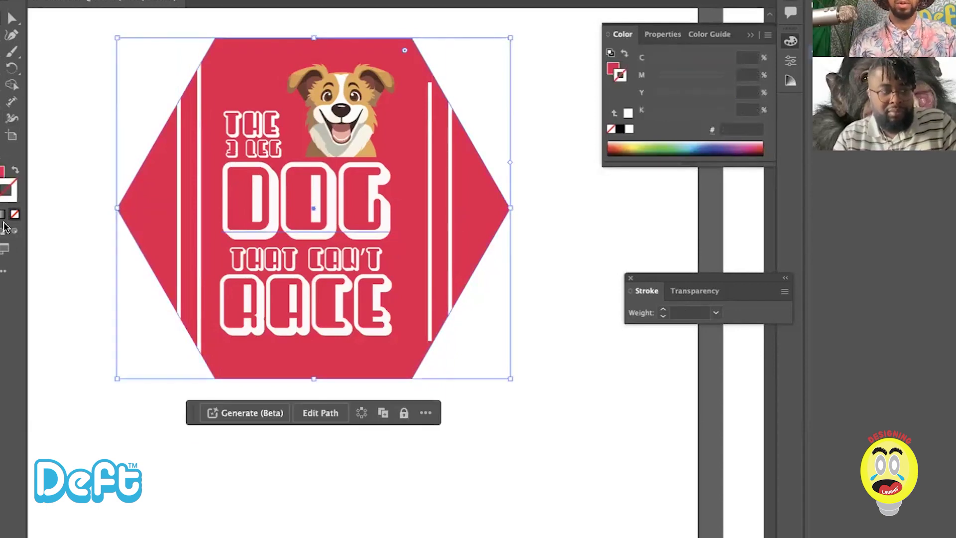
{"action": "left_click", "coordinate": [117, 231]}
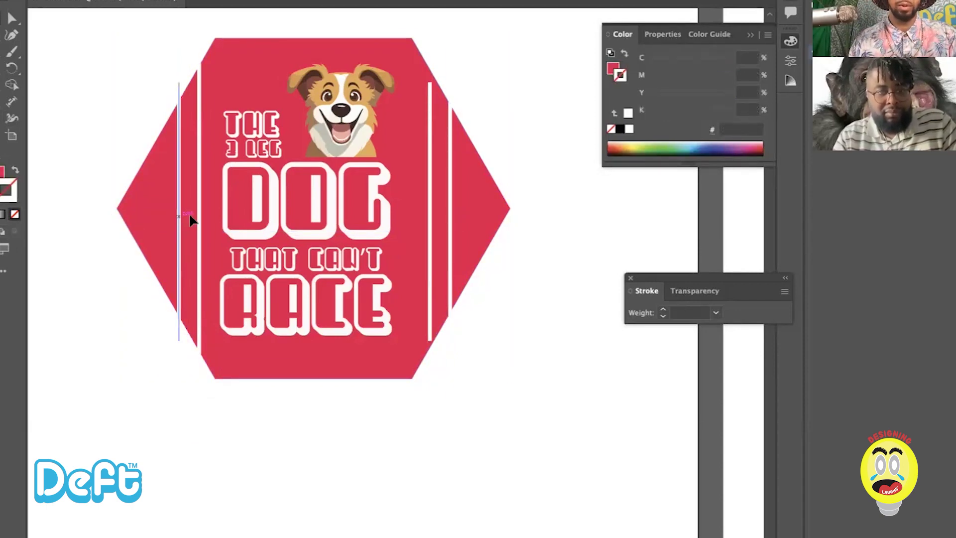
{"action": "left_click", "coordinate": [190, 215]}
{"action": "left_click", "coordinate": [199, 212], "text": "shift"}
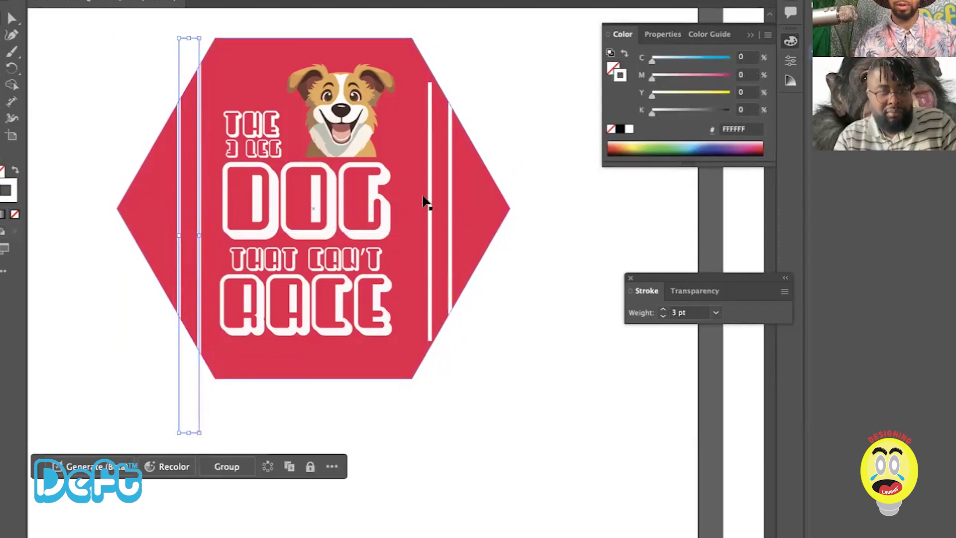
{"action": "left_click", "coordinate": [450, 190], "text": "shift"}
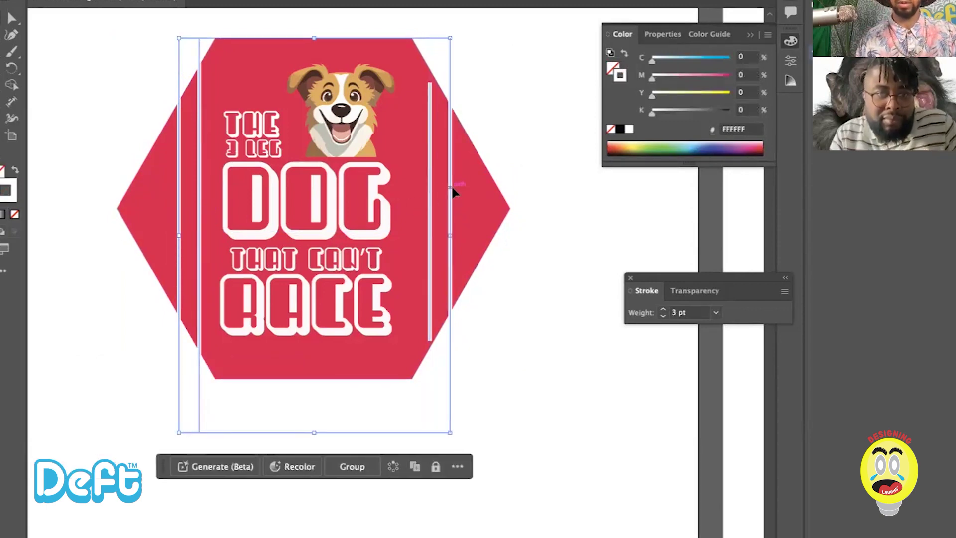
{"action": "left_click", "coordinate": [141, 220], "text": "shift"}
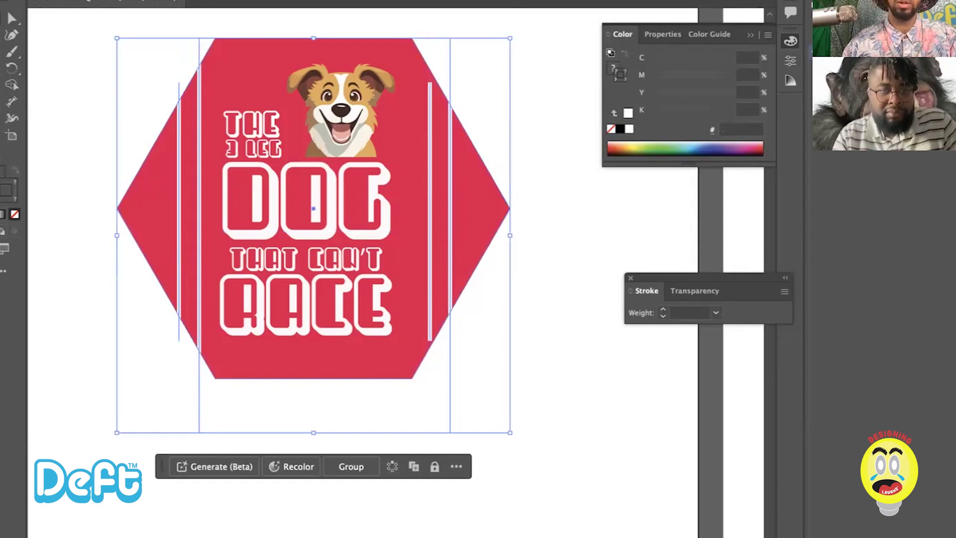
{"action": "left_click", "coordinate": [72, 149]}
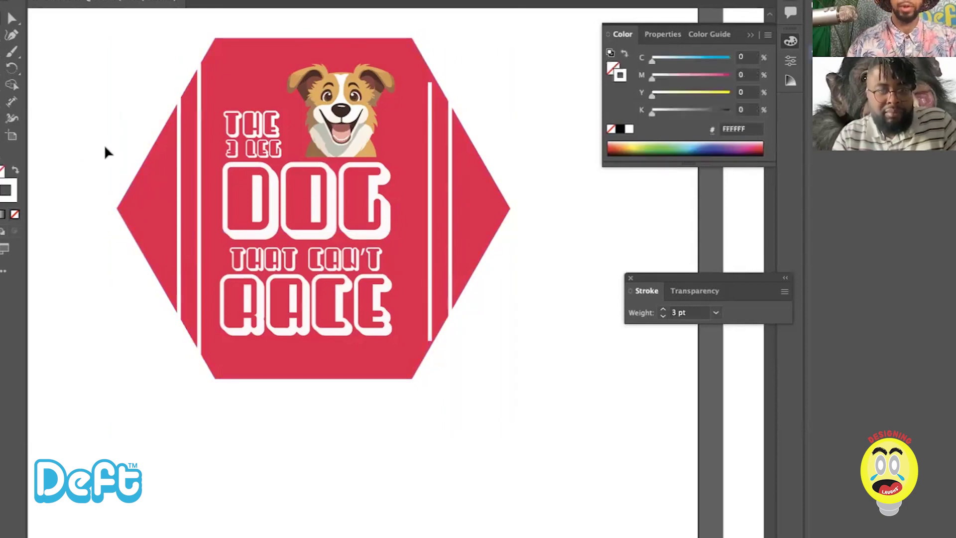
Step: Move the two white lines right of the title further outward so both cut across the hexagon's slanted edges
{"action": "scroll", "coordinate": [105, 150], "scroll_direction": "left", "scroll_amount": 2}
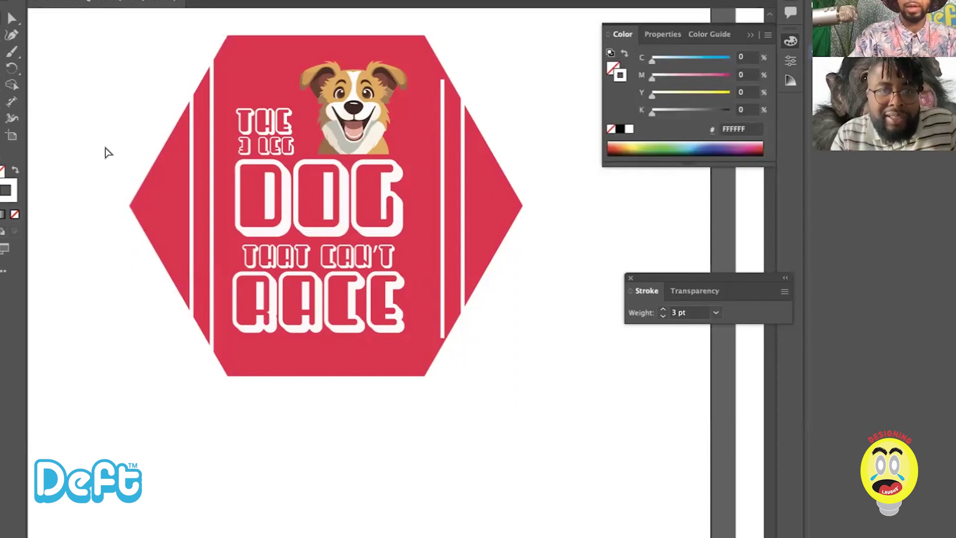
{"action": "key", "text": "ctrl+minus"}
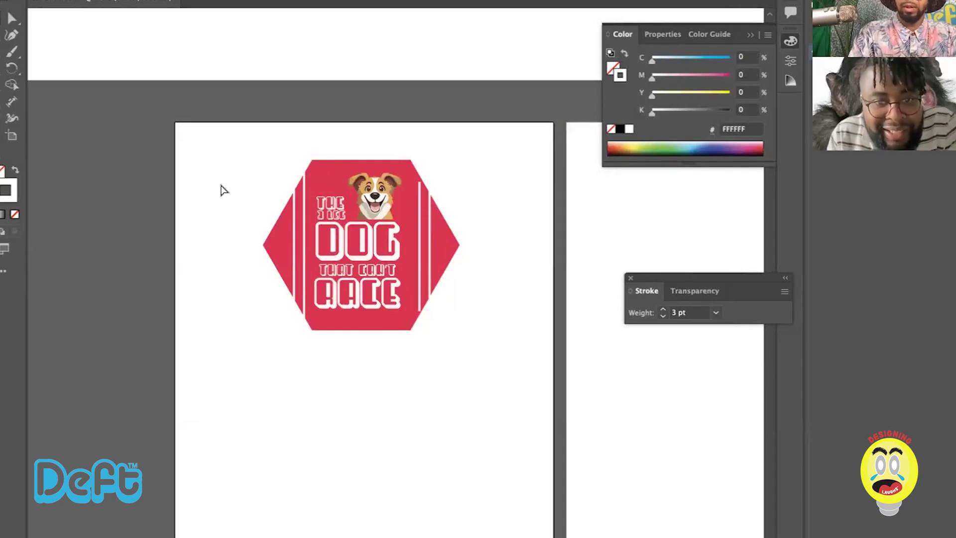
{"action": "key", "text": "ctrl+equal"}
{"action": "scroll", "coordinate": [222, 191], "scroll_direction": "up", "scroll_amount": 5}
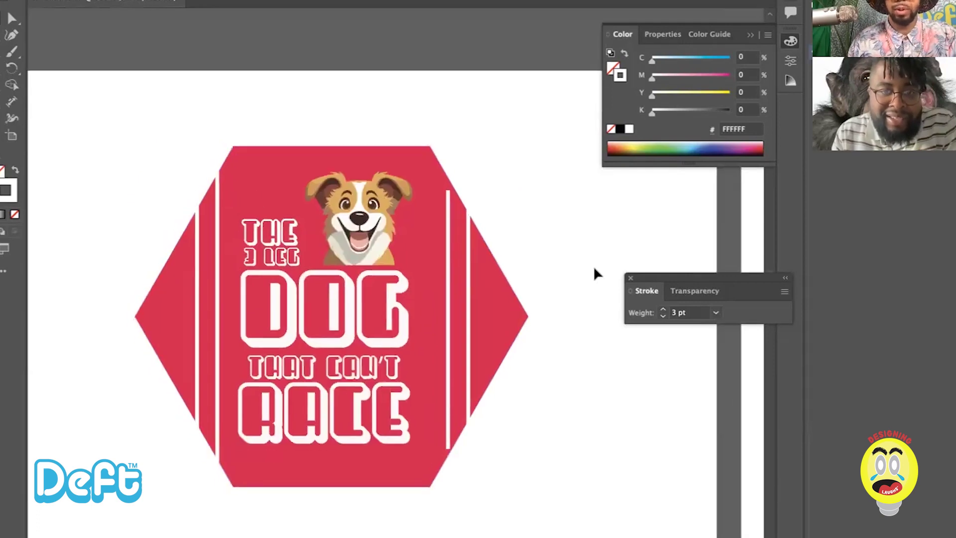
{"action": "left_click", "coordinate": [450, 229]}
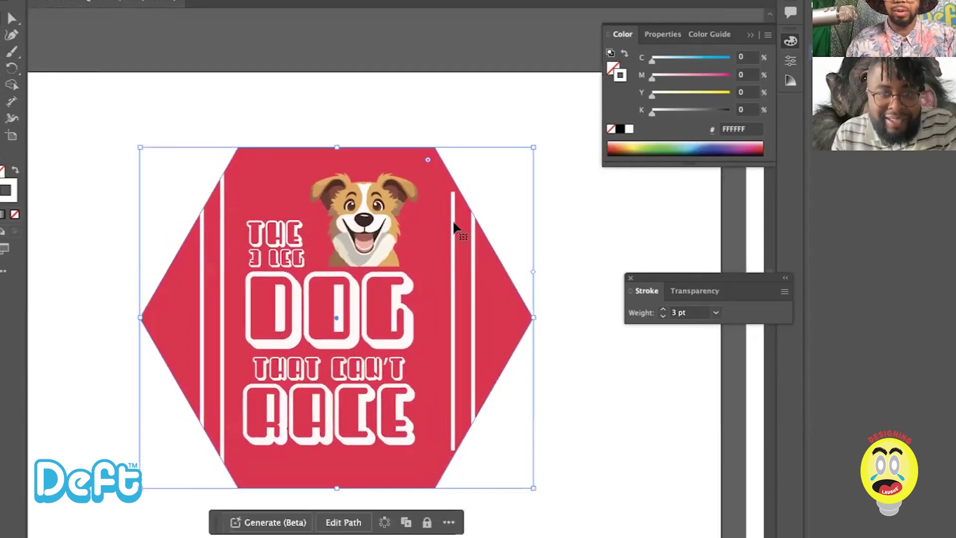
{"action": "left_click", "coordinate": [453, 222]}
{"action": "left_click", "coordinate": [473, 232], "text": "shift"}
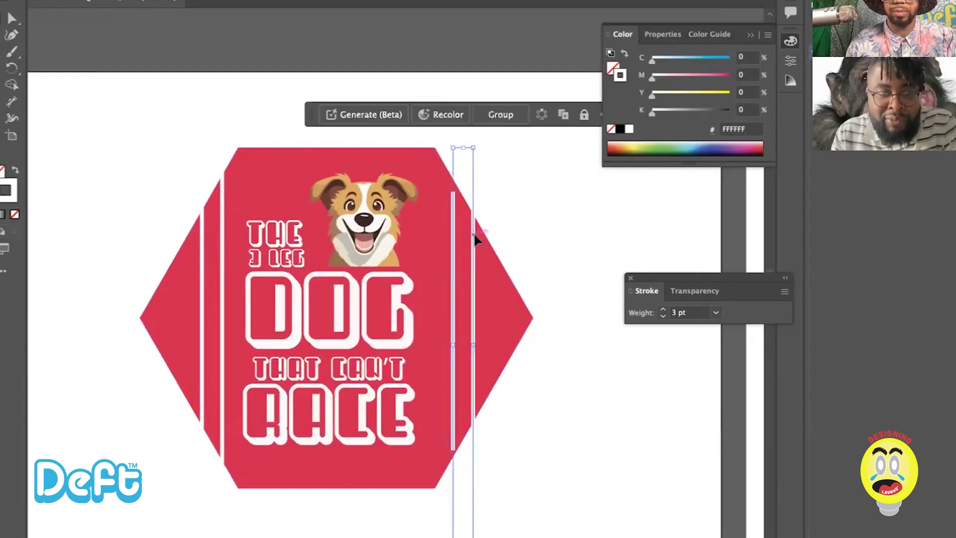
{"action": "left_click_drag", "start_coordinate": [453, 240], "coordinate": [470, 233]}
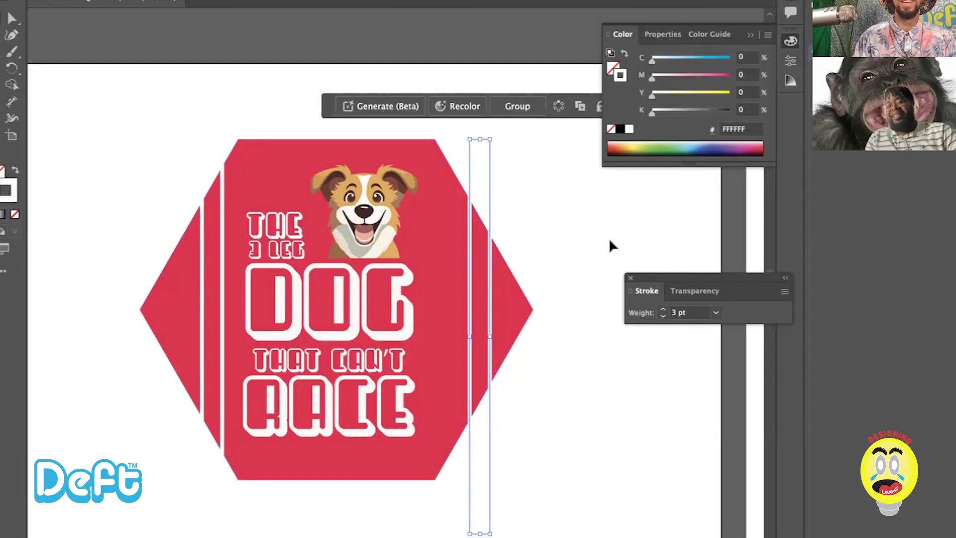
{"action": "key", "text": "ctrl+minus"}
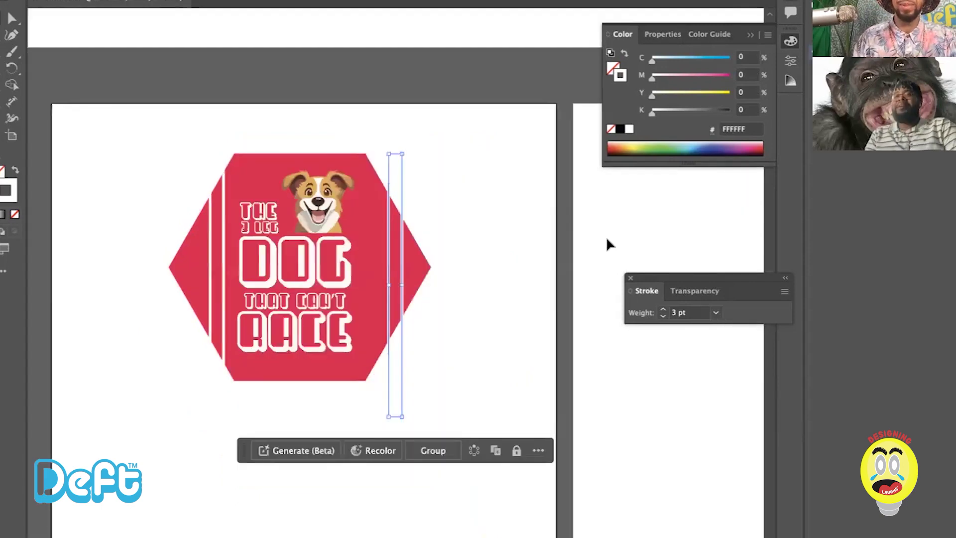
{"action": "left_click", "coordinate": [503, 220]}
{"action": "scroll", "coordinate": [378, 237], "scroll_direction": "left", "scroll_amount": 1}
{"action": "scroll", "coordinate": [378, 237], "scroll_direction": "down", "scroll_amount": 1}
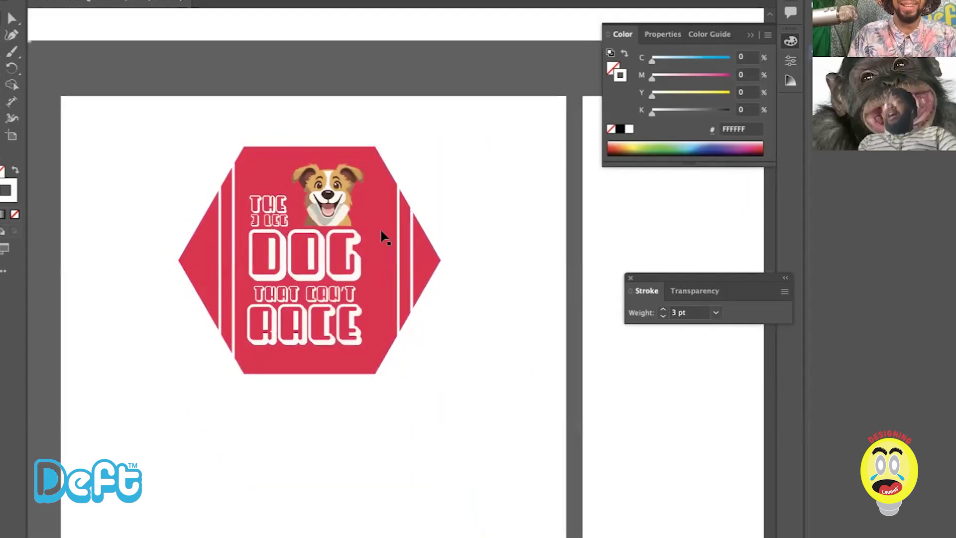
{"action": "scroll", "coordinate": [383, 237], "scroll_direction": "up", "scroll_amount": 1}
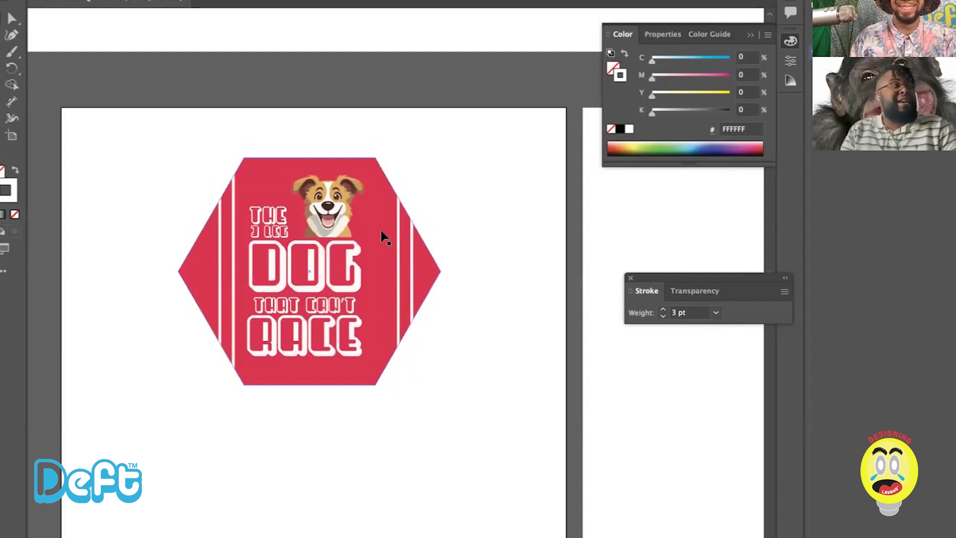
Step: Move the stacked title and dog face together slightly right to centre them between the hexagon's white line pairs
{"action": "left_click", "coordinate": [436, 236]}
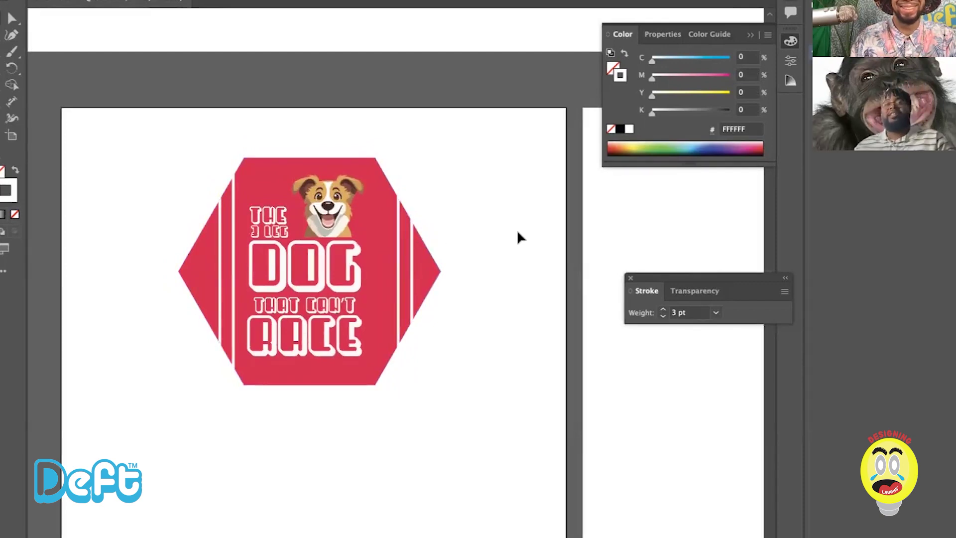
{"action": "scroll", "coordinate": [521, 228], "scroll_direction": "right", "scroll_amount": 1}
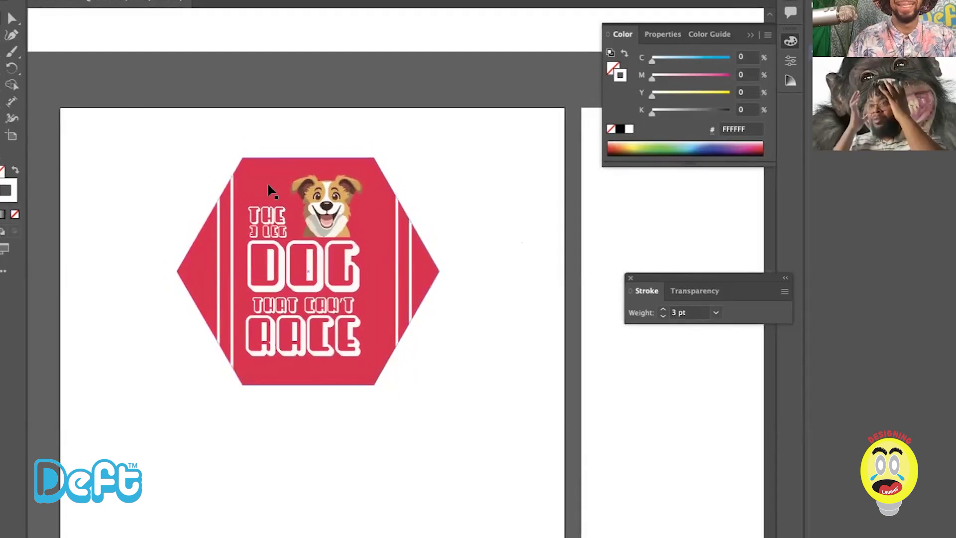
{"action": "mouse_move", "coordinate": [260, 110]}
{"action": "left_mouse_down"}
{"action": "mouse_move", "coordinate": [371, 388]}
{"action": "mouse_move", "coordinate": [360, 420]}
{"action": "mouse_move", "coordinate": [347, 422]}
{"action": "left_mouse_up"}
{"action": "scroll", "coordinate": [377, 299], "scroll_direction": "up", "scroll_amount": 1}
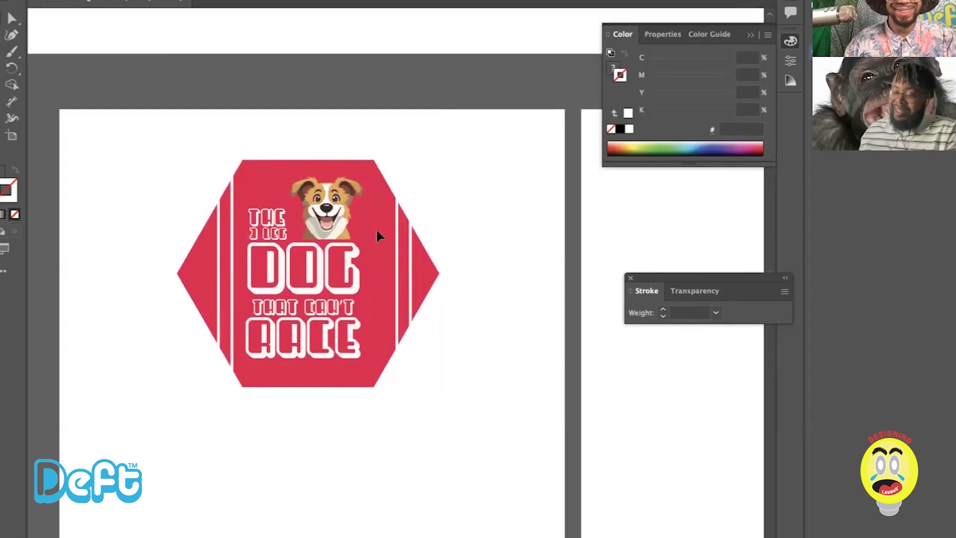
{"action": "left_click", "coordinate": [371, 299]}
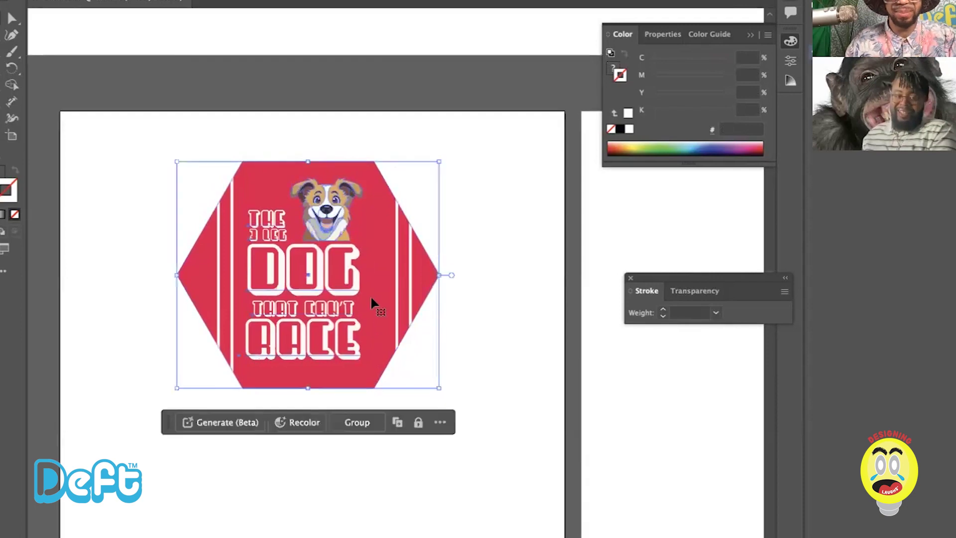
{"action": "left_click", "coordinate": [365, 372]}
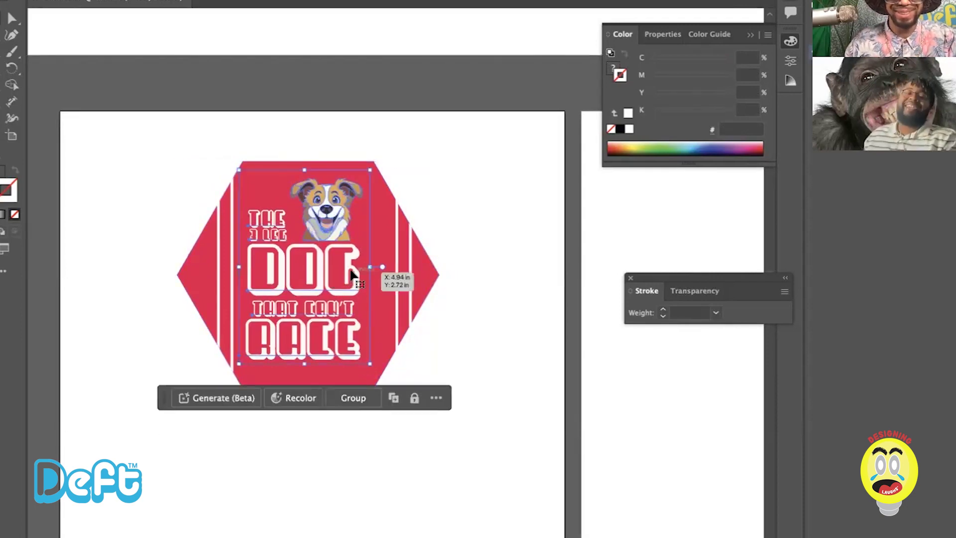
{"action": "left_click_drag", "start_coordinate": [355, 273], "coordinate": [361, 275]}
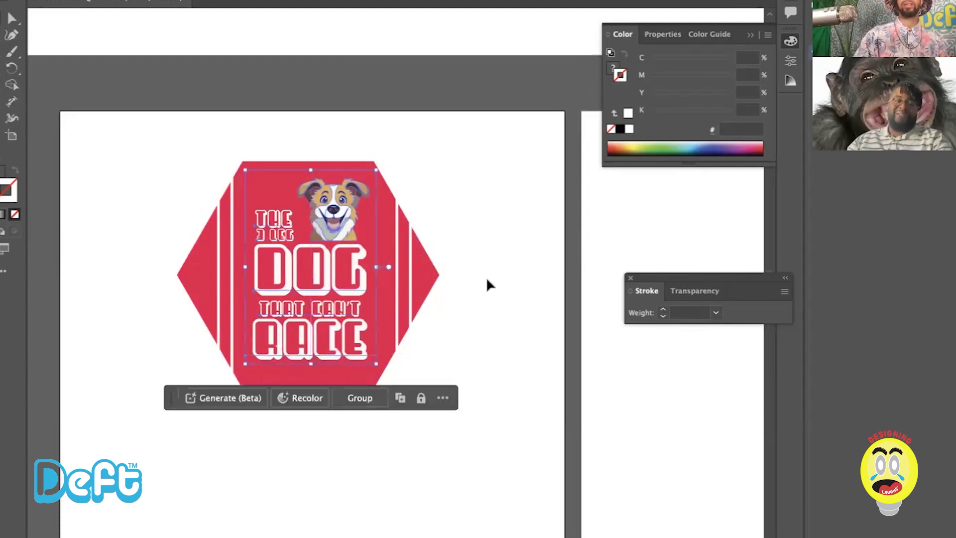
{"action": "left_click", "coordinate": [487, 281]}
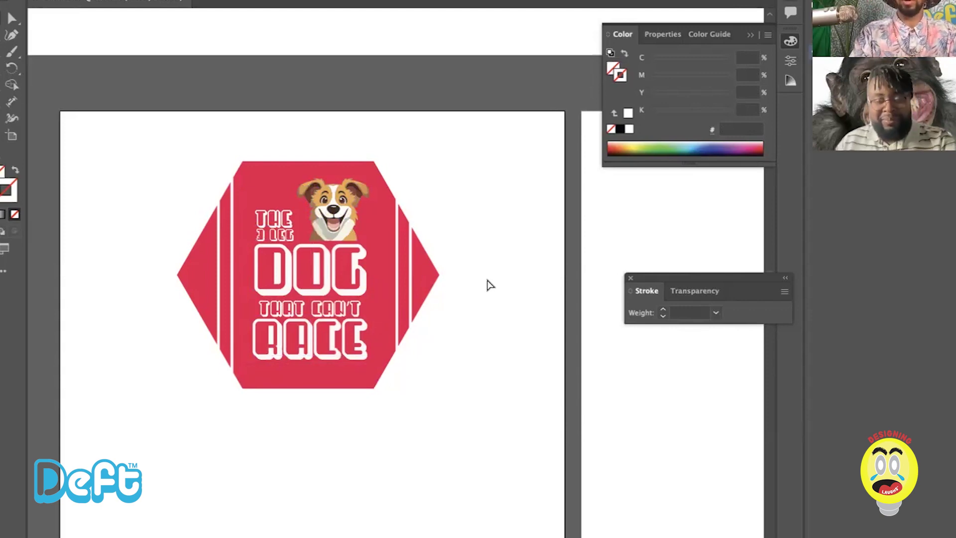
Step: Draw a tall rectangle on the blank middle artboard beside the logo artboard
{"action": "key", "text": "ctrl+minus"}
{"action": "key", "text": "ctrl+minus"}
{"action": "key", "text": "ctrl+minus"}
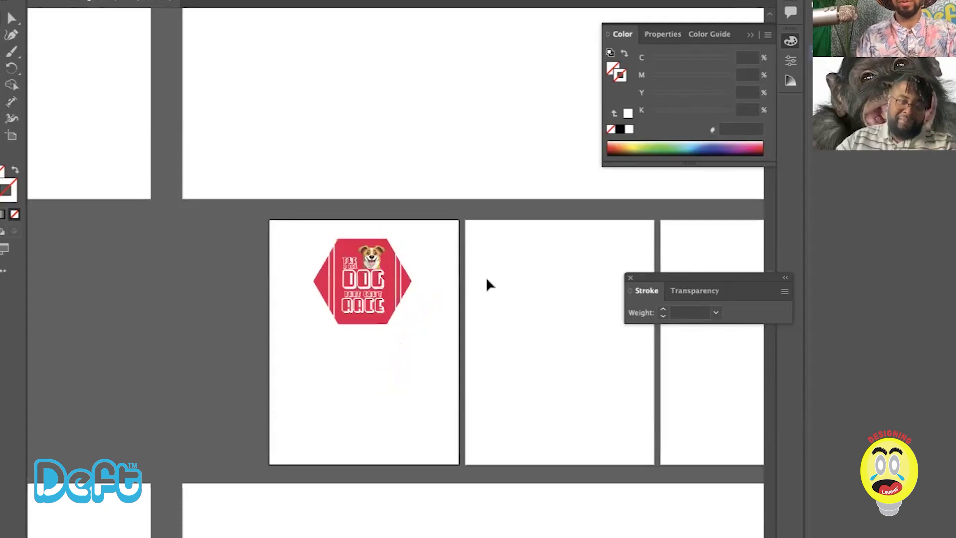
{"action": "scroll", "coordinate": [482, 276], "scroll_direction": "down", "scroll_amount": 5}
{"action": "scroll", "coordinate": [482, 276], "scroll_direction": "right", "scroll_amount": 4}
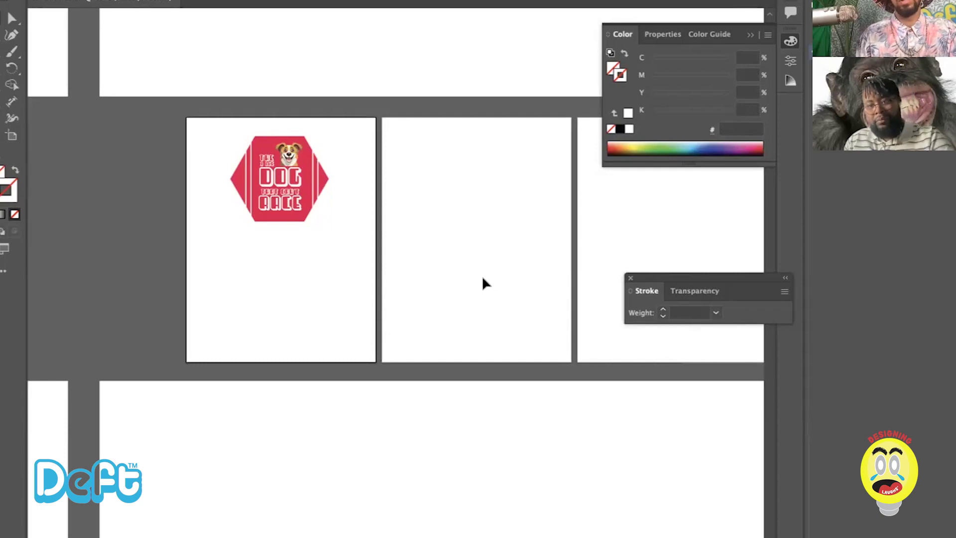
{"action": "scroll", "coordinate": [482, 277], "scroll_direction": "up", "scroll_amount": 10}
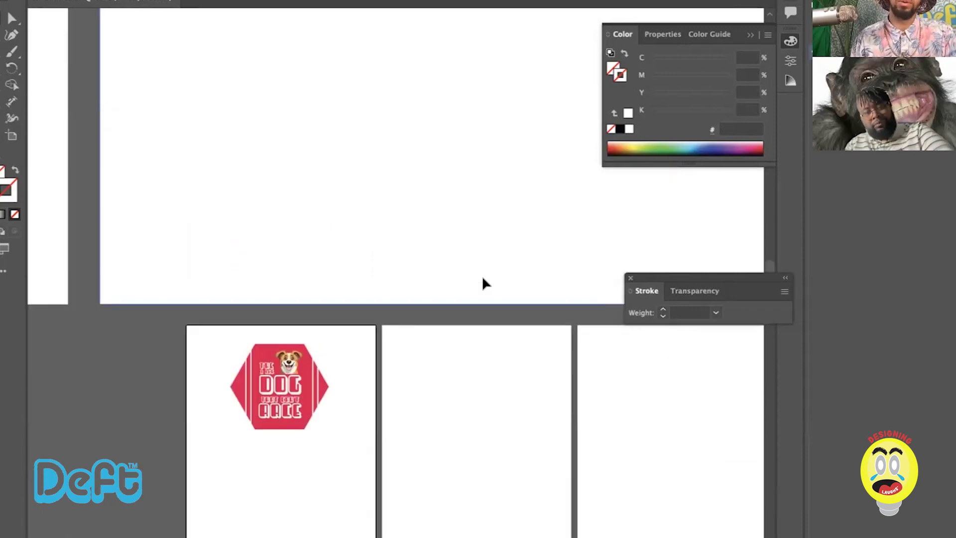
{"action": "scroll", "coordinate": [482, 283], "scroll_direction": "down", "scroll_amount": 5}
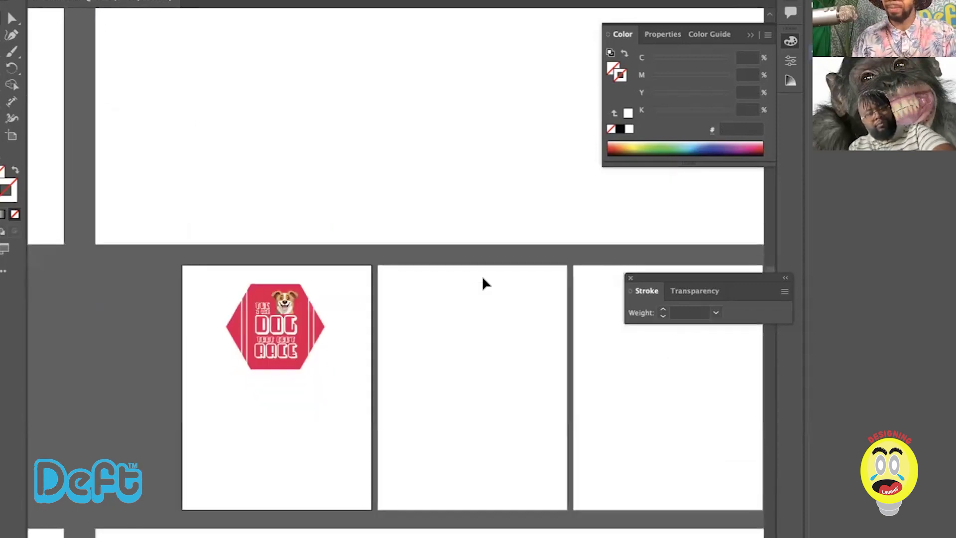
{"action": "scroll", "coordinate": [482, 283], "scroll_direction": "right", "scroll_amount": 2}
{"action": "scroll", "coordinate": [482, 278], "scroll_direction": "down", "scroll_amount": 4}
{"action": "scroll", "coordinate": [482, 278], "scroll_direction": "right", "scroll_amount": 4}
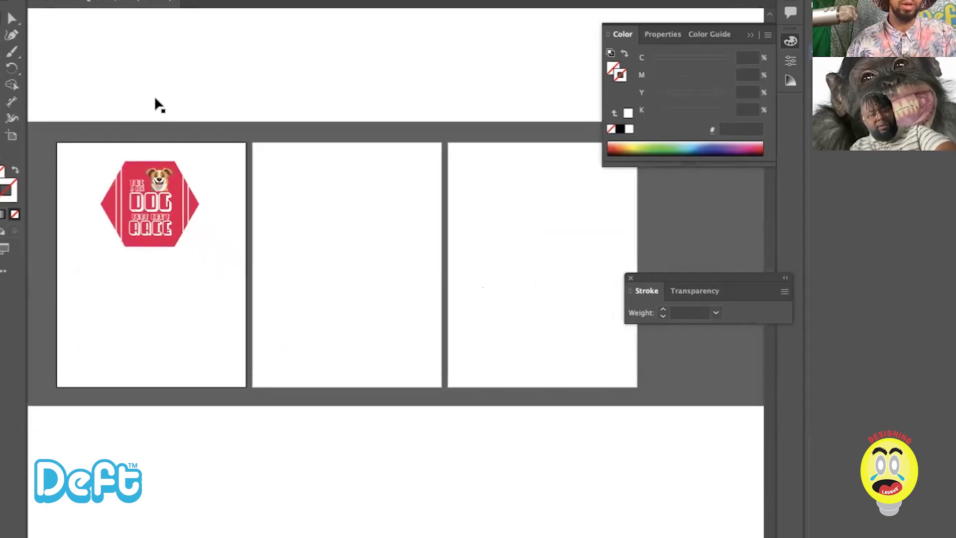
{"action": "left_click", "coordinate": [12, 51]}
{"action": "left_click_drag", "start_coordinate": [12, 51], "coordinate": [37, 51]}
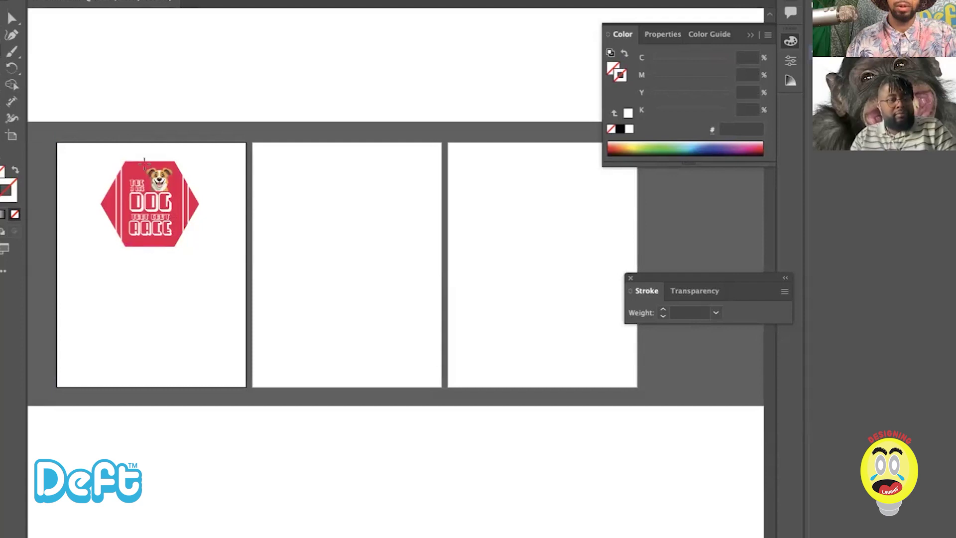
{"action": "left_click_drag", "start_coordinate": [303, 181], "coordinate": [412, 363]}
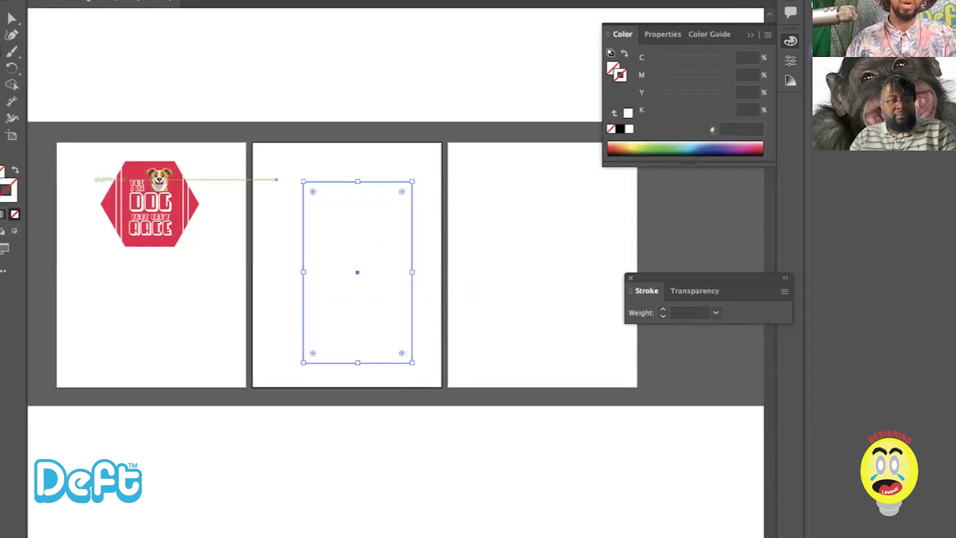
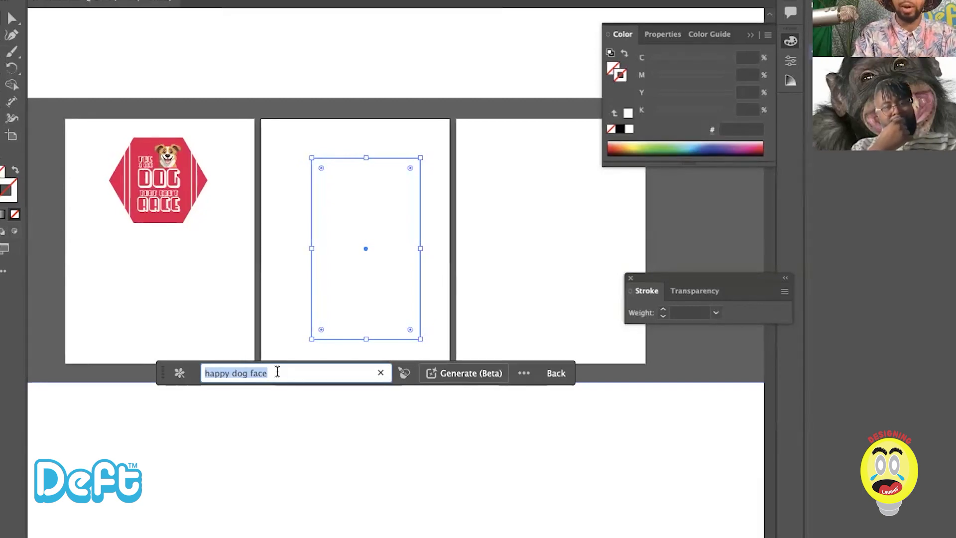
Step: Generate a vector graphic in the rectangle from the prompt "black t-shirt unisex"
{"action": "type", "text": "bl"}
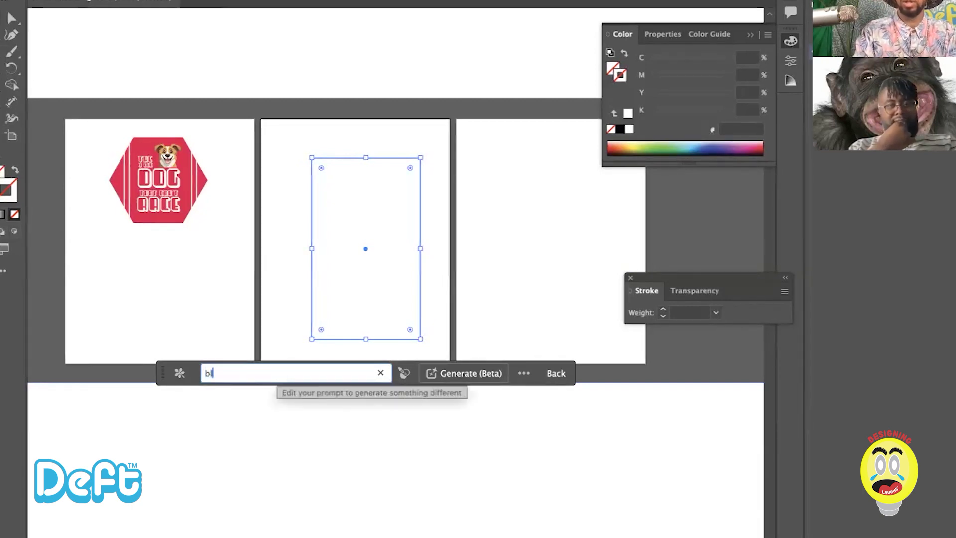
{"action": "type", "text": "an"}
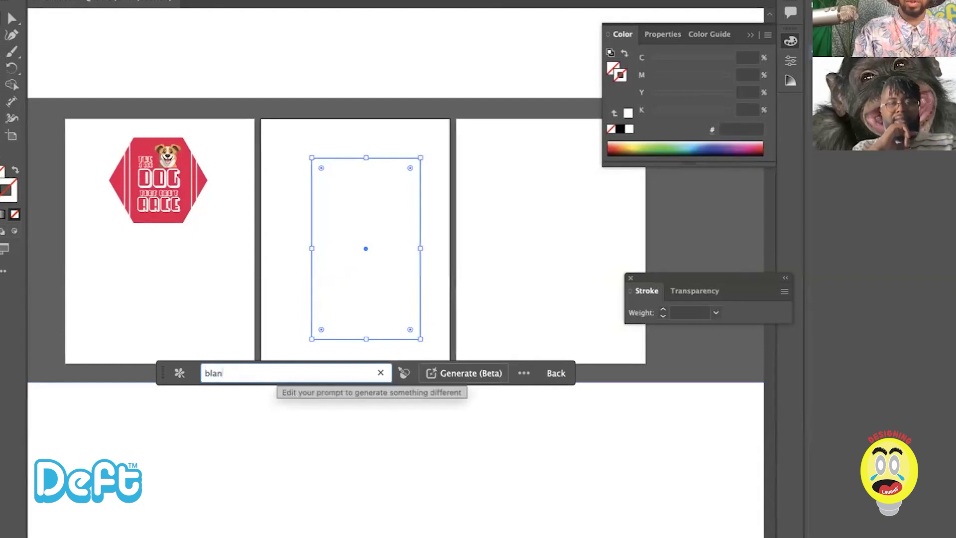
{"action": "key", "text": "BackSpace"}
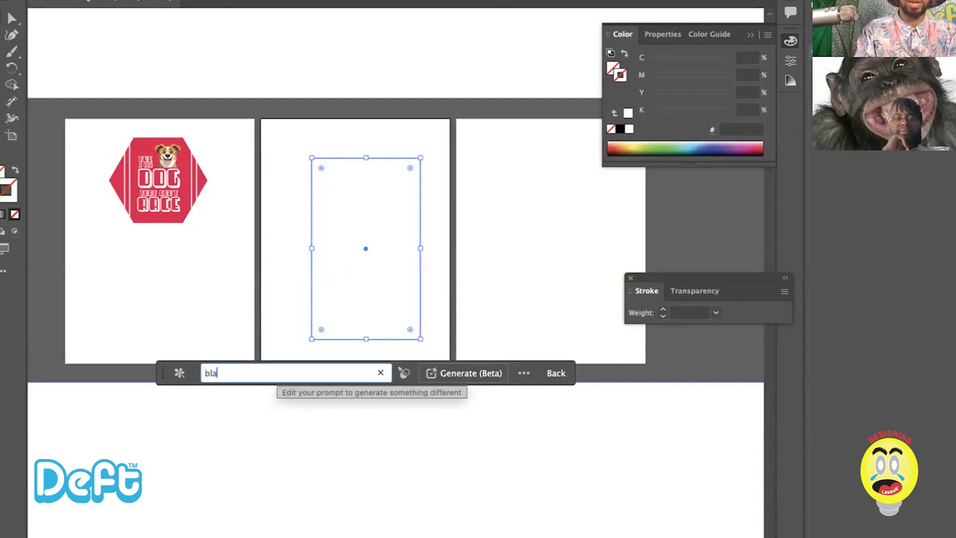
{"action": "type", "text": "ck "}
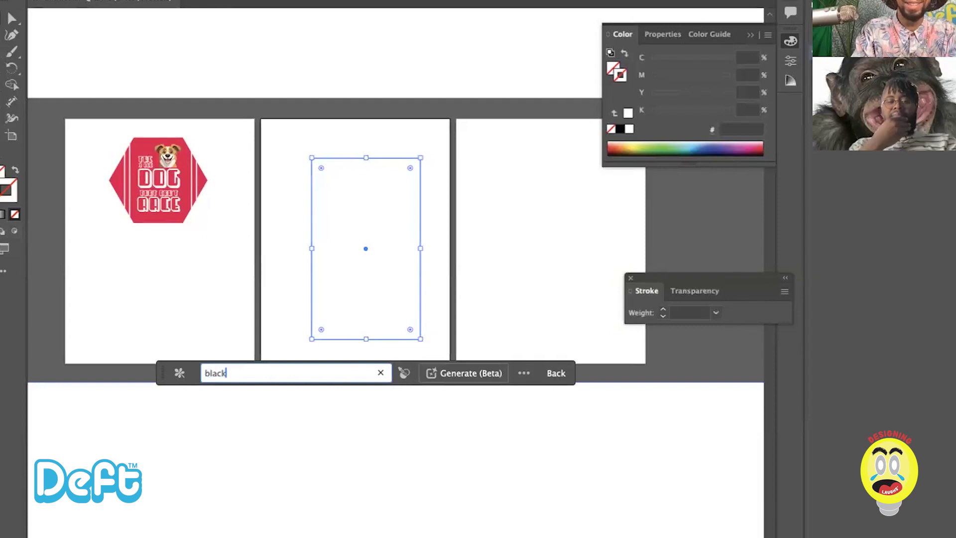
{"action": "type", "text": "t-"}
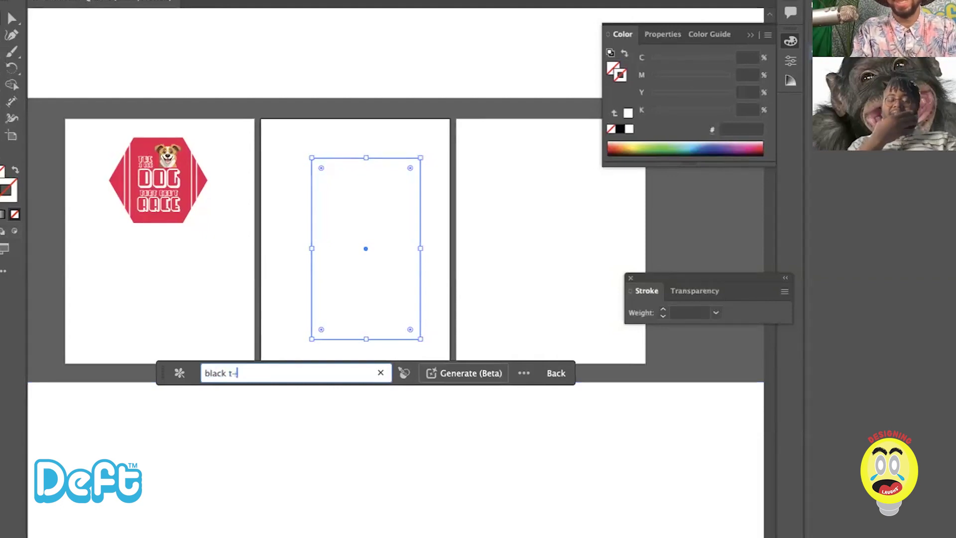
{"action": "type", "text": "shirt"}
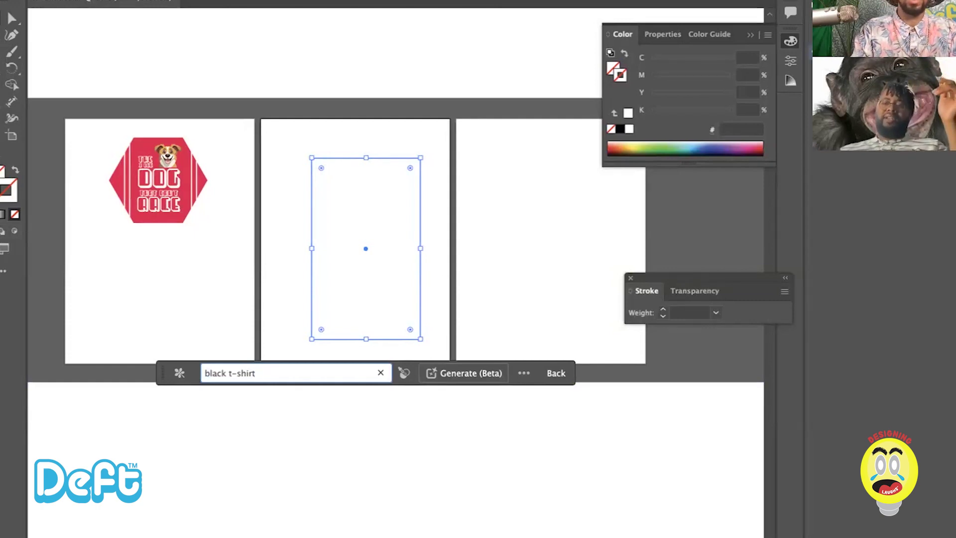
{"action": "type", "text": "unisex"}
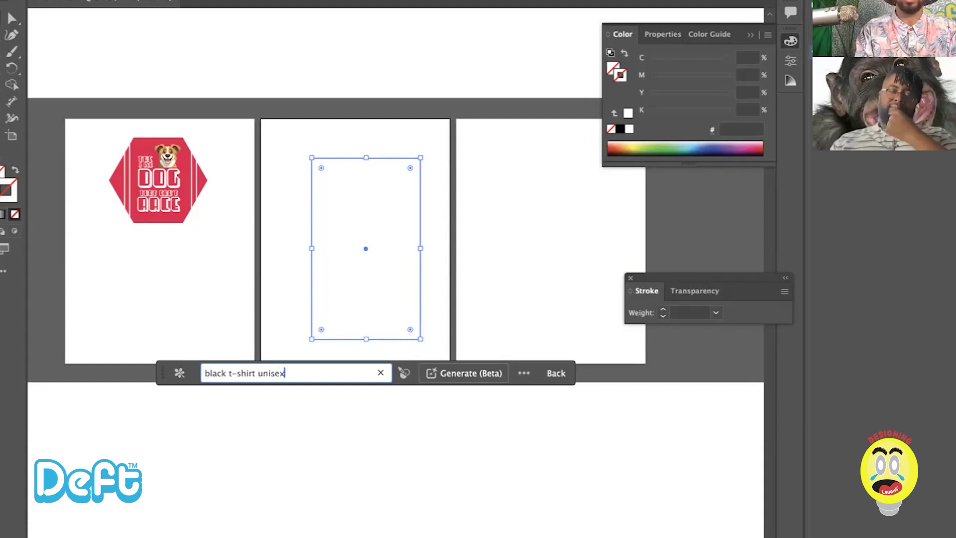
{"action": "key", "text": "Return"}
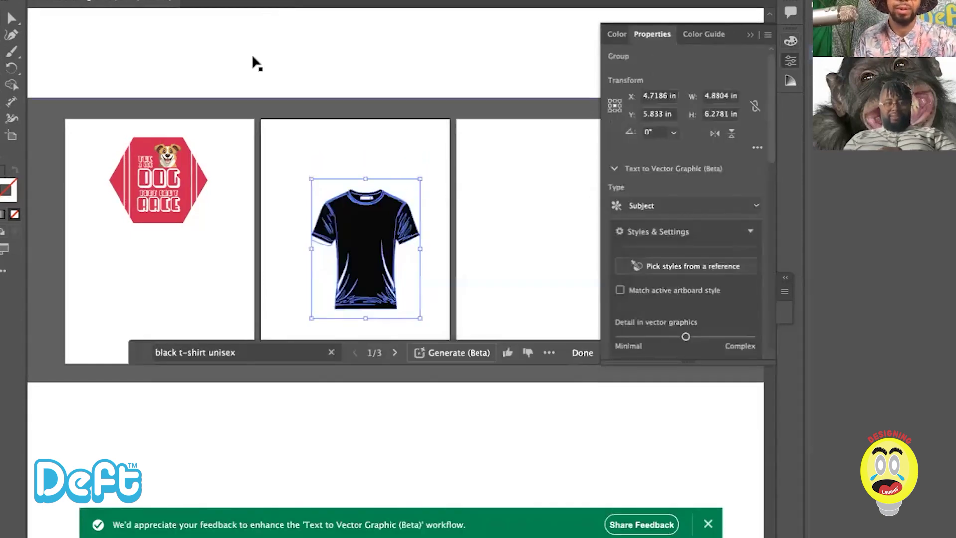
Step: Set the Text to Vector Graphic detail level to the Complex end, keeping the Subject type
{"action": "left_click", "coordinate": [253, 251]}
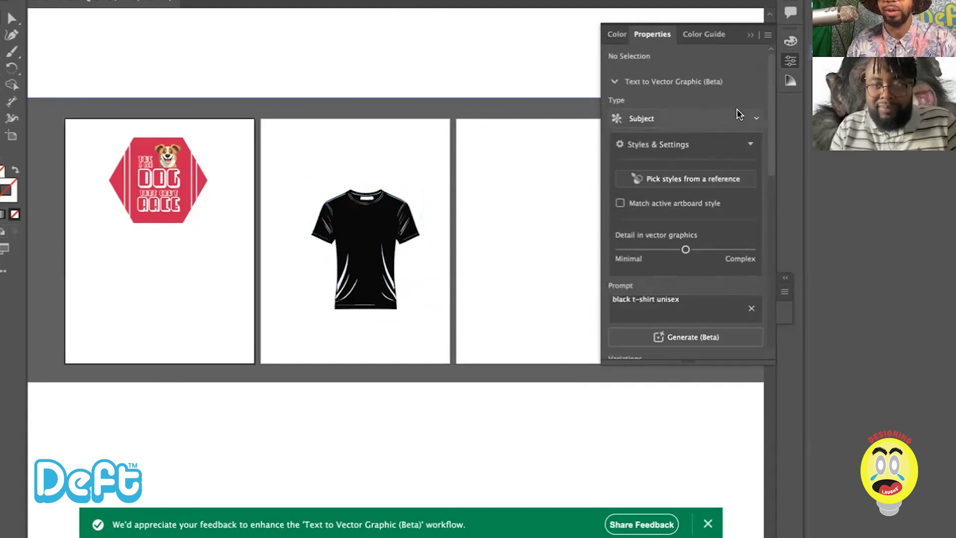
{"action": "left_click", "coordinate": [757, 119]}
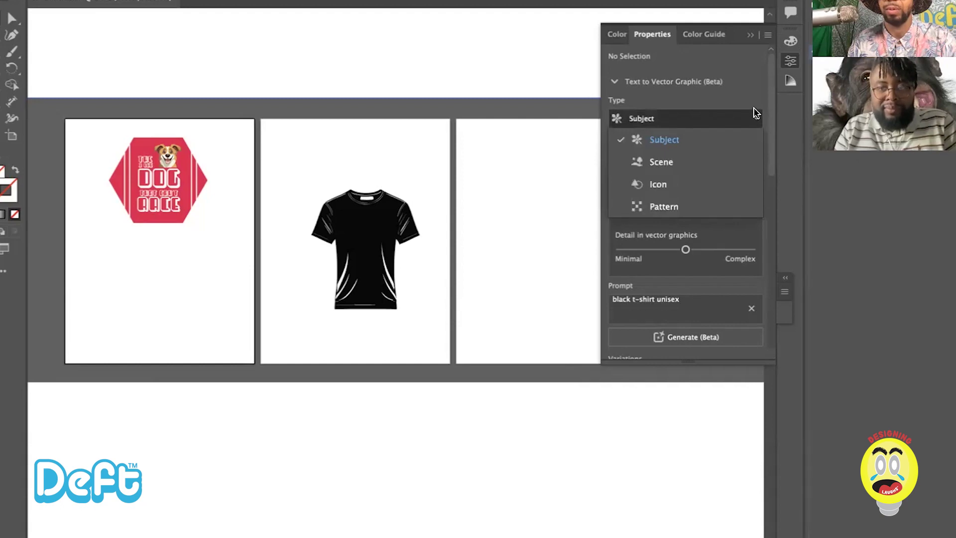
{"action": "left_click", "coordinate": [755, 116]}
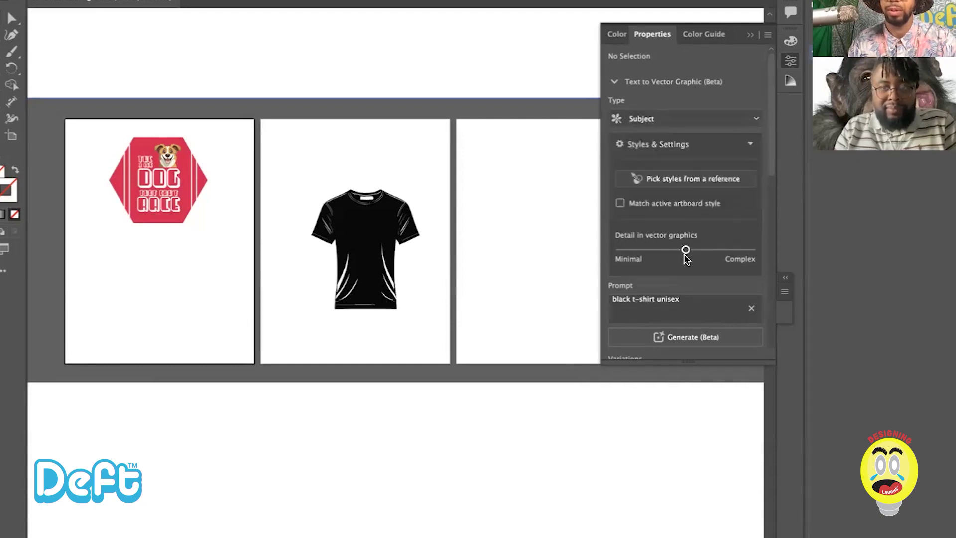
{"action": "left_click_drag", "start_coordinate": [685, 250], "coordinate": [771, 256]}
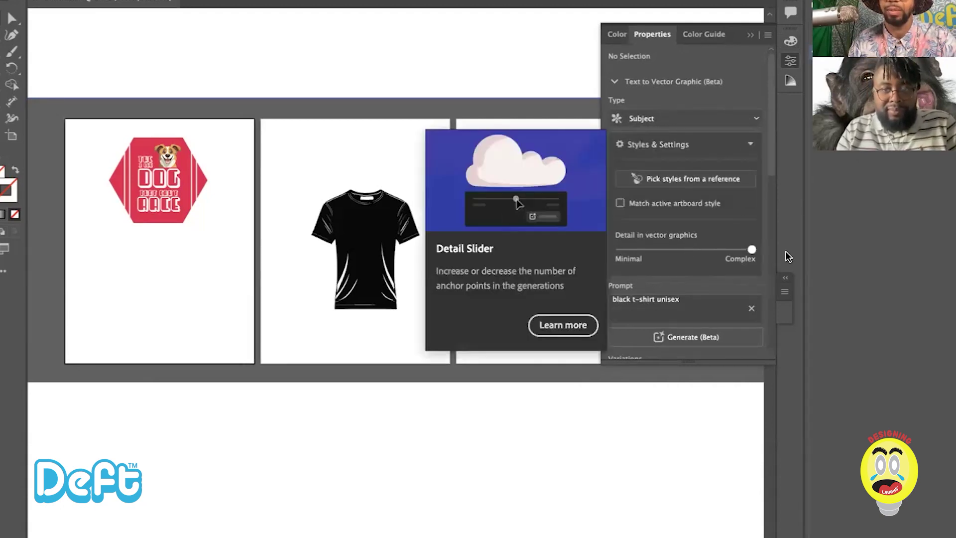
Step: Examine the generated T-shirt variations and compare them with the black shirt on the middle artboard up close
{"action": "scroll", "coordinate": [660, 285], "scroll_direction": "down", "scroll_amount": 10}
{"action": "scroll", "coordinate": [660, 285], "scroll_direction": "down", "scroll_amount": 2}
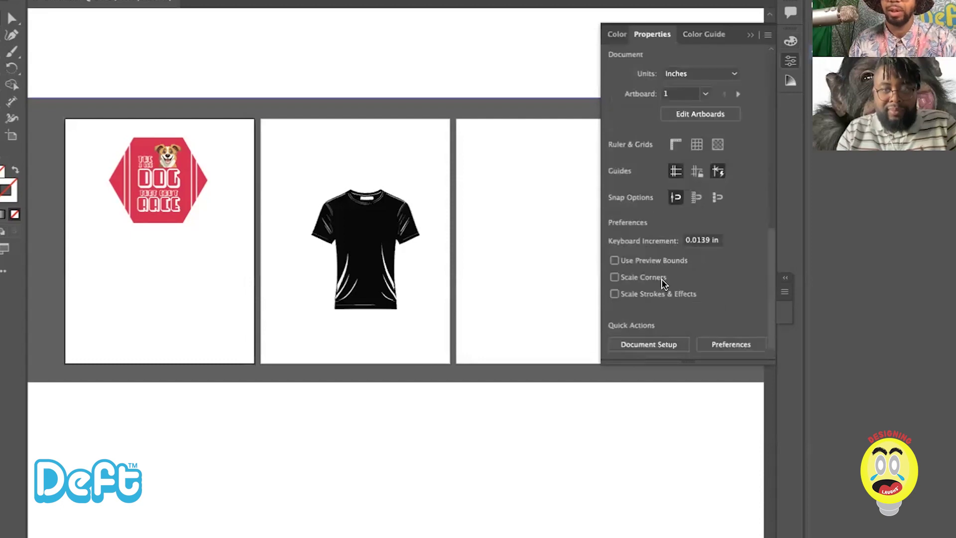
{"action": "scroll", "coordinate": [662, 285], "scroll_direction": "up", "scroll_amount": 8}
{"action": "scroll", "coordinate": [663, 285], "scroll_direction": "down", "scroll_amount": 5}
{"action": "scroll", "coordinate": [664, 284], "scroll_direction": "up", "scroll_amount": 2}
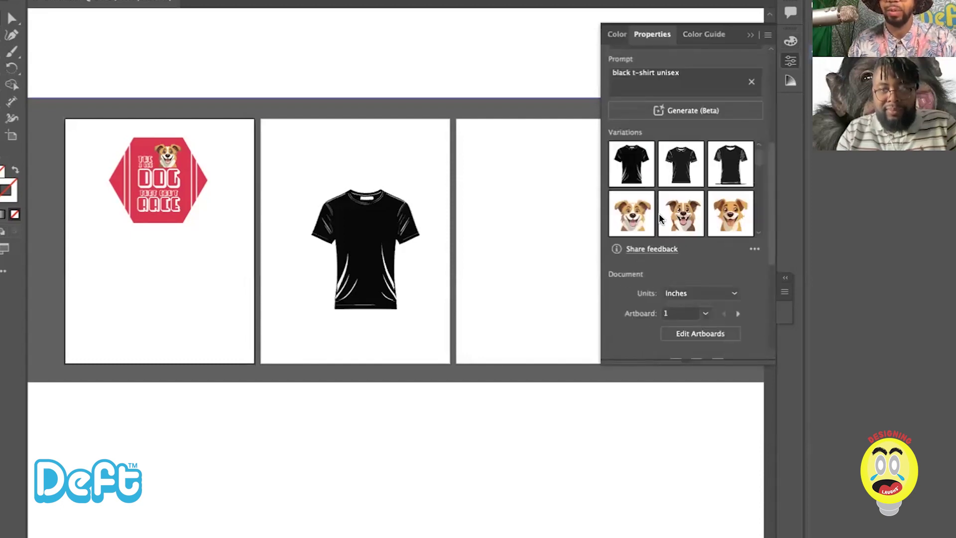
{"action": "mouse_move", "coordinate": [734, 160]}
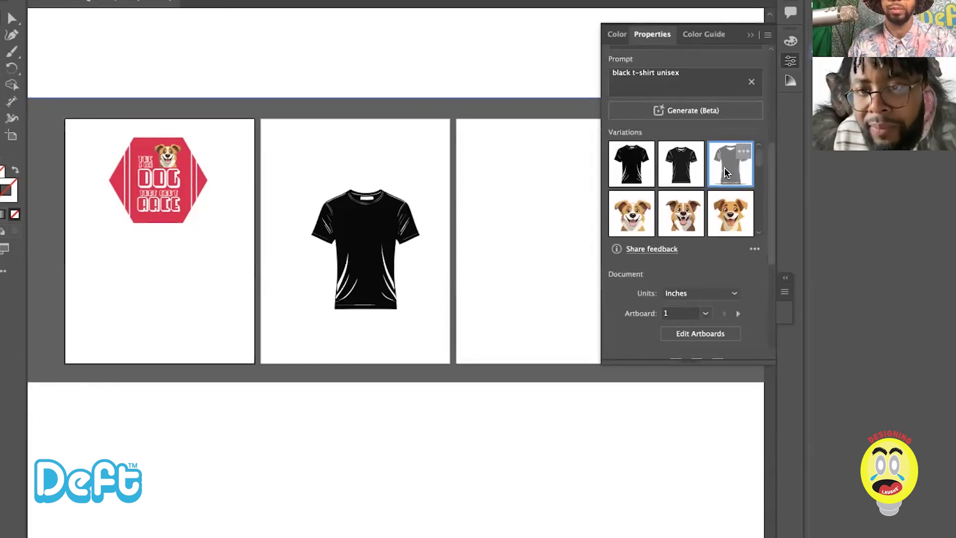
{"action": "mouse_move", "coordinate": [679, 176]}
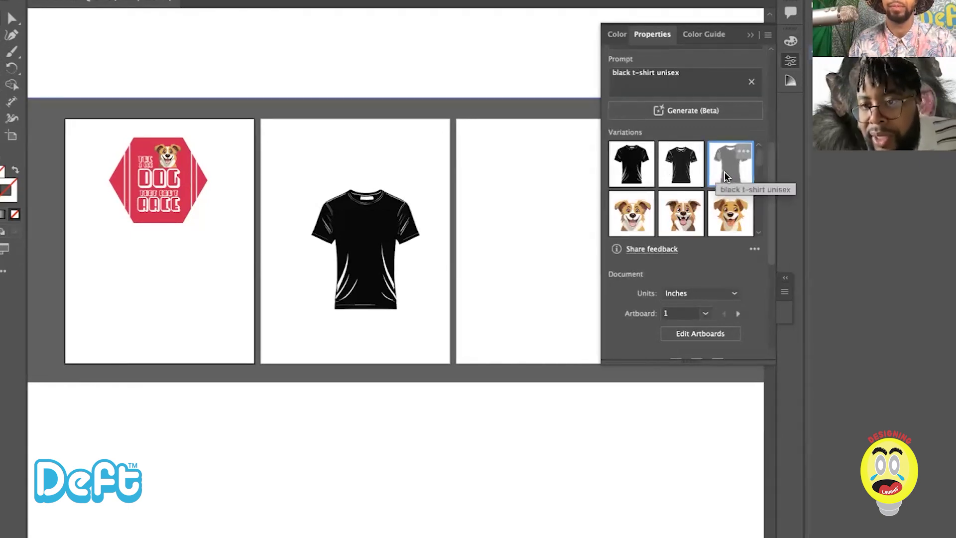
{"action": "left_click", "coordinate": [351, 244]}
{"action": "left_click", "coordinate": [351, 244]}
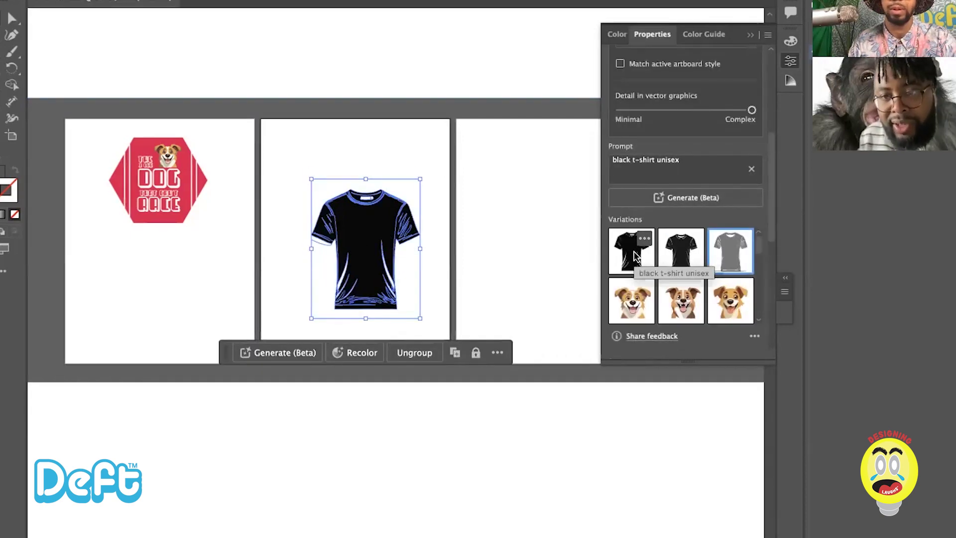
{"action": "left_click", "coordinate": [525, 201]}
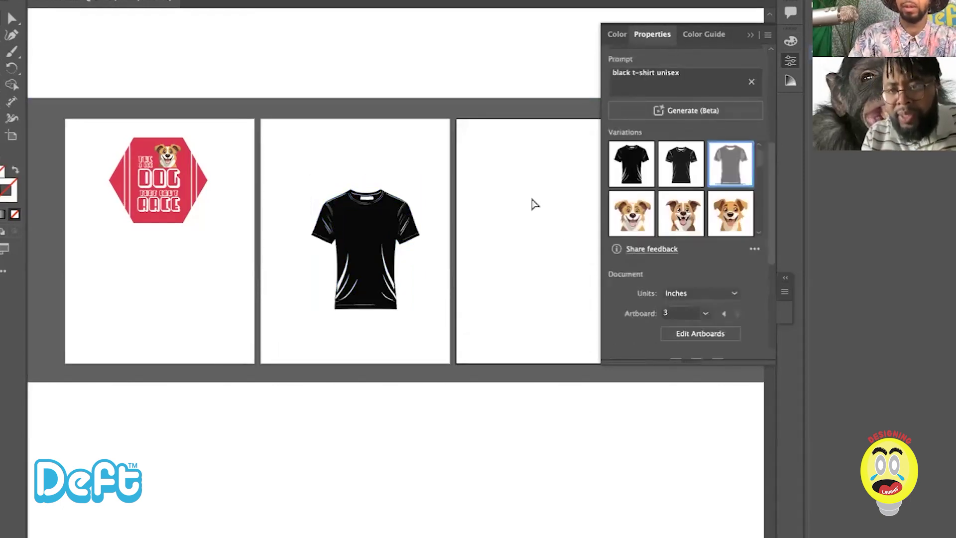
{"action": "key", "text": "ctrl+plus"}
{"action": "key", "text": "ctrl+plus"}
{"action": "key", "text": "ctrl+plus"}
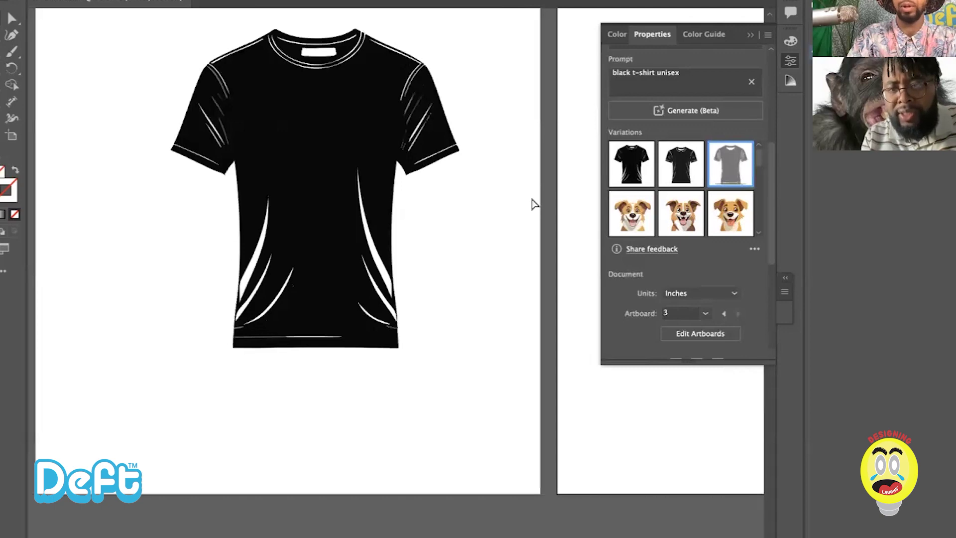
{"action": "key", "text": "ctrl+minus"}
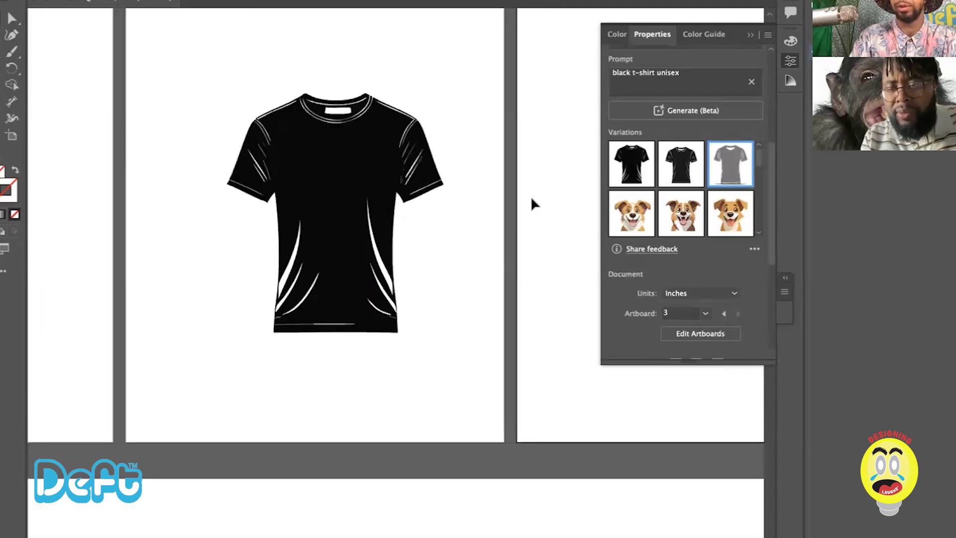
Step: Compare the generated T-shirt variations and apply the third one to the middle artboard
{"action": "left_click", "coordinate": [346, 231]}
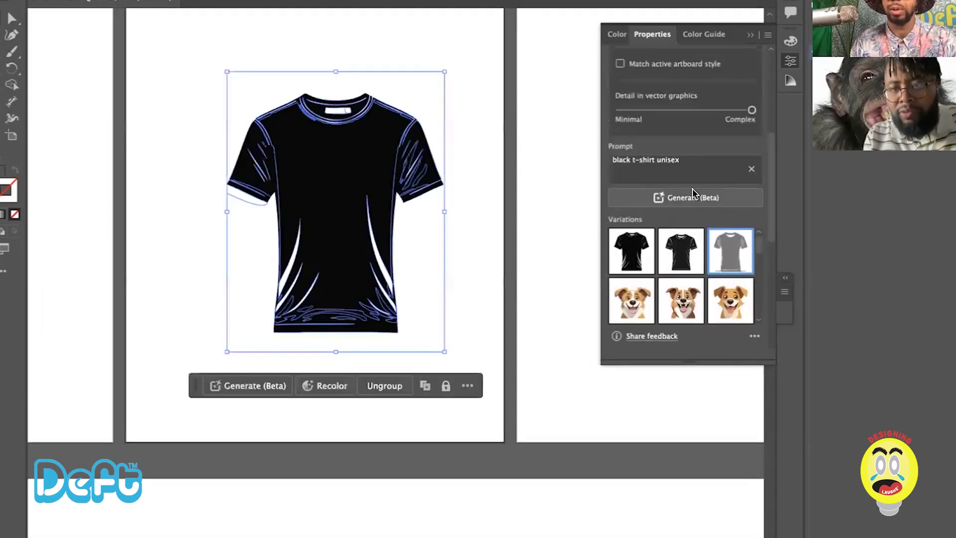
{"action": "left_click", "coordinate": [679, 251]}
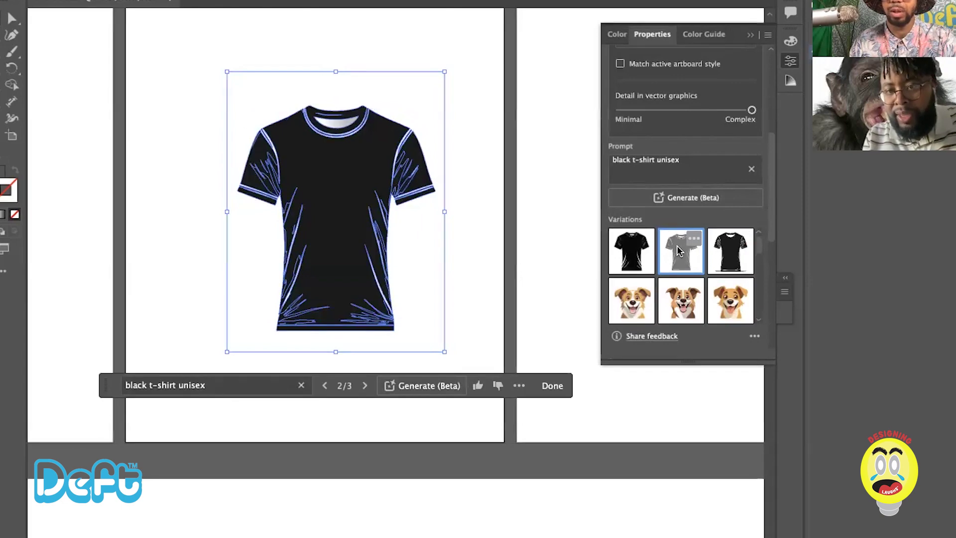
{"action": "left_click", "coordinate": [630, 252]}
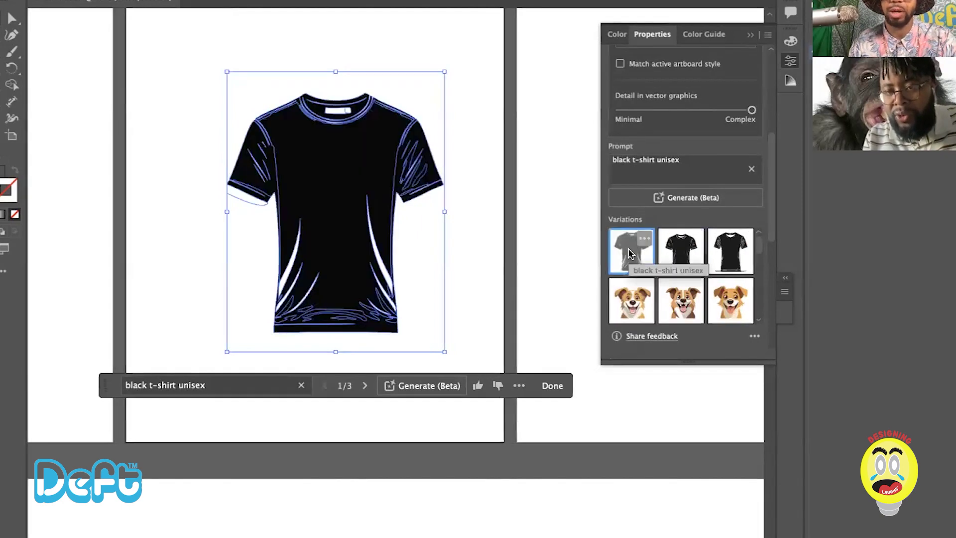
{"action": "left_click", "coordinate": [730, 251]}
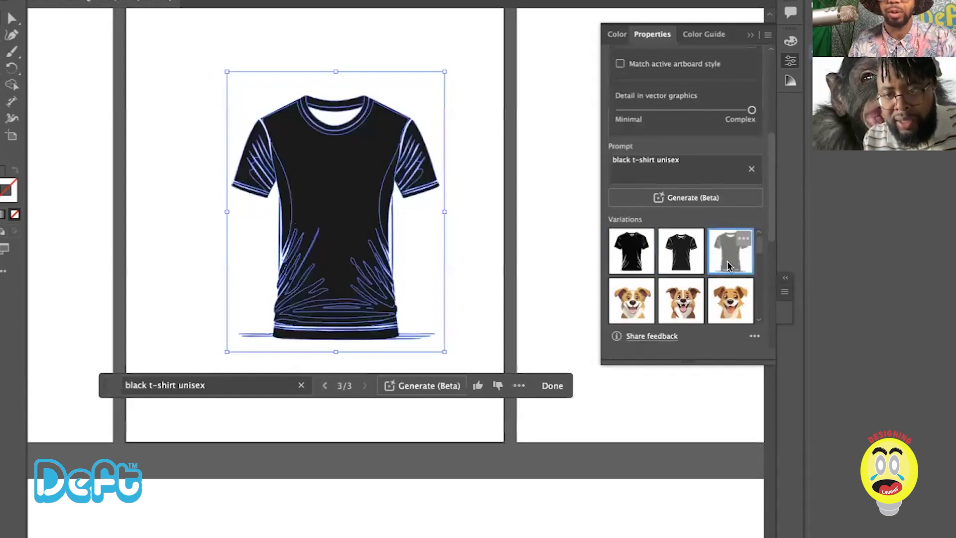
{"action": "left_click", "coordinate": [553, 213]}
{"action": "left_click", "coordinate": [305, 233]}
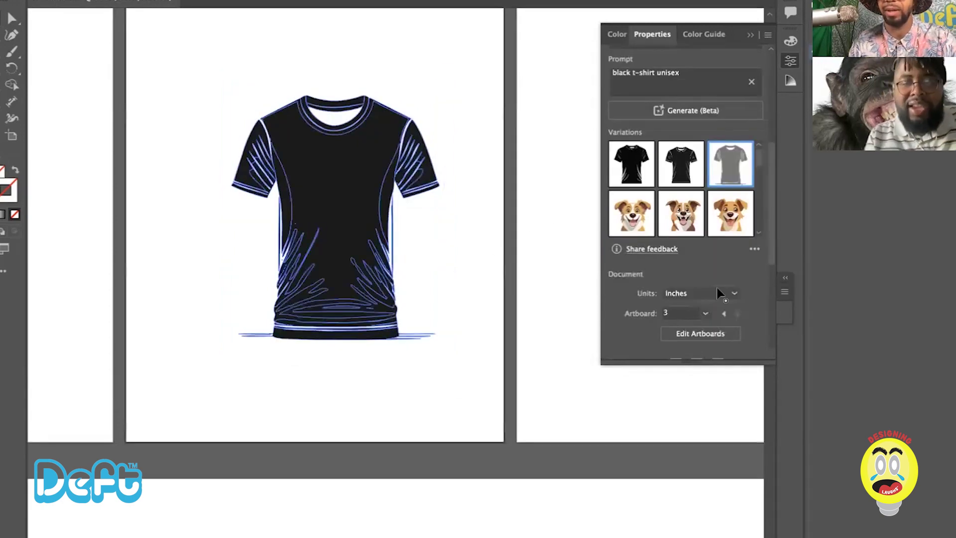
{"action": "left_click", "coordinate": [476, 264]}
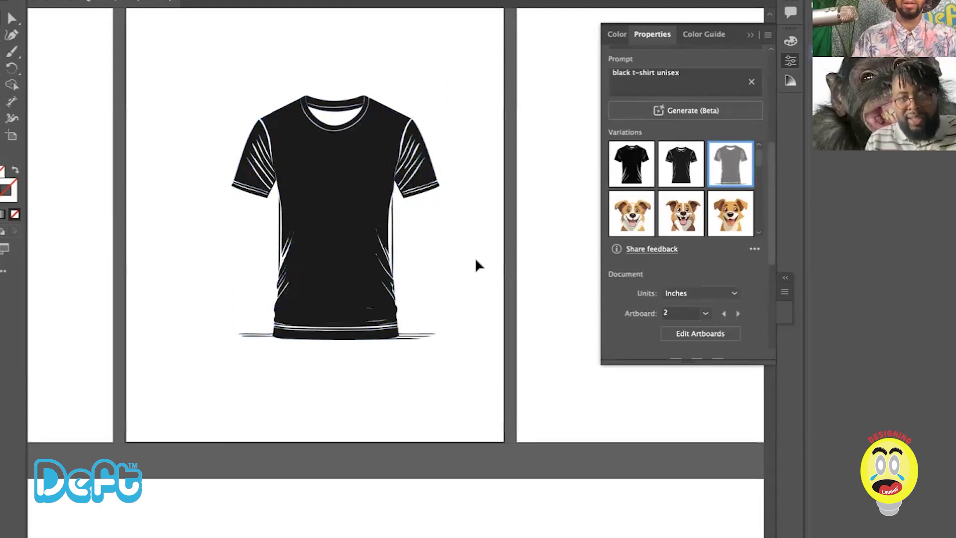
Step: Paste a copy of the whole hexagon dog logo onto the T-shirt artboard and group its parts
{"action": "scroll", "coordinate": [475, 257], "scroll_direction": "left", "scroll_amount": 10}
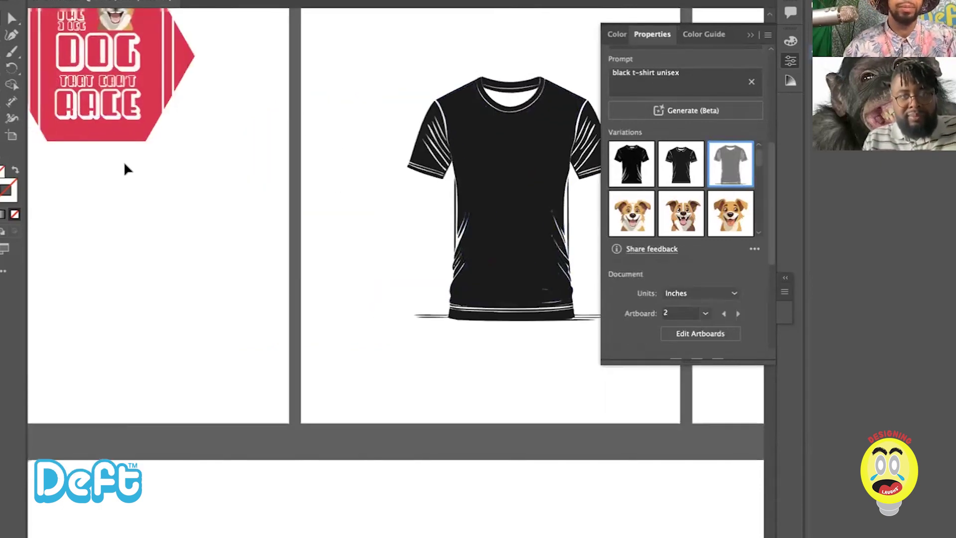
{"action": "scroll", "coordinate": [124, 165], "scroll_direction": "up", "scroll_amount": 3}
{"action": "key", "text": "ctrl+minus"}
{"action": "left_click_drag", "start_coordinate": [124, 107], "coordinate": [305, 271]}
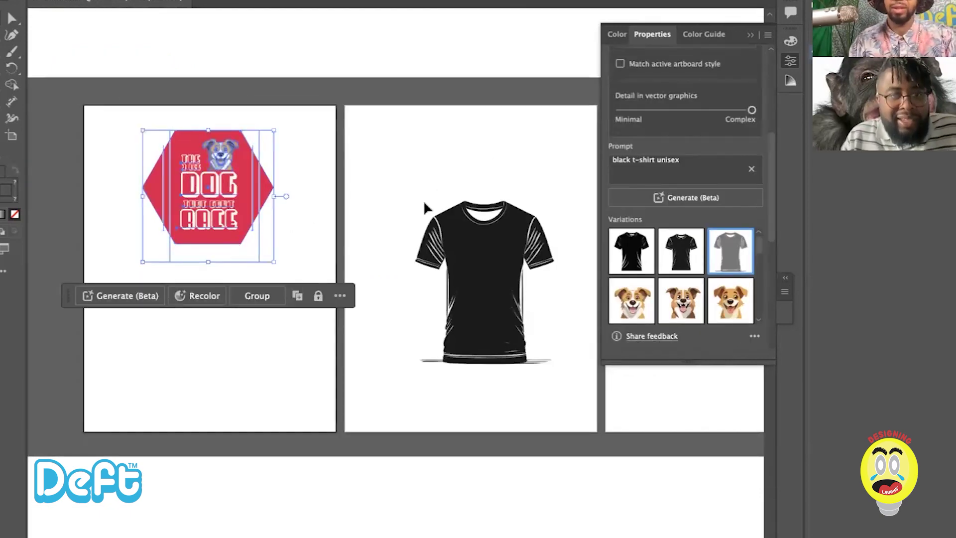
{"action": "scroll", "coordinate": [431, 172], "scroll_direction": "right", "scroll_amount": 3}
{"action": "scroll", "coordinate": [431, 172], "scroll_direction": "down", "scroll_amount": 1}
{"action": "scroll", "coordinate": [431, 169], "scroll_direction": "right", "scroll_amount": 5}
{"action": "scroll", "coordinate": [431, 169], "scroll_direction": "down", "scroll_amount": 1}
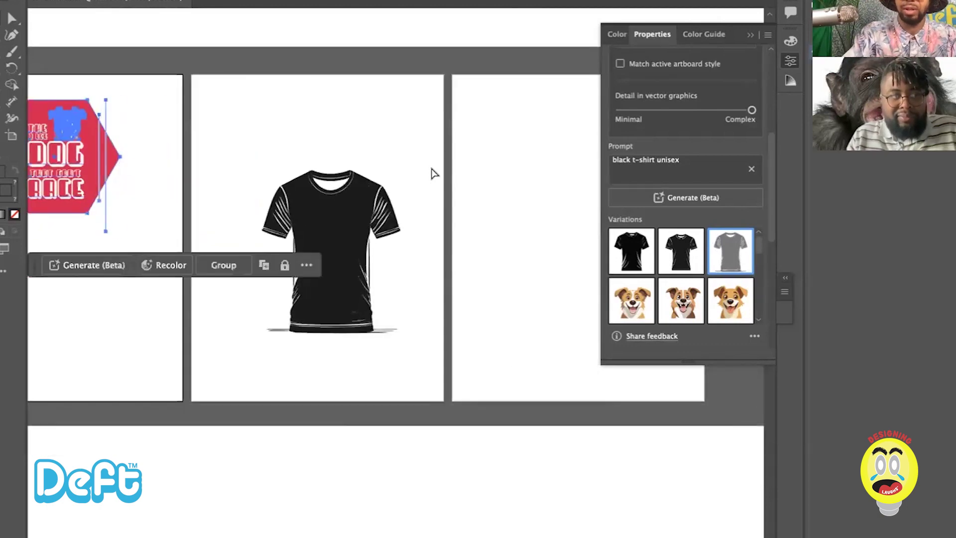
{"action": "key", "text": "ctrl+v"}
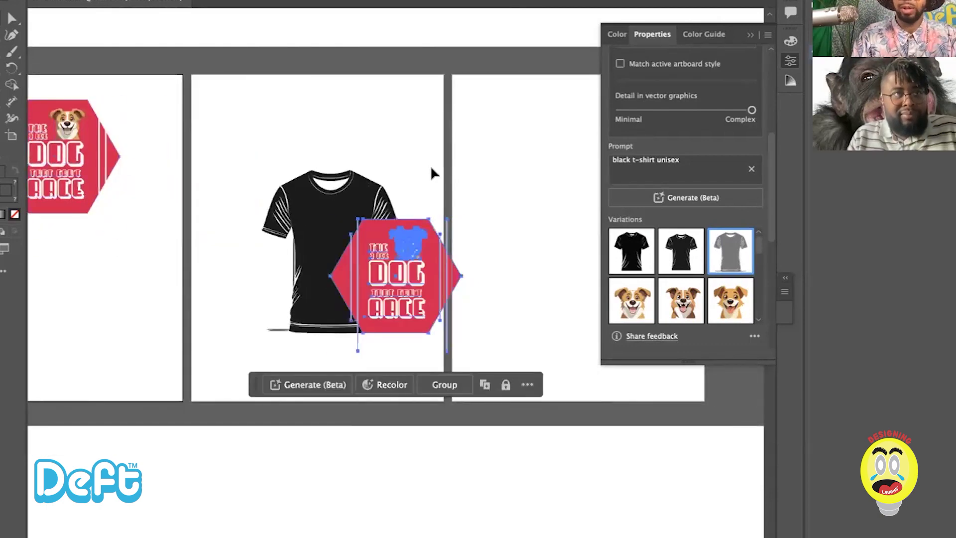
{"action": "left_click", "coordinate": [456, 392]}
Step: Scale the grouped logo copy down to about 2.03 by 2.04 in and centre it on the T-shirt's chest
{"action": "left_click_drag", "start_coordinate": [457, 350], "coordinate": [340, 255]}
{"action": "key", "text": "ctrl+equal"}
{"action": "key", "text": "ctrl+equal"}
{"action": "key", "text": "ctrl+equal"}
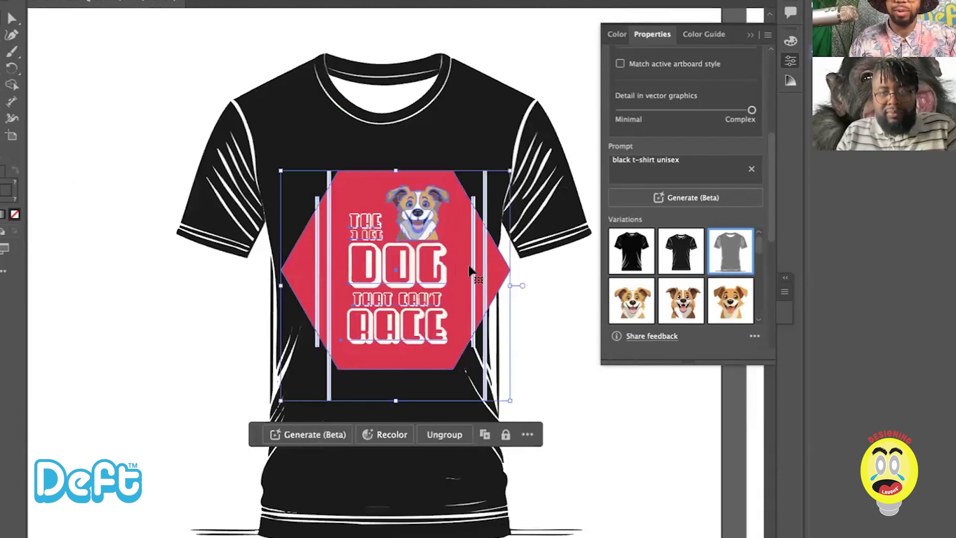
{"action": "scroll", "coordinate": [478, 348], "scroll_direction": "right", "scroll_amount": 3}
{"action": "left_click", "coordinate": [485, 369]}
{"action": "left_click_drag", "start_coordinate": [343, 296], "coordinate": [331, 297]}
{"action": "left_click_drag", "start_coordinate": [447, 401], "coordinate": [423, 376]}
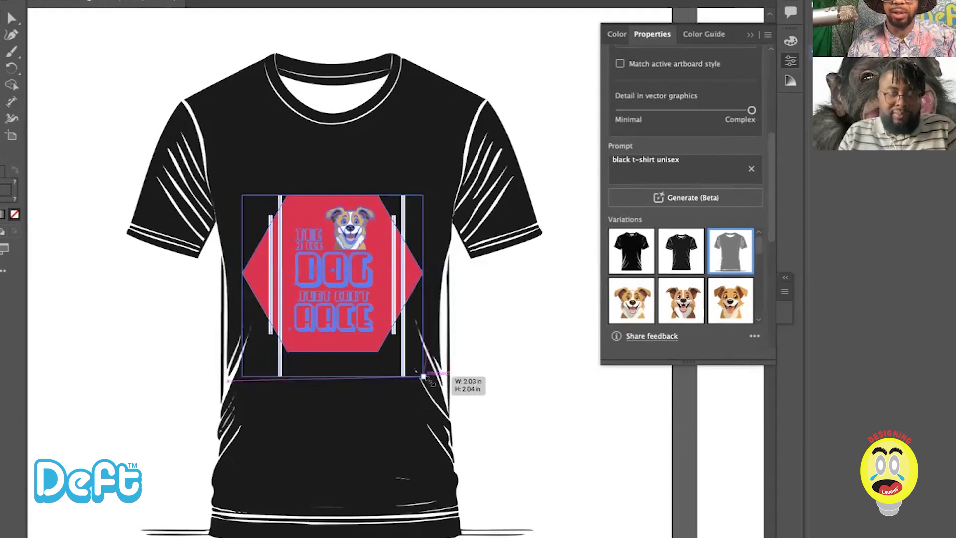
{"action": "left_click", "coordinate": [547, 386]}
{"action": "scroll", "coordinate": [504, 329], "scroll_direction": "down", "scroll_amount": 2}
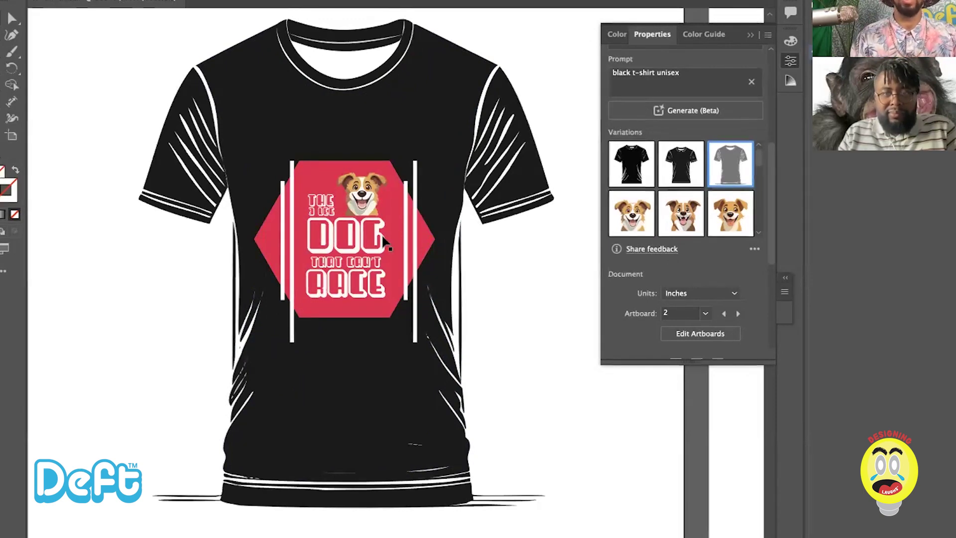
Step: Ungroup the logo copy on the T-shirt and deselect it
{"action": "left_click", "coordinate": [317, 323]}
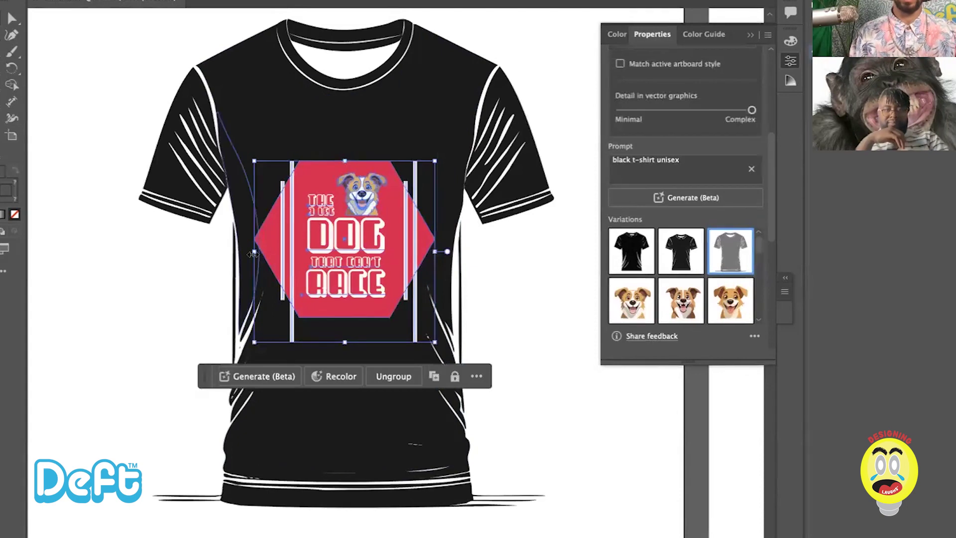
{"action": "key", "text": "ctrl+shift+g"}
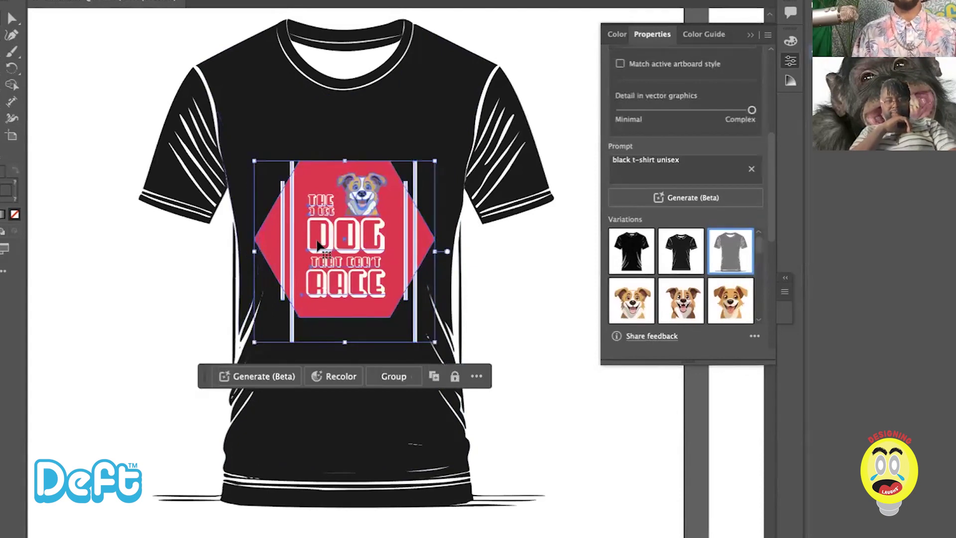
{"action": "left_click", "coordinate": [540, 264]}
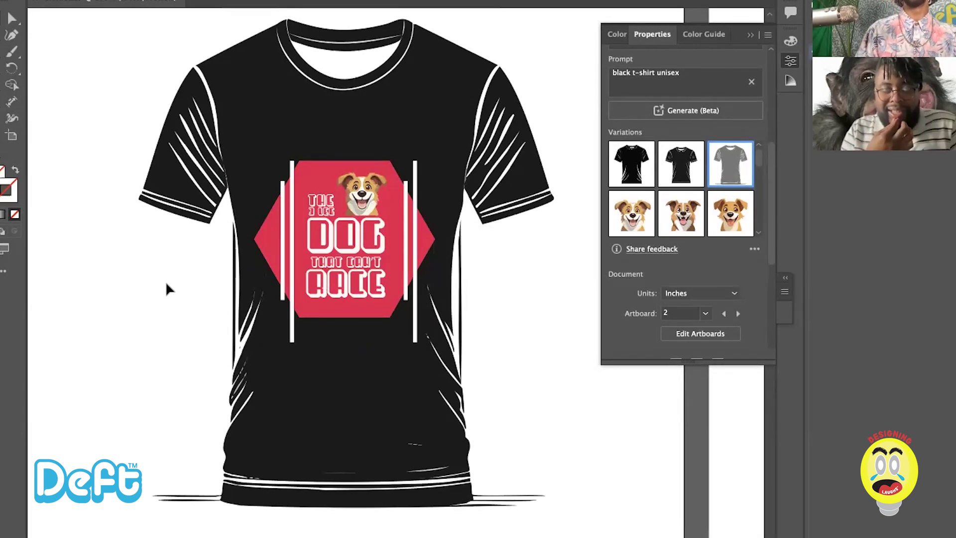
Step: Examine the T-shirt mockup from a distance beside the original logo artboard and up close
{"action": "scroll", "coordinate": [166, 281], "scroll_direction": "left", "scroll_amount": 2}
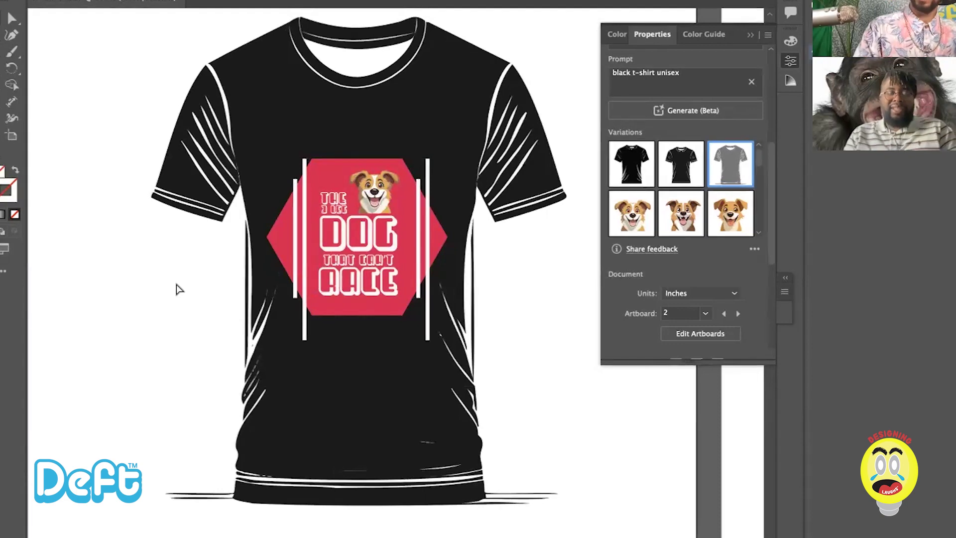
{"action": "key", "text": "ctrl+minus"}
{"action": "key", "text": "ctrl+minus"}
{"action": "key", "text": "ctrl+minus"}
{"action": "key", "text": "ctrl+minus"}
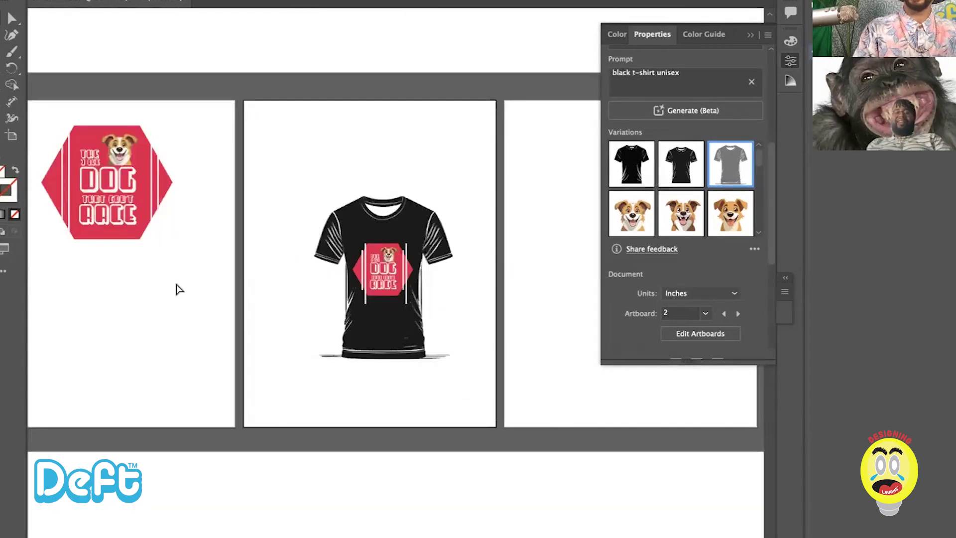
{"action": "key", "text": "ctrl+plus"}
{"action": "key", "text": "ctrl+plus"}
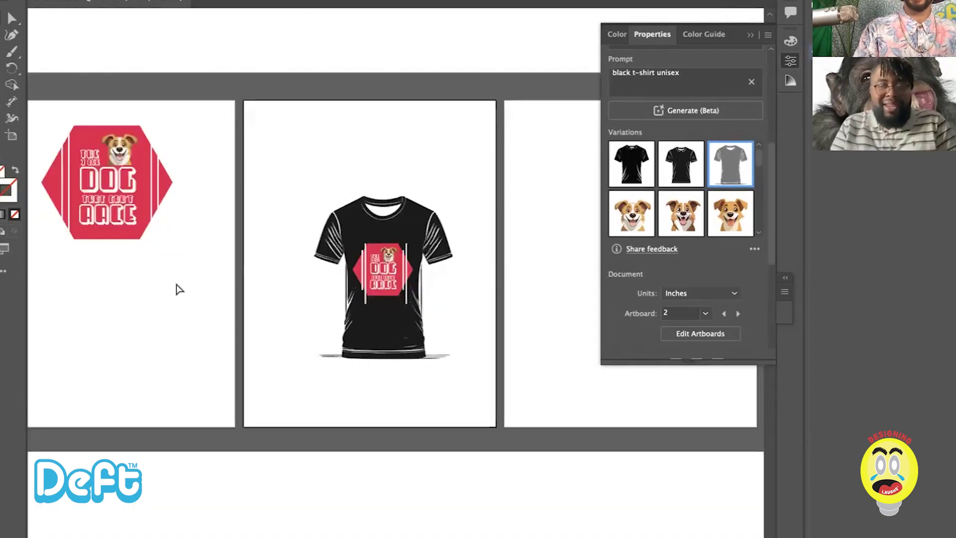
{"action": "key", "text": "ctrl+plus"}
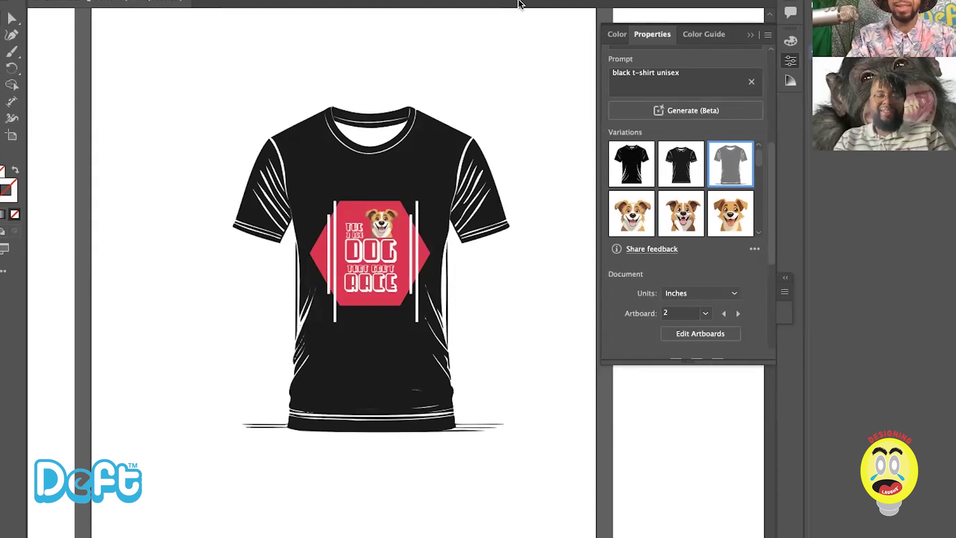
{"action": "key", "text": "ctrl+plus"}
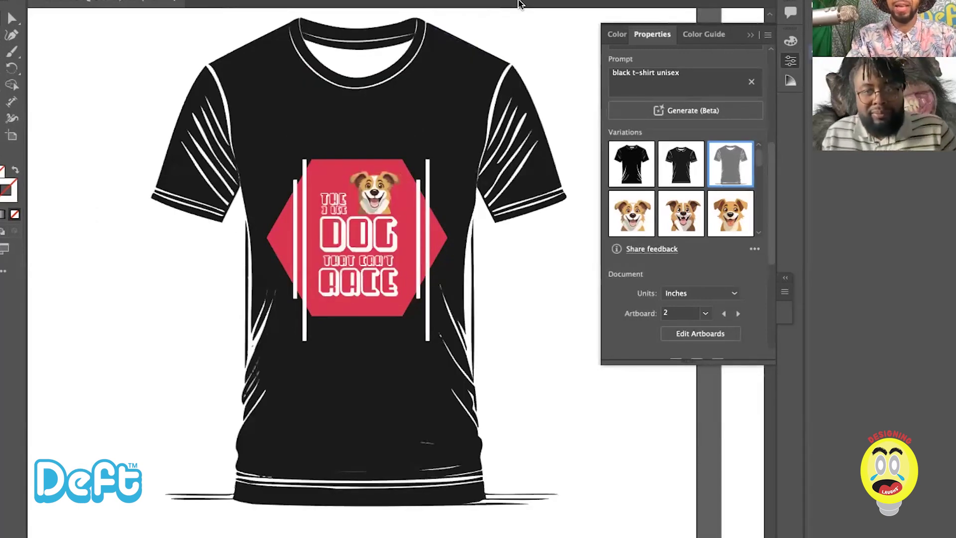